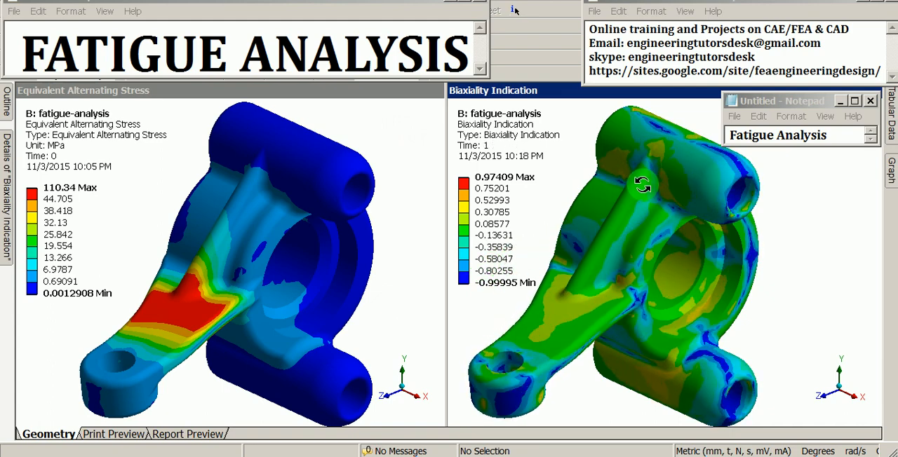
{"action": "left_click_drag", "start_coordinate": [642, 184], "coordinate": [608, 234]}
{"action": "left_click_drag", "start_coordinate": [618, 298], "coordinate": [667, 287]}
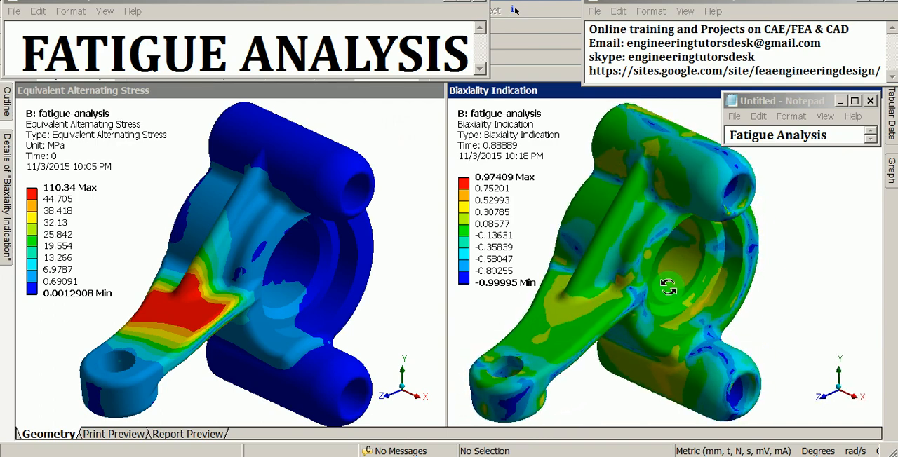
{"action": "middle_click_drag", "start_coordinate": [683, 291], "coordinate": [690, 296], "text": "ctrl"}
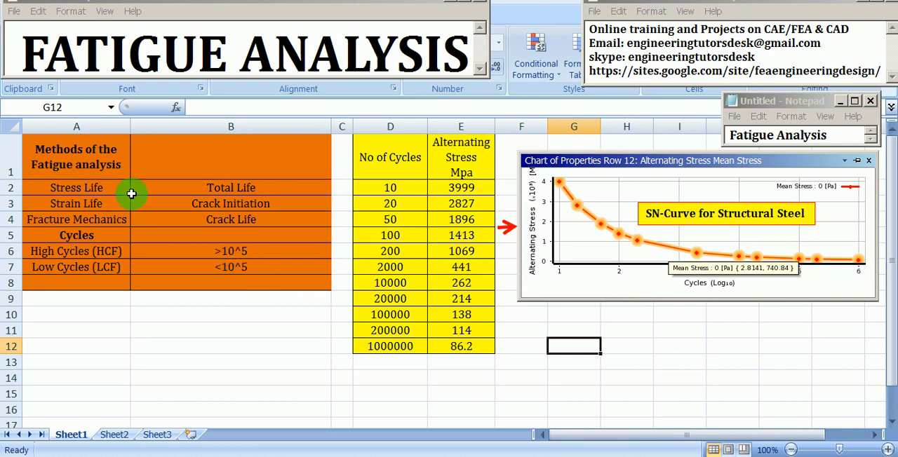
- Review the fatigue analysis methods in the orange table: Stress Life, Strain Life and Fracture Mechanics, each with its matching life type
{"action": "left_click", "coordinate": [101, 162]}
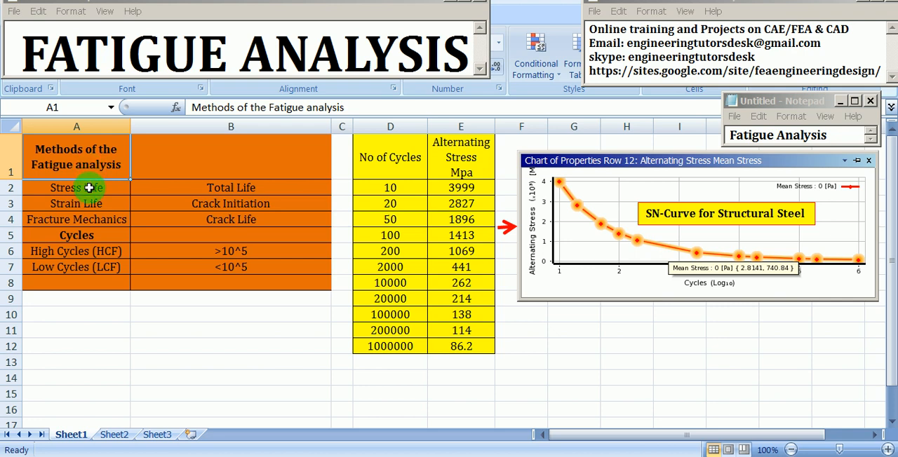
{"action": "left_click", "coordinate": [88, 185]}
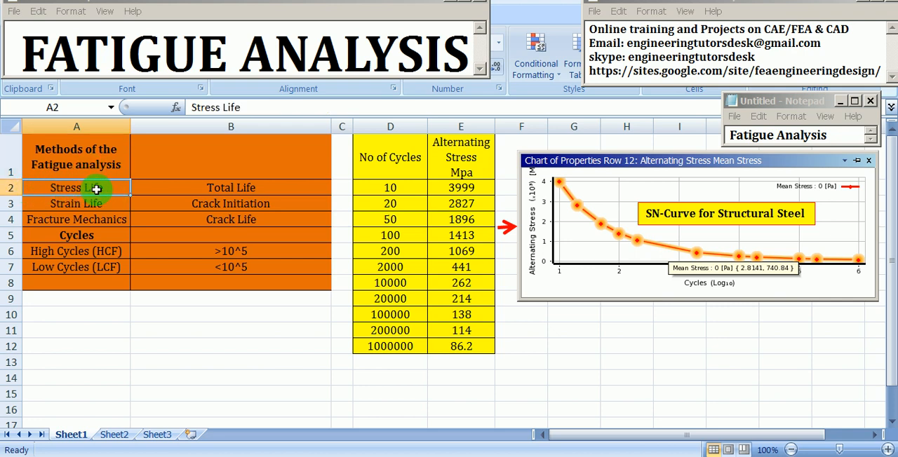
{"action": "left_click", "coordinate": [176, 190]}
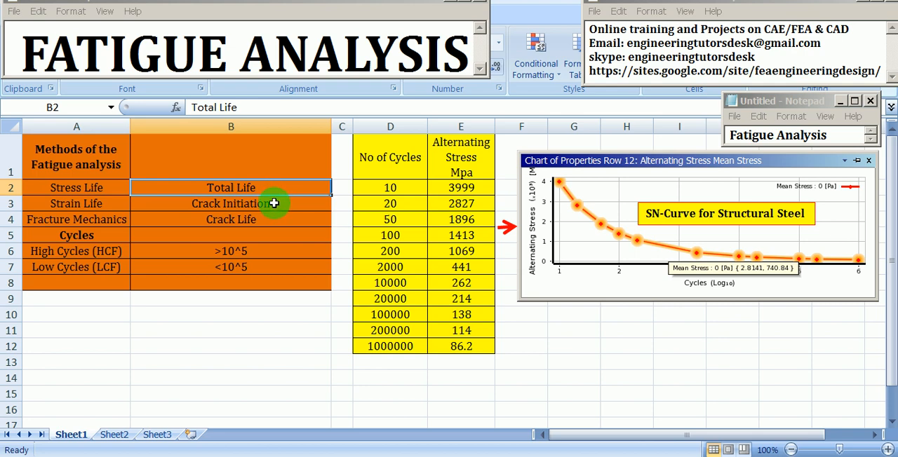
{"action": "left_click", "coordinate": [93, 199]}
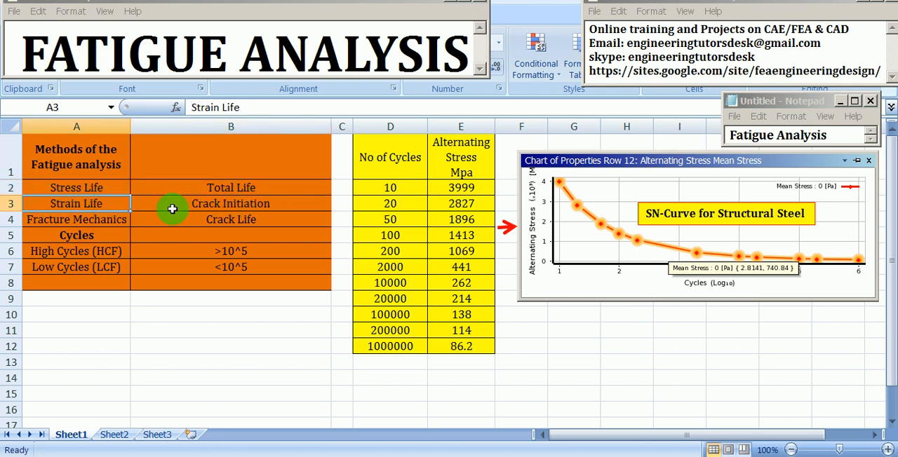
{"action": "left_click", "coordinate": [199, 202]}
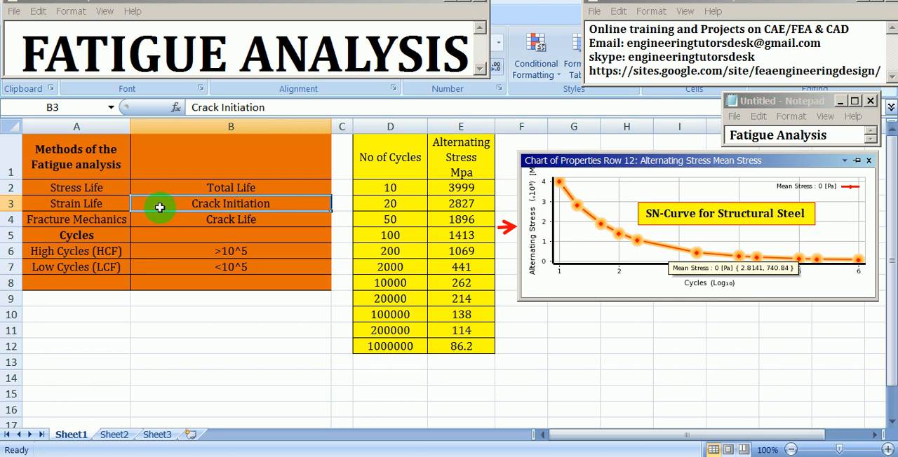
{"action": "left_click", "coordinate": [124, 220]}
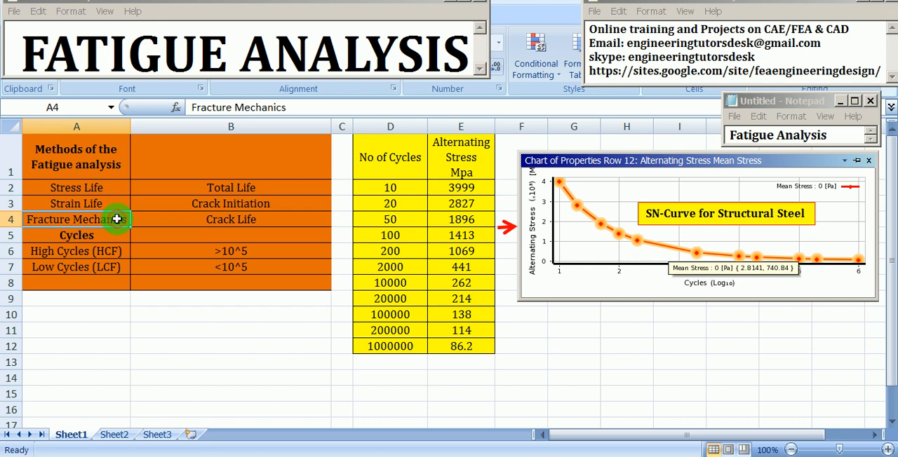
{"action": "left_click", "coordinate": [150, 218]}
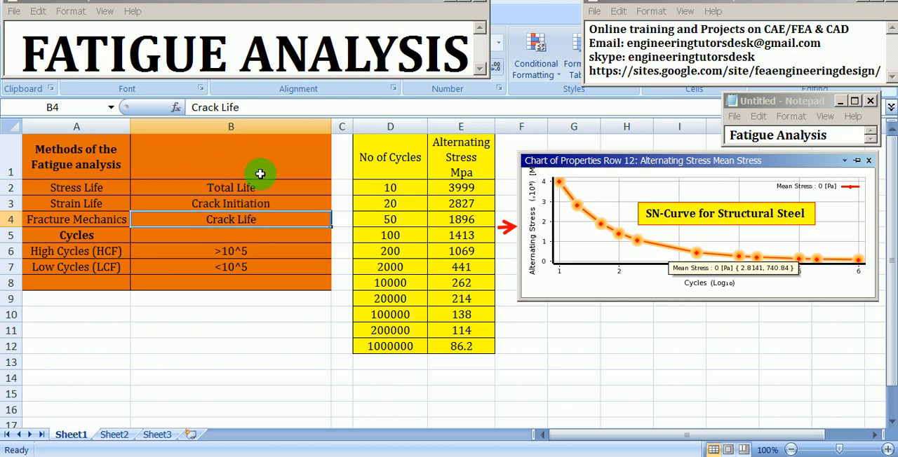
{"action": "left_click", "coordinate": [236, 203]}
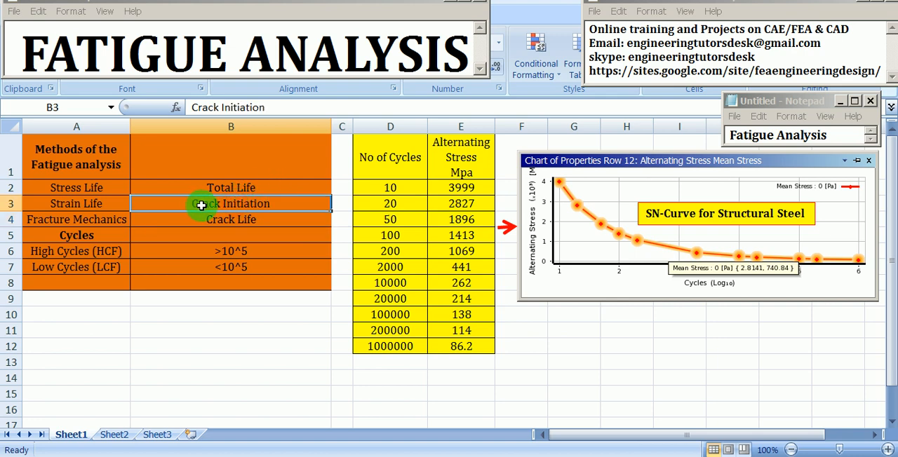
{"action": "left_click", "coordinate": [242, 219]}
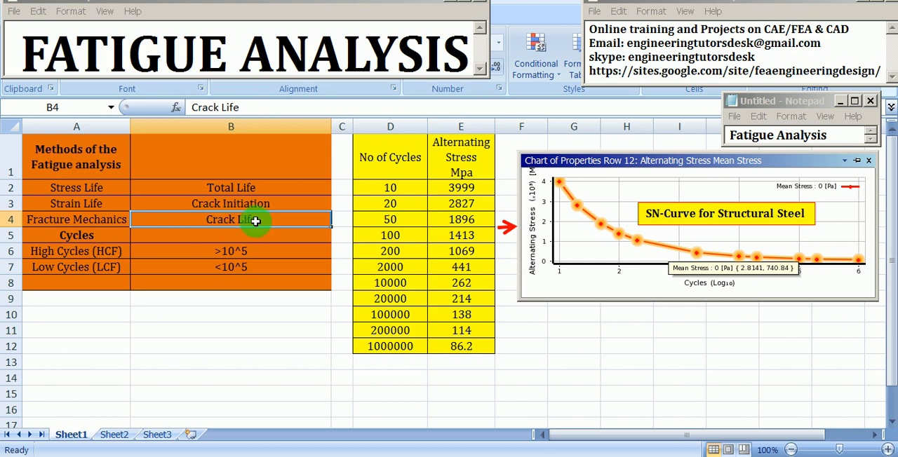
- Examine the Cycles section of the methods table, comparing the high-cycle (HCF) and low-cycle (LCF) entries and the HCF limit
{"action": "left_click", "coordinate": [97, 234]}
{"action": "left_click", "coordinate": [98, 253]}
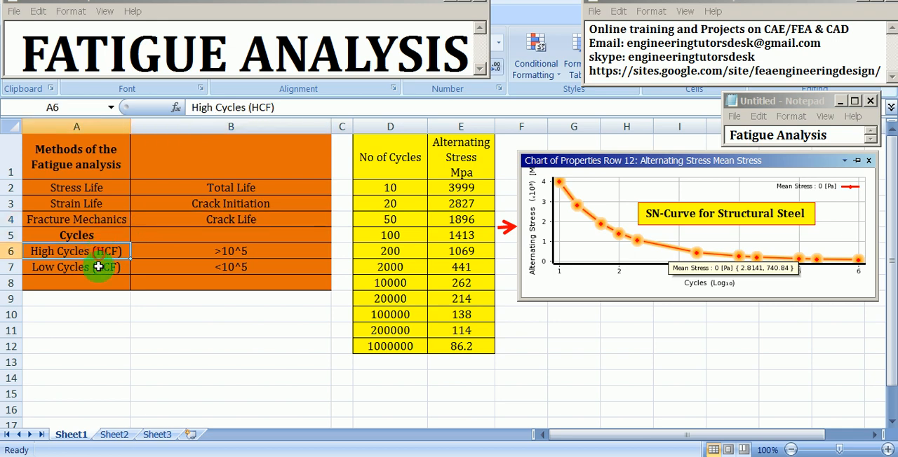
{"action": "left_click", "coordinate": [98, 267]}
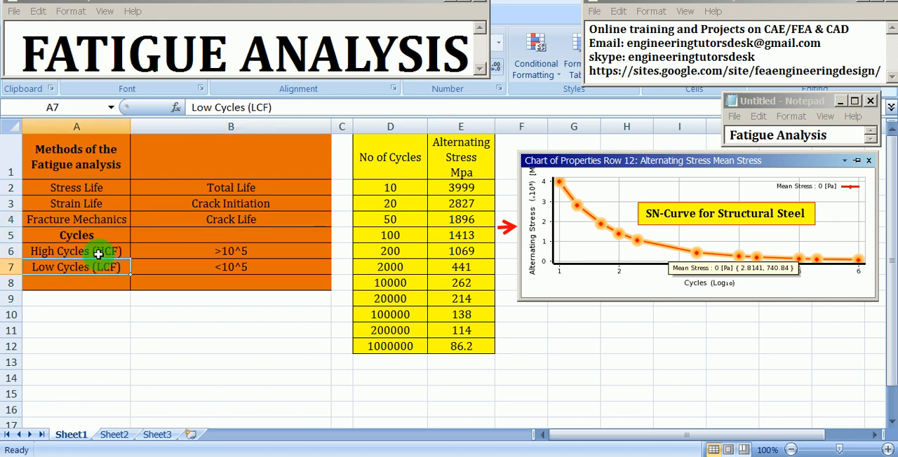
{"action": "left_click", "coordinate": [105, 253]}
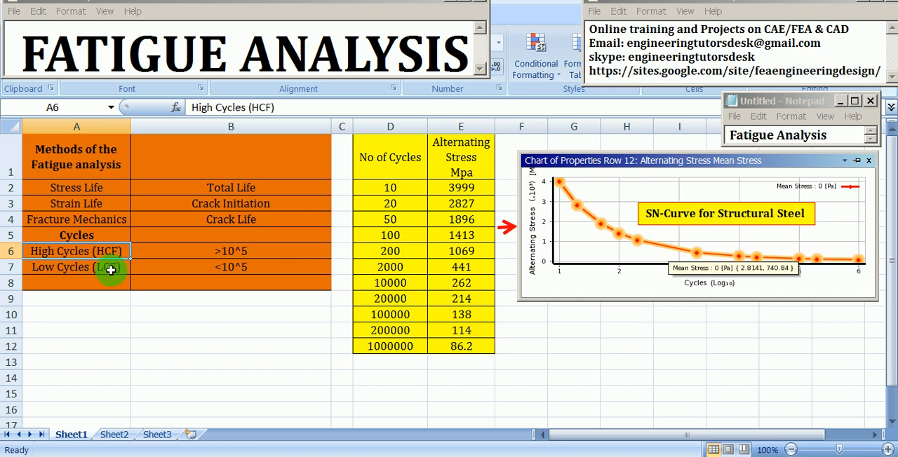
{"action": "left_click", "coordinate": [110, 270]}
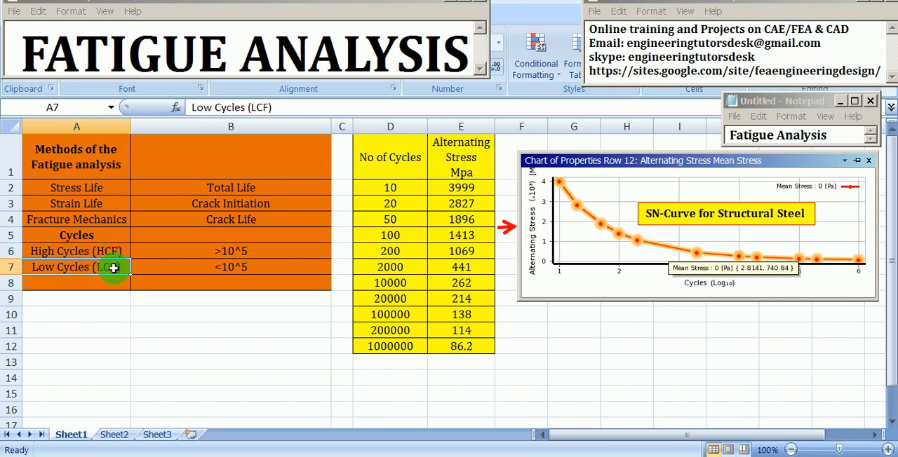
{"action": "left_click", "coordinate": [142, 251]}
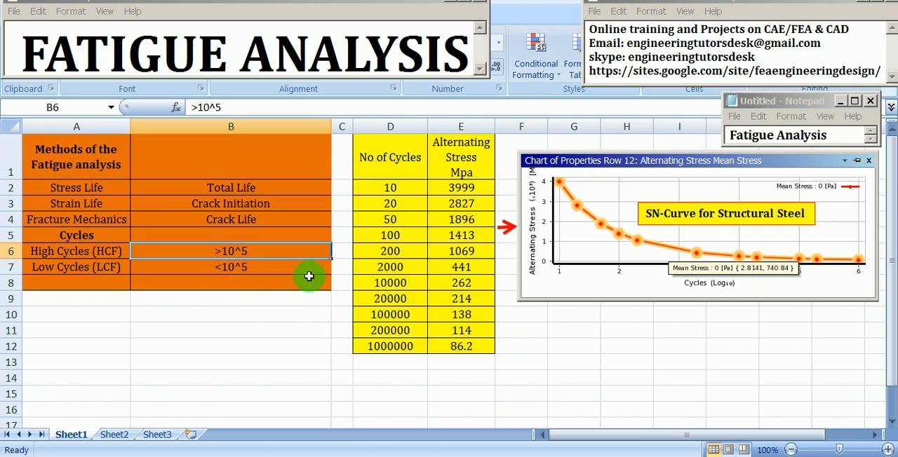
- Compare the No of Cycles and Alternating Stress column headings of the structural steel SN data table
{"action": "left_click", "coordinate": [385, 159]}
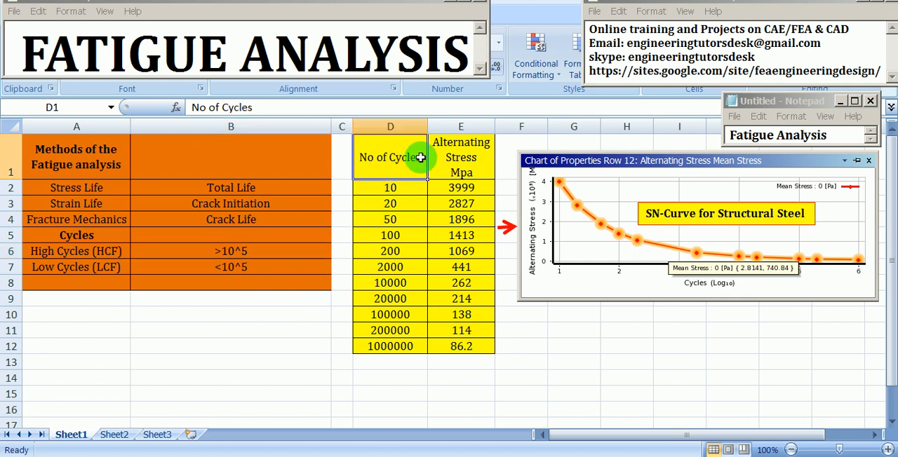
{"action": "left_click", "coordinate": [454, 157]}
{"action": "left_click", "coordinate": [411, 156]}
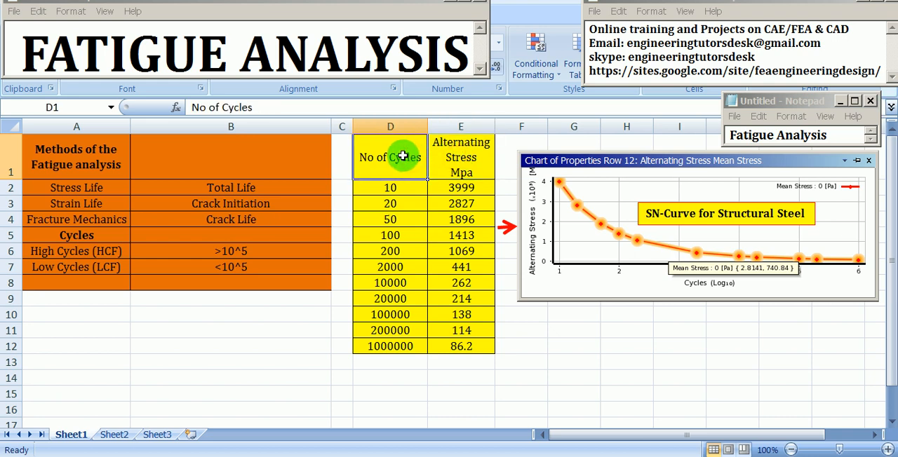
{"action": "left_click", "coordinate": [441, 161]}
{"action": "left_click", "coordinate": [414, 161]}
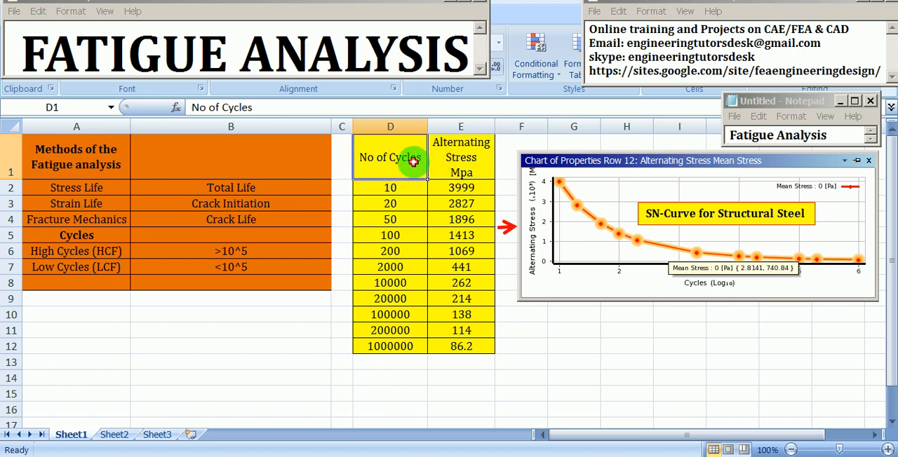
{"action": "left_click", "coordinate": [450, 162]}
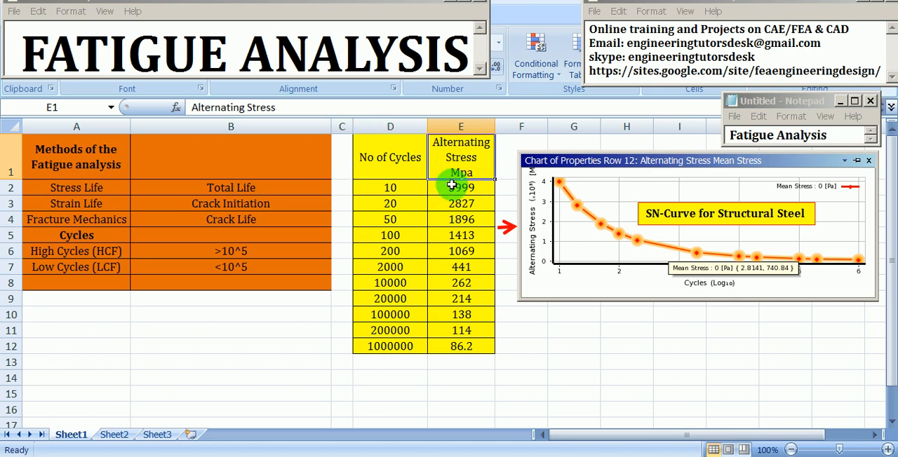
- Examine the alternating stress and matching cycle count in rows 2, 3, 7 and 12 of the SN data table
{"action": "left_click", "coordinate": [452, 187]}
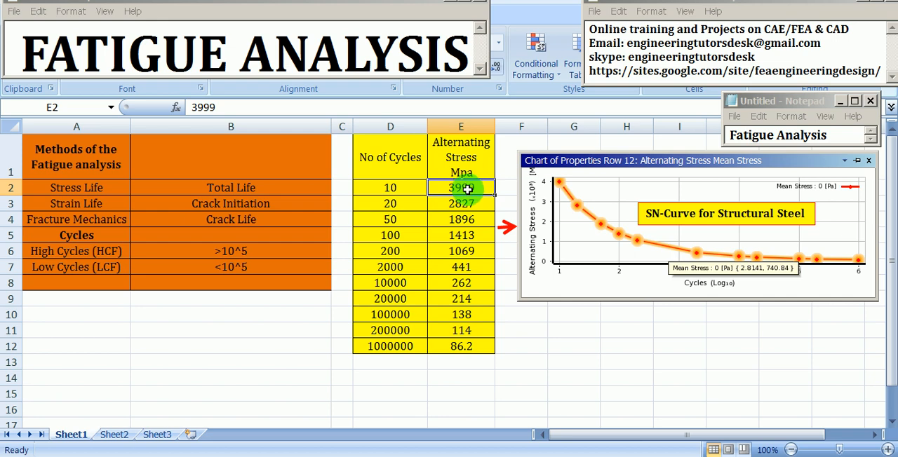
{"action": "left_click", "coordinate": [409, 187]}
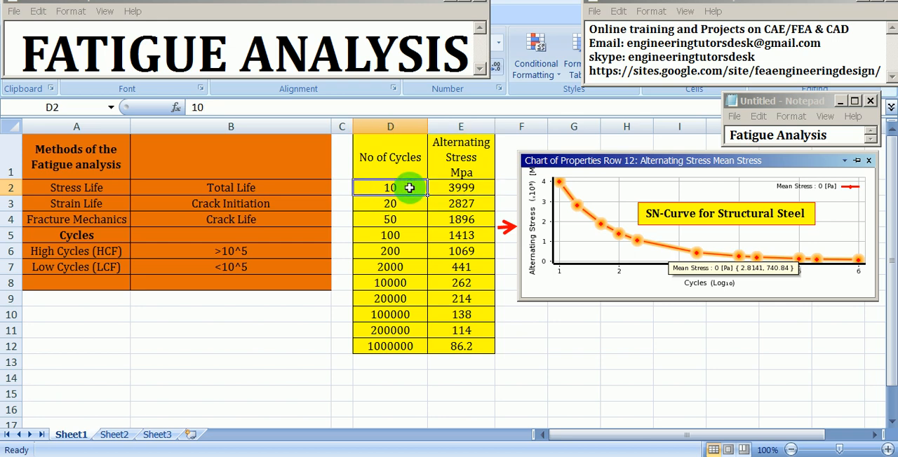
{"action": "left_click", "coordinate": [465, 206]}
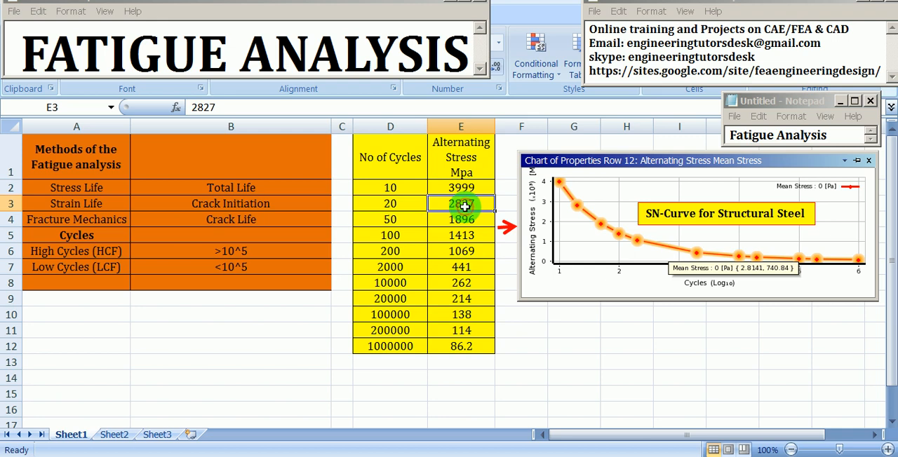
{"action": "left_click", "coordinate": [413, 203]}
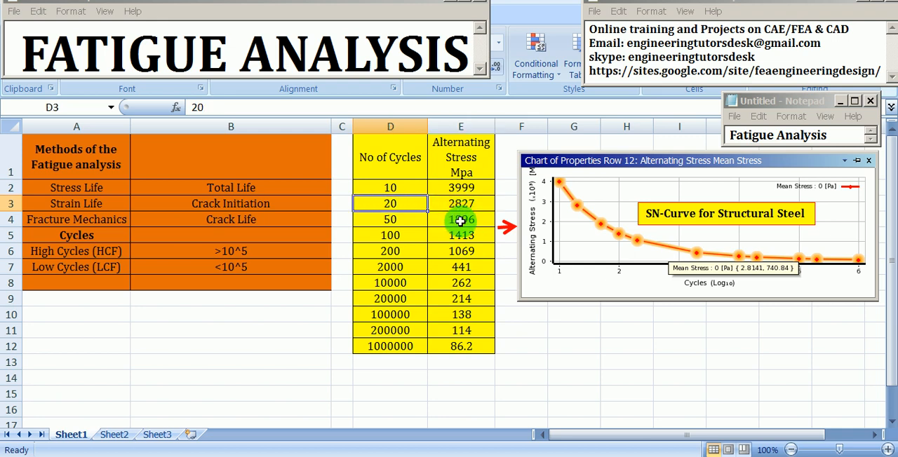
{"action": "left_click", "coordinate": [458, 267]}
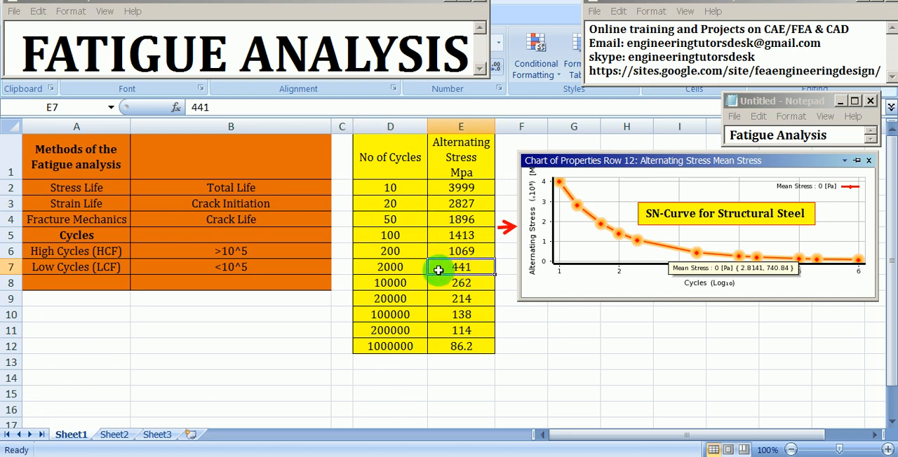
{"action": "left_click", "coordinate": [411, 270]}
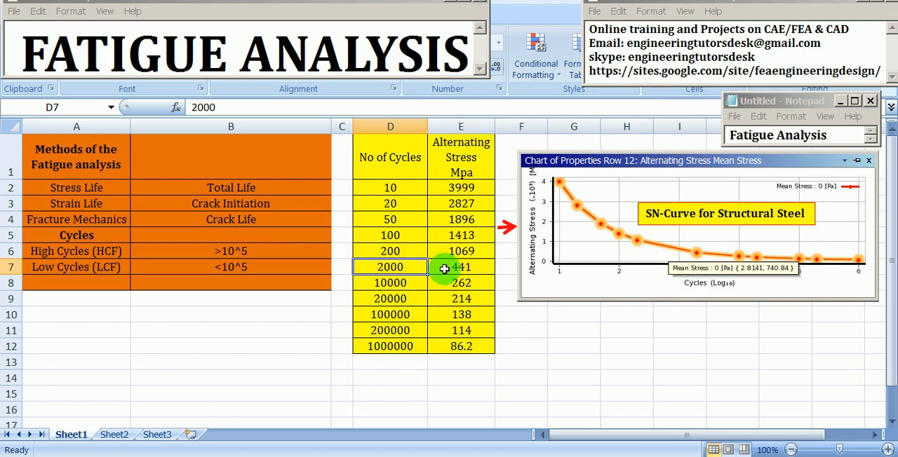
{"action": "left_click", "coordinate": [442, 348]}
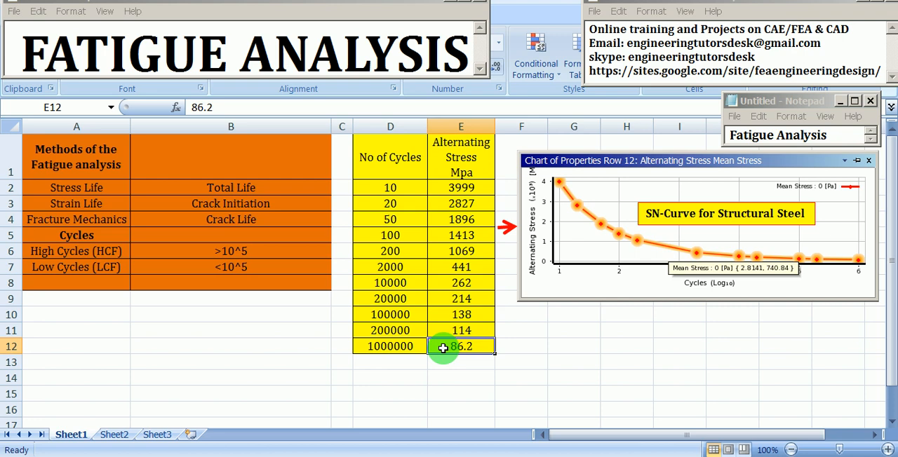
{"action": "left_click", "coordinate": [412, 345]}
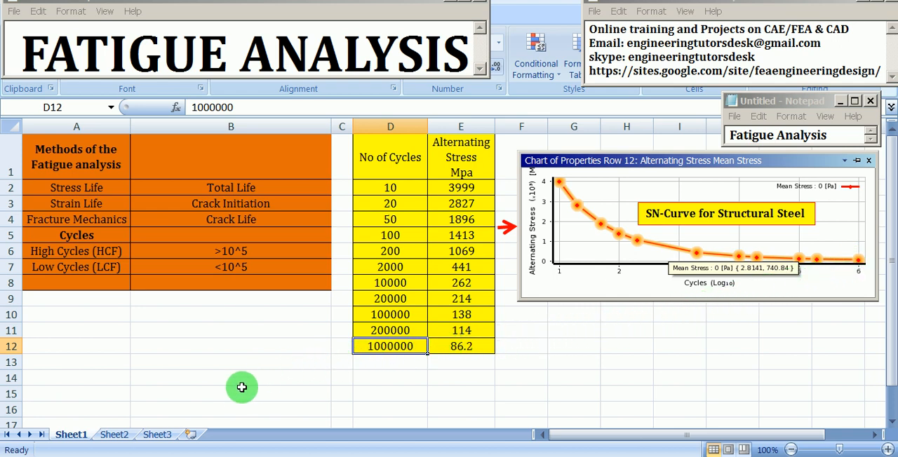
- Open Sheet2 and review the Fatigue life notes, highlighting the heading and the 24,000 and 1,000 days figures in the example
{"action": "left_click", "coordinate": [114, 434]}
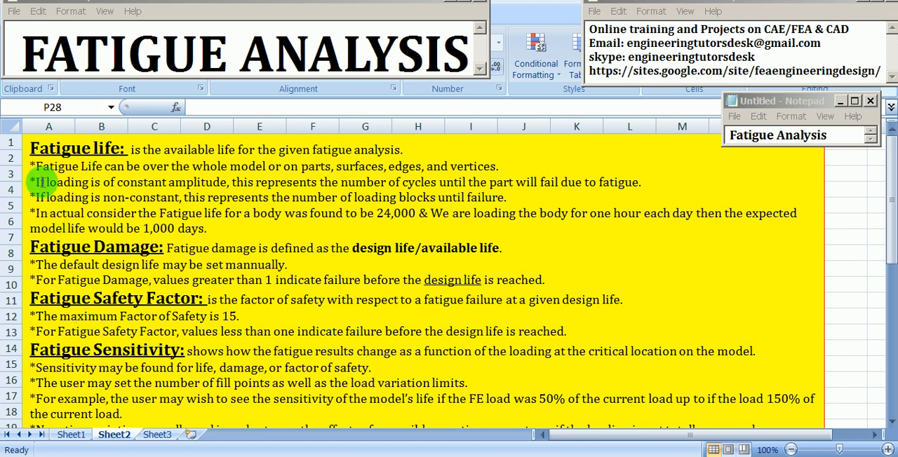
{"action": "left_click", "coordinate": [31, 148]}
{"action": "left_click_drag", "start_coordinate": [31, 148], "coordinate": [121, 147]}
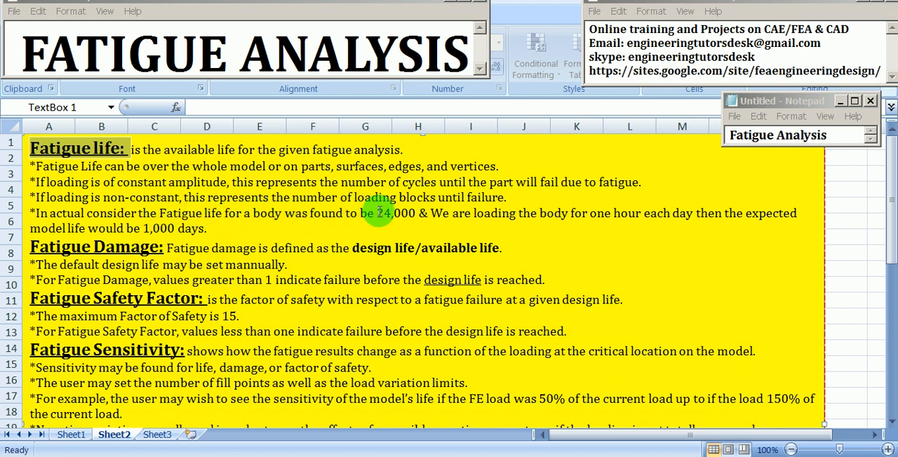
{"action": "left_click_drag", "start_coordinate": [375, 213], "coordinate": [421, 210]}
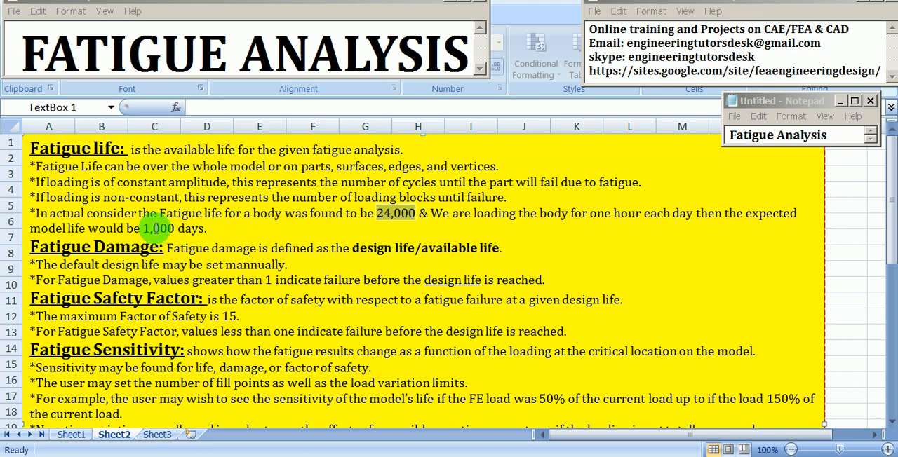
{"action": "left_click_drag", "start_coordinate": [146, 228], "coordinate": [209, 228]}
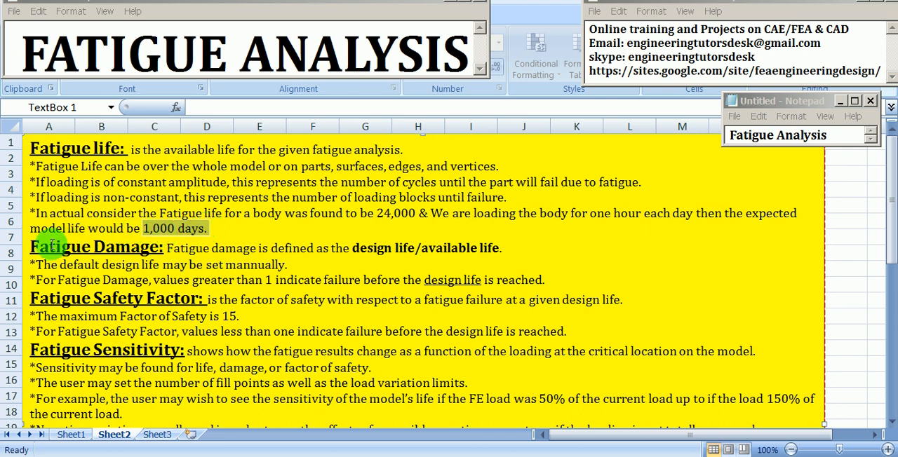
- Review the Fatigue Damage notes, highlighting the heading, the default design life line and the failure criterion for values greater than 1
{"action": "left_click_drag", "start_coordinate": [32, 247], "coordinate": [166, 245]}
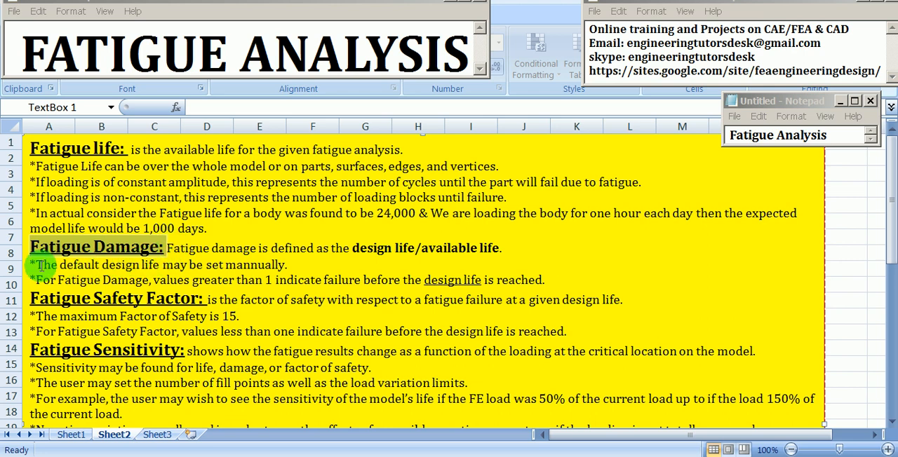
{"action": "left_click_drag", "start_coordinate": [35, 265], "coordinate": [240, 260]}
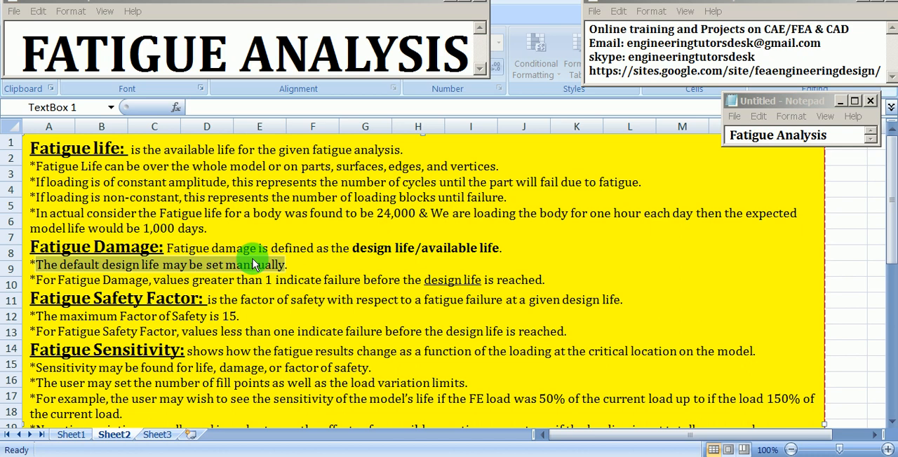
{"action": "left_click_drag", "start_coordinate": [237, 280], "coordinate": [521, 282]}
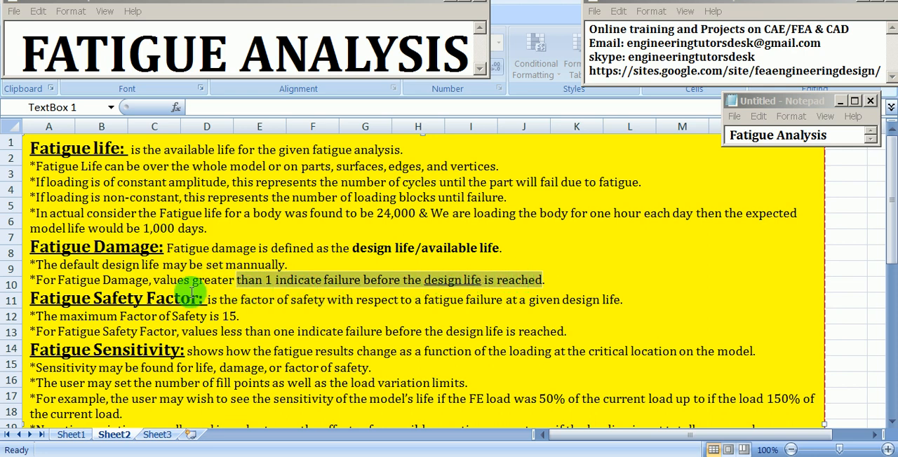
- Review the Fatigue Safety Factor notes, highlighting the heading, the maximum factor of 15 and the failure criterion for values less than one
{"action": "left_click_drag", "start_coordinate": [33, 298], "coordinate": [208, 298]}
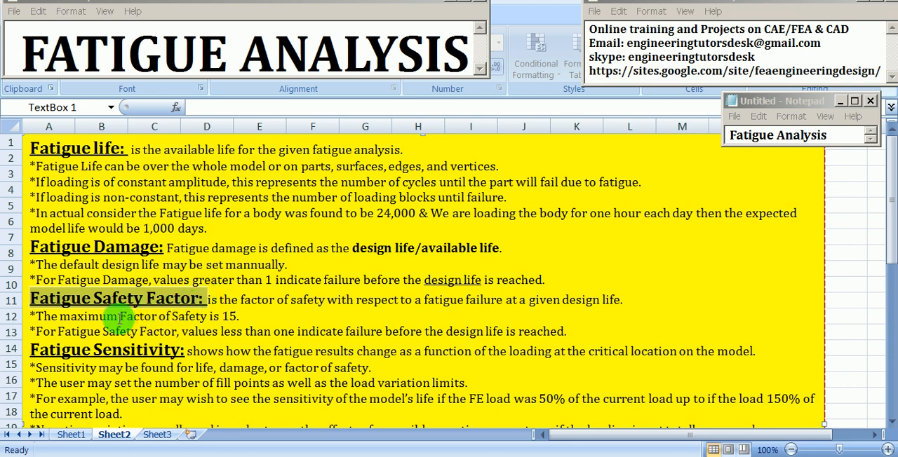
{"action": "left_click_drag", "start_coordinate": [119, 316], "coordinate": [240, 316]}
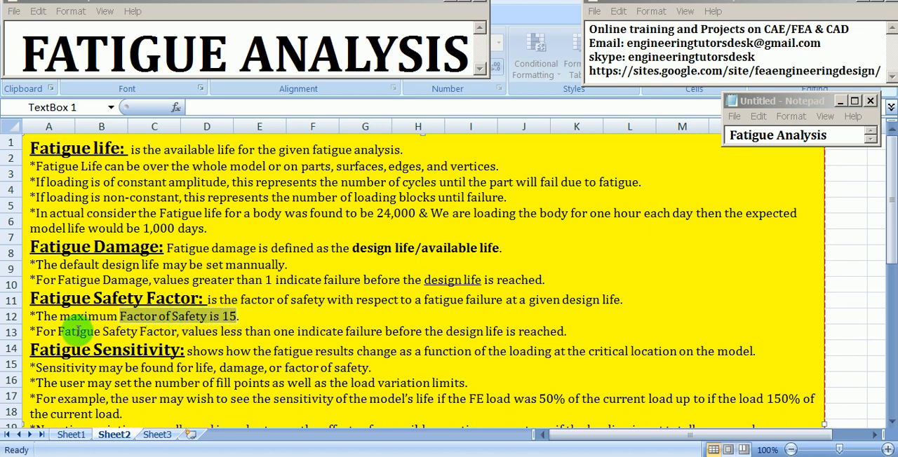
{"action": "left_click_drag", "start_coordinate": [177, 331], "coordinate": [548, 328]}
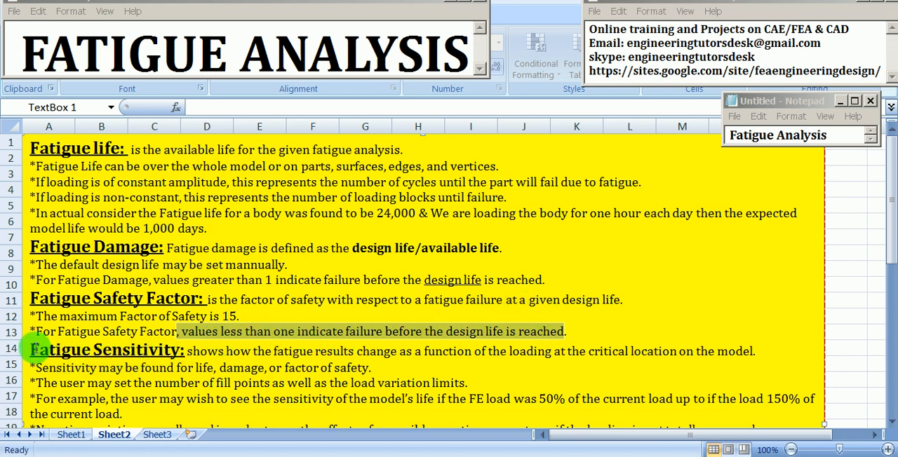
- Review the Fatigue Sensitivity notes, highlighting the heading and reading through to the chart scaling options
{"action": "left_click_drag", "start_coordinate": [31, 348], "coordinate": [185, 350]}
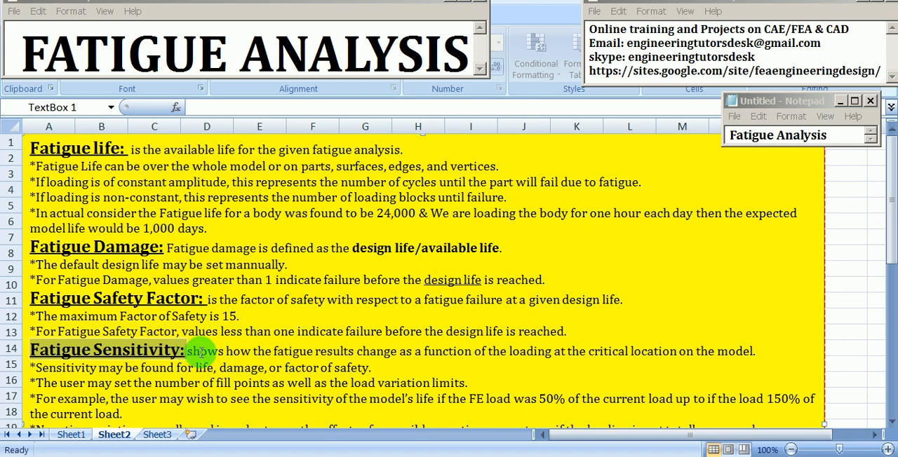
{"action": "scroll", "coordinate": [196, 353], "scroll_direction": "down", "scroll_amount": 1}
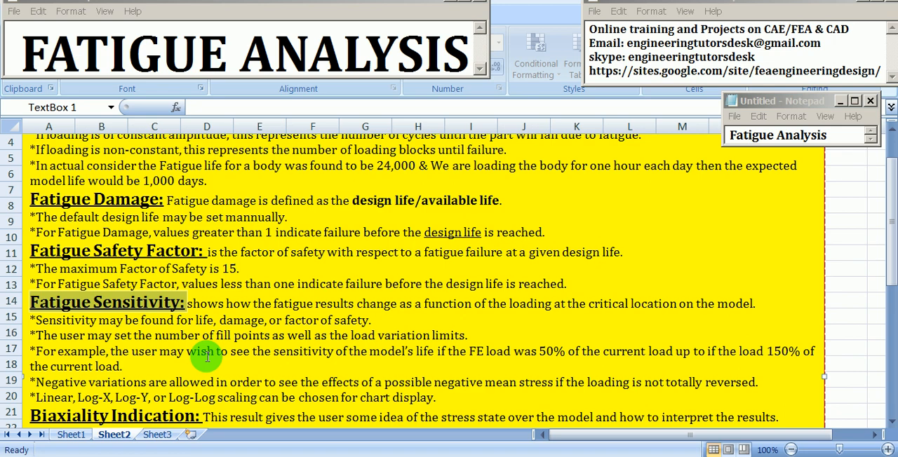
{"action": "scroll", "coordinate": [195, 358], "scroll_direction": "down", "scroll_amount": 3}
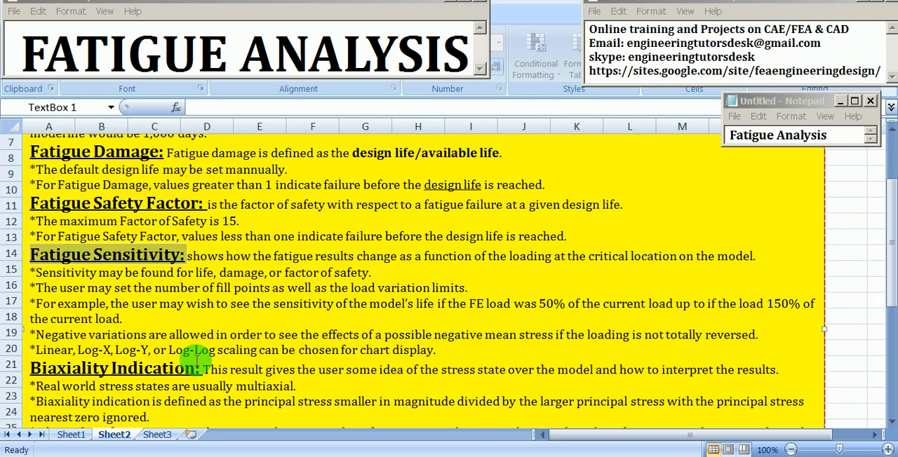
- Review the Biaxiality Indication notes, highlighting the multiaxial stress line, the definition and the –1 pure shear value, and return to the start of the sheet
{"action": "scroll", "coordinate": [196, 359], "scroll_direction": "down", "scroll_amount": 2}
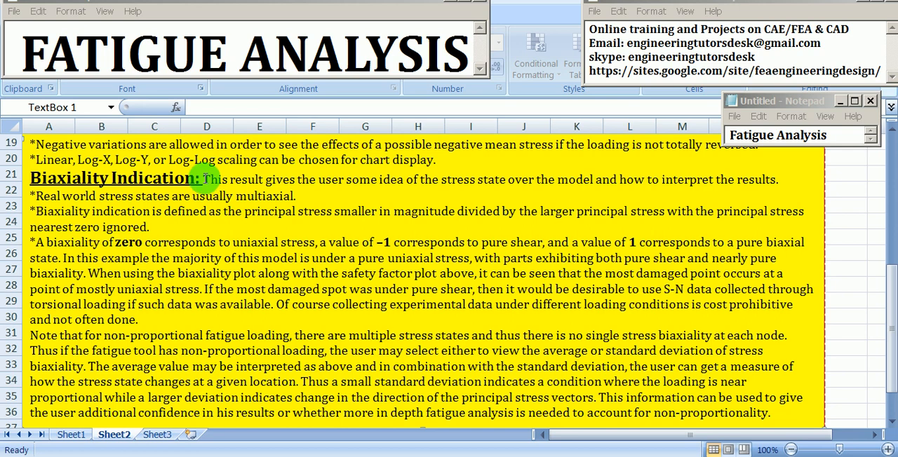
{"action": "left_click_drag", "start_coordinate": [204, 177], "coordinate": [312, 184]}
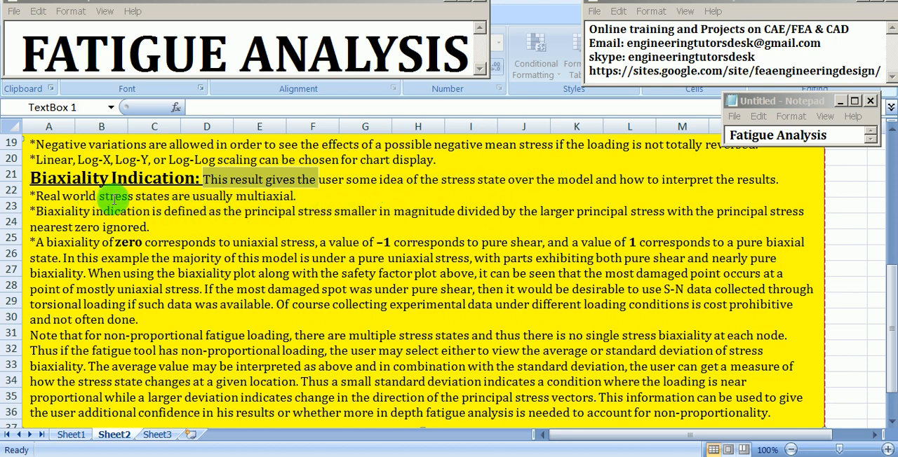
{"action": "left_click_drag", "start_coordinate": [153, 196], "coordinate": [275, 196]}
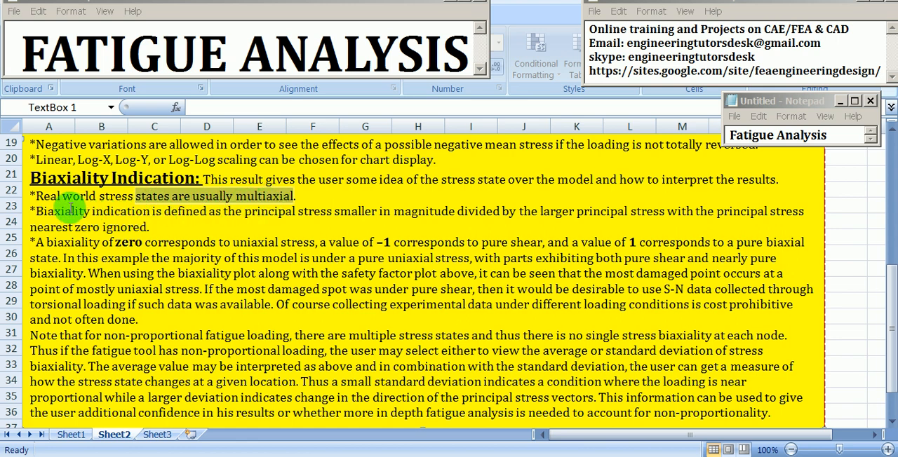
{"action": "left_click_drag", "start_coordinate": [35, 211], "coordinate": [217, 215]}
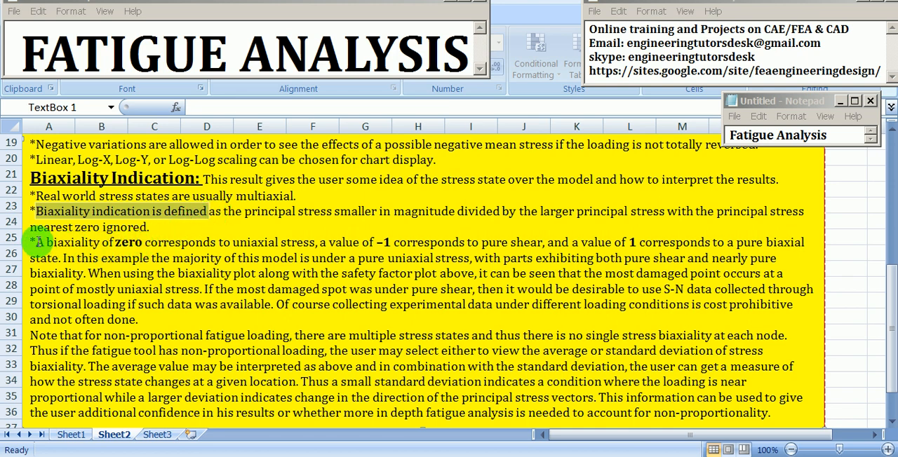
{"action": "left_click_drag", "start_coordinate": [36, 242], "coordinate": [542, 243]}
{"action": "left_click", "coordinate": [319, 241]}
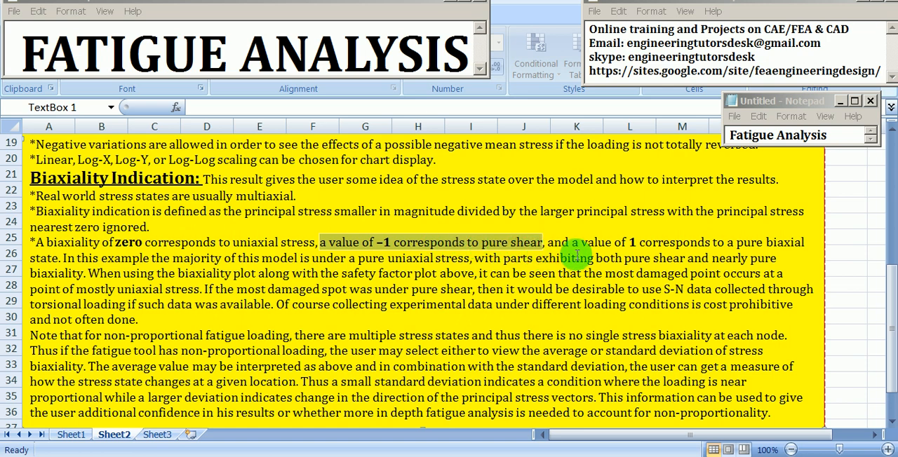
{"action": "left_click", "coordinate": [633, 242]}
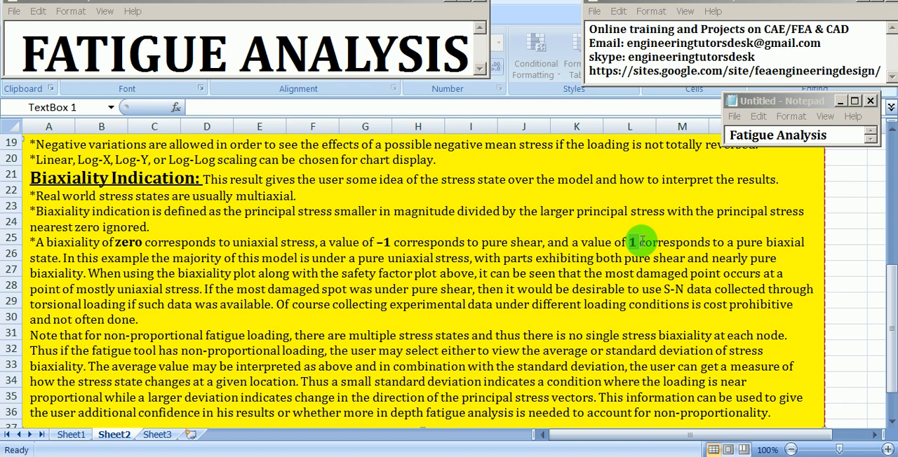
{"action": "scroll", "coordinate": [561, 295], "scroll_direction": "up", "scroll_amount": 4}
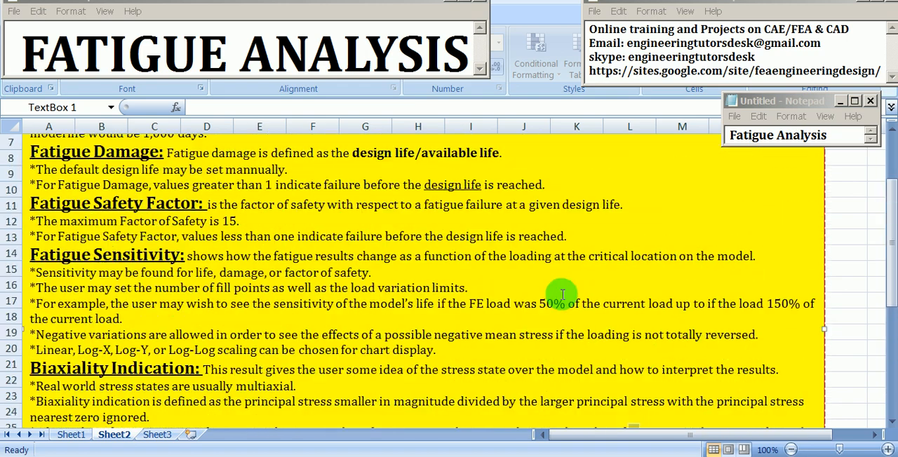
{"action": "scroll", "coordinate": [562, 295], "scroll_direction": "up", "scroll_amount": 2}
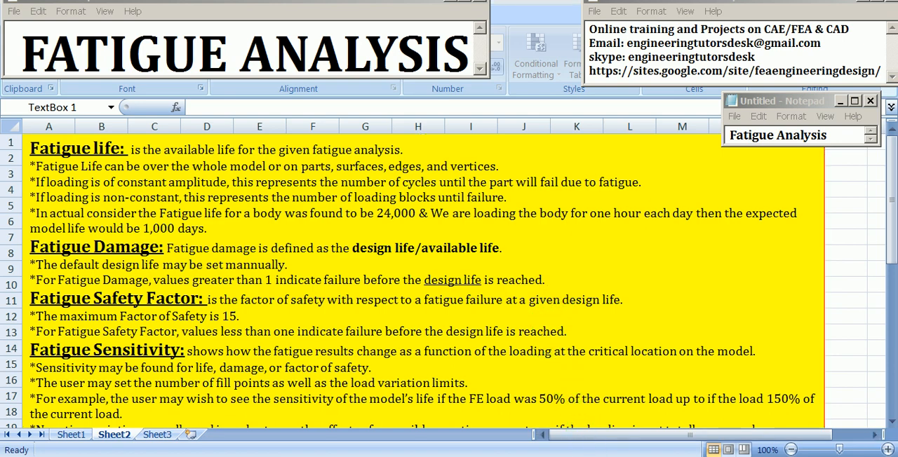
- Switch to the ANSYS Mechanical results window and stop the Biaxiality Indication animation
{"action": "left_click", "coordinate": [603, 456]}
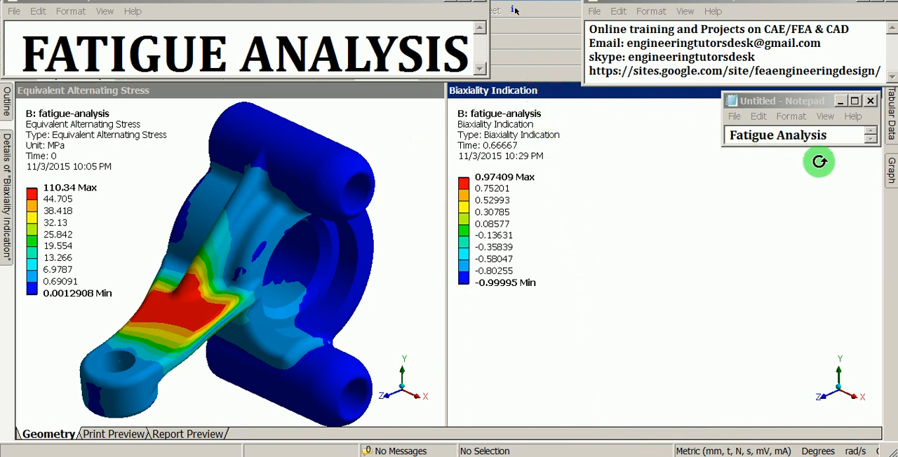
{"action": "left_click", "coordinate": [891, 172]}
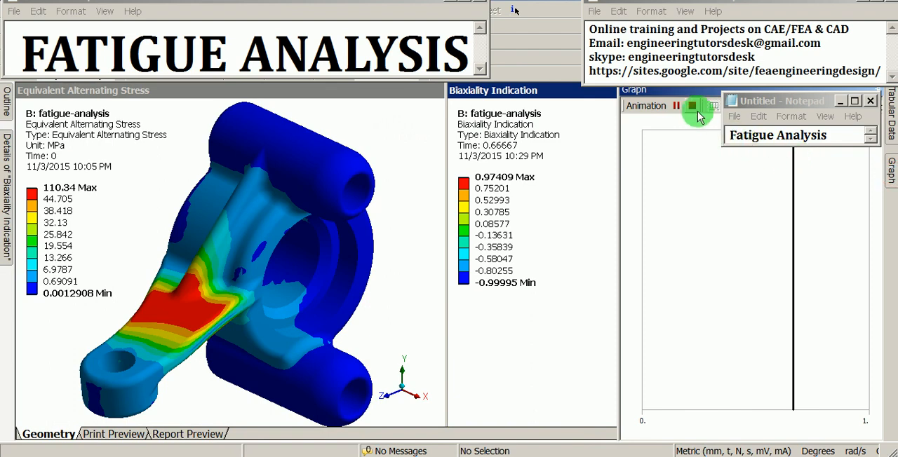
{"action": "left_click", "coordinate": [693, 107]}
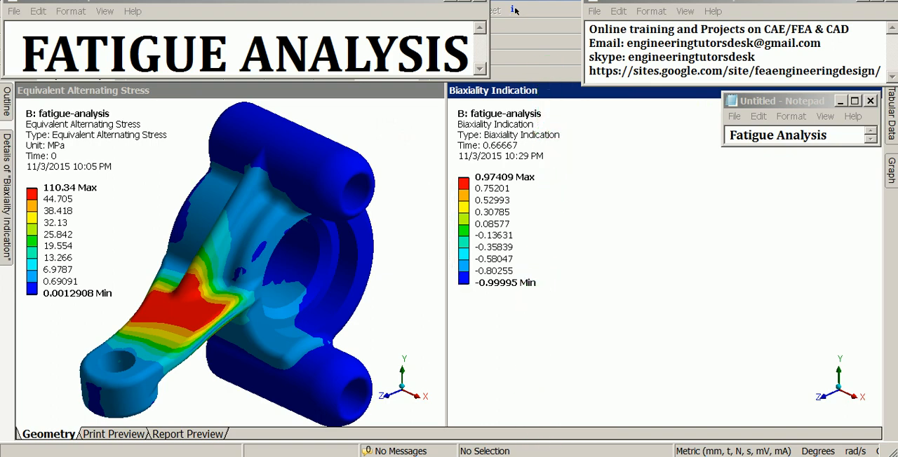
- Switch to the ANSYS Workbench project schematic and get the large FATIGUE ANALYSIS note out of the way
{"action": "left_click", "coordinate": [514, 10]}
{"action": "left_click", "coordinate": [503, 342]}
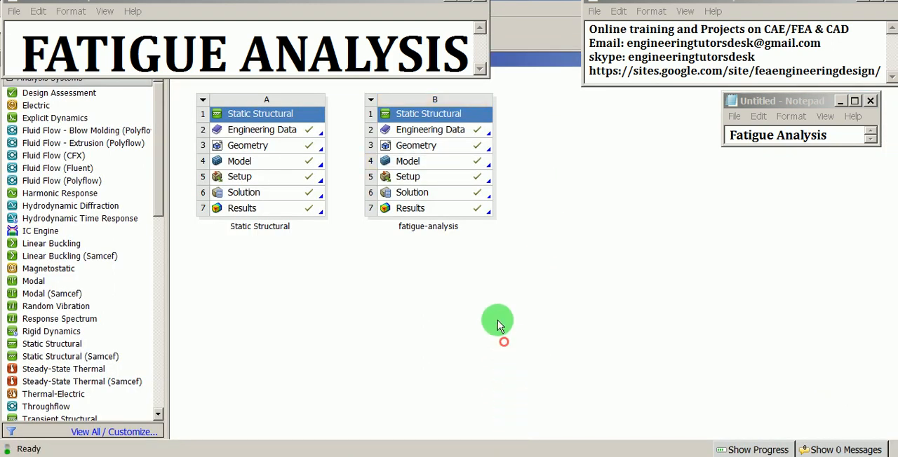
{"action": "left_click", "coordinate": [451, 4]}
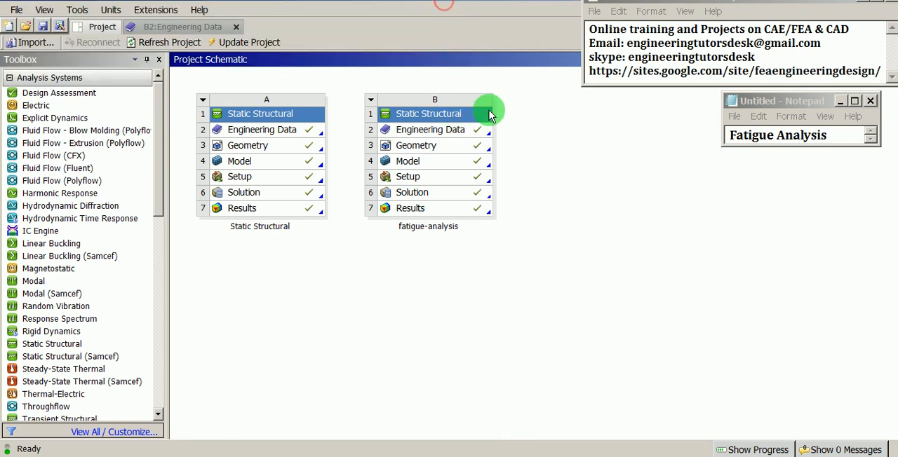
{"action": "left_click", "coordinate": [543, 181]}
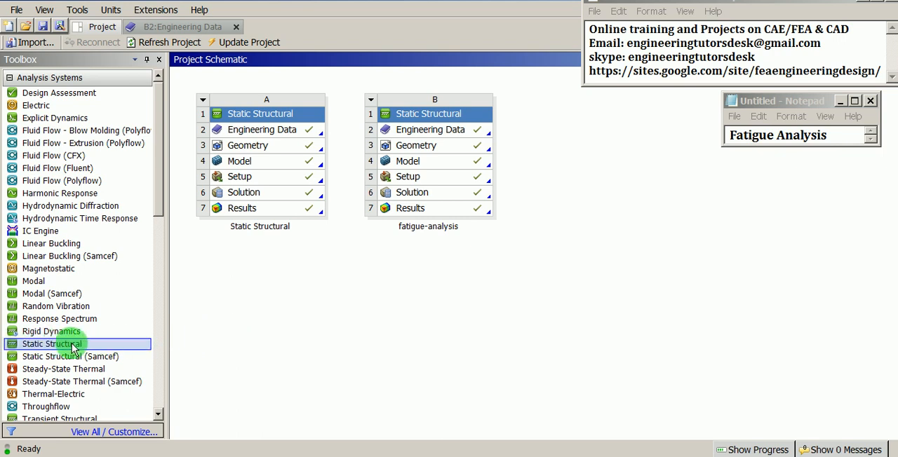
- Add a new Static Structural system beside system B in the project schematic and name it fatigue-analysis
{"action": "left_click_drag", "start_coordinate": [73, 344], "coordinate": [541, 153]}
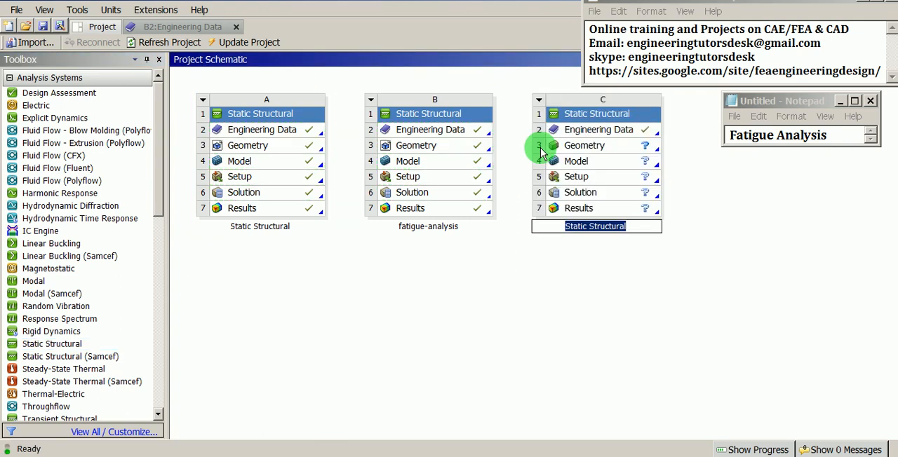
{"action": "left_click", "coordinate": [571, 116]}
{"action": "right_click", "coordinate": [572, 115]}
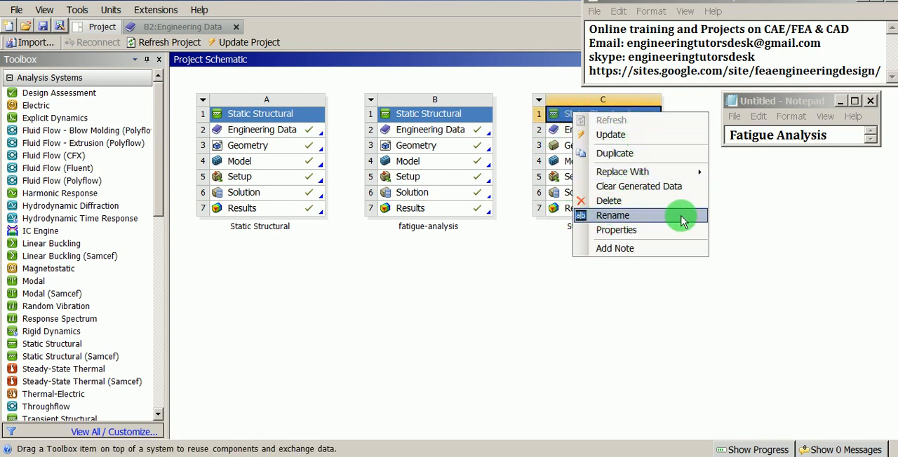
{"action": "left_click", "coordinate": [623, 217]}
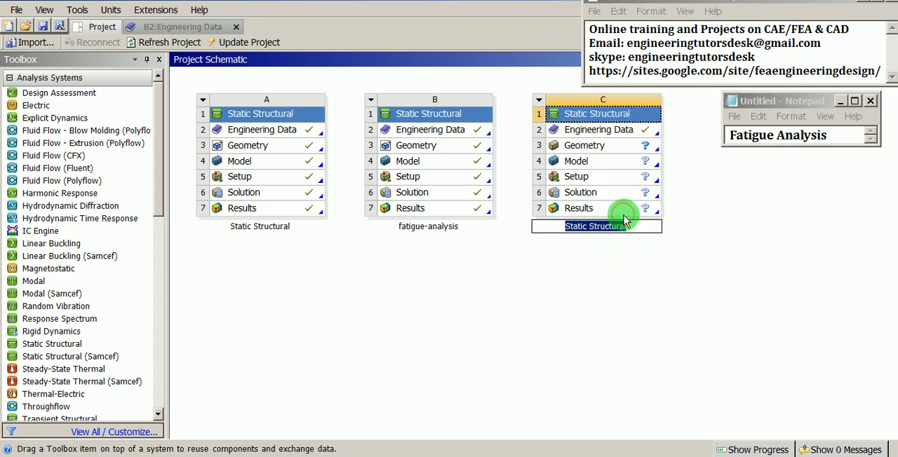
{"action": "type", "text": "fa"}
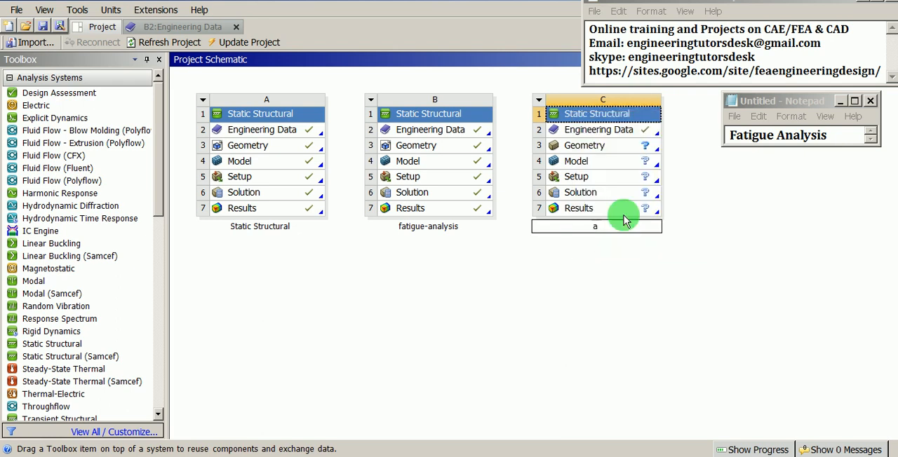
{"action": "type", "text": "tigue-analysis"}
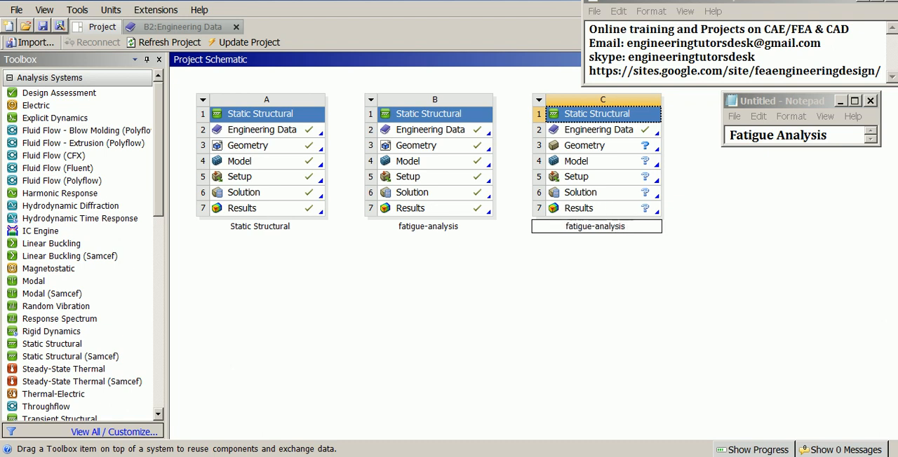
{"action": "left_click", "coordinate": [624, 220]}
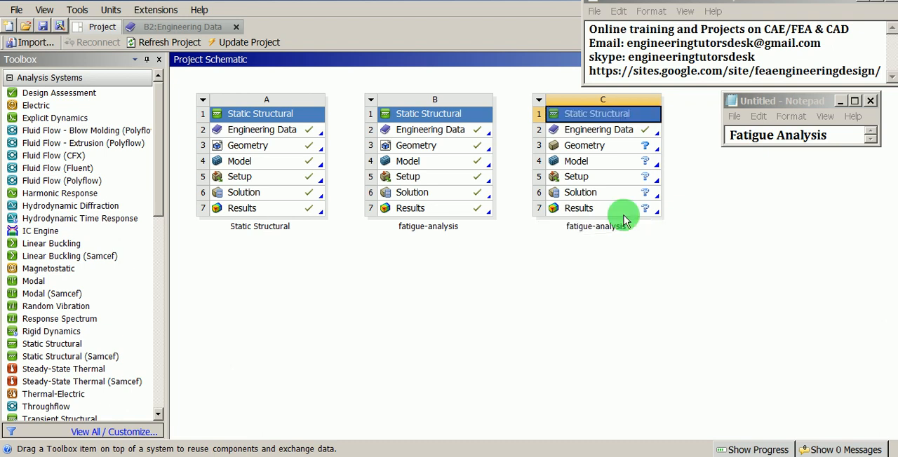
{"action": "left_click", "coordinate": [684, 209]}
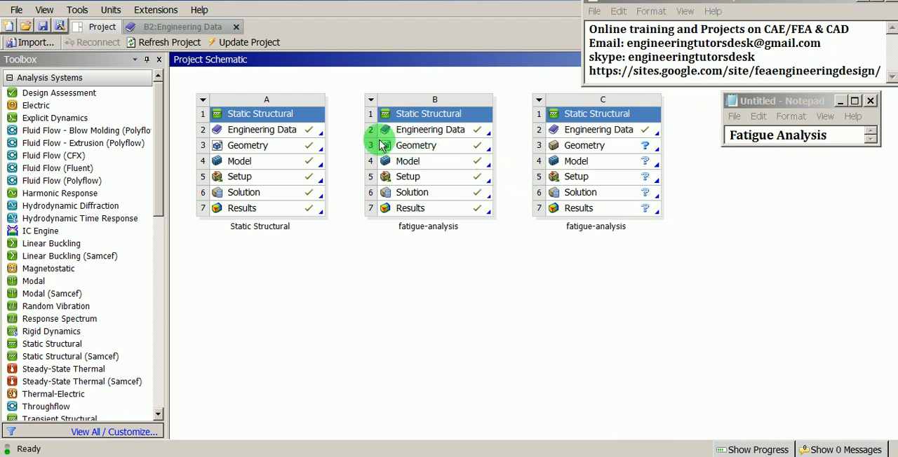
- Set the project units to Metric (tonne,mm,s,°C,mA,N,mV) and open system C's Engineering Data for editing
{"action": "left_click", "coordinate": [111, 12]}
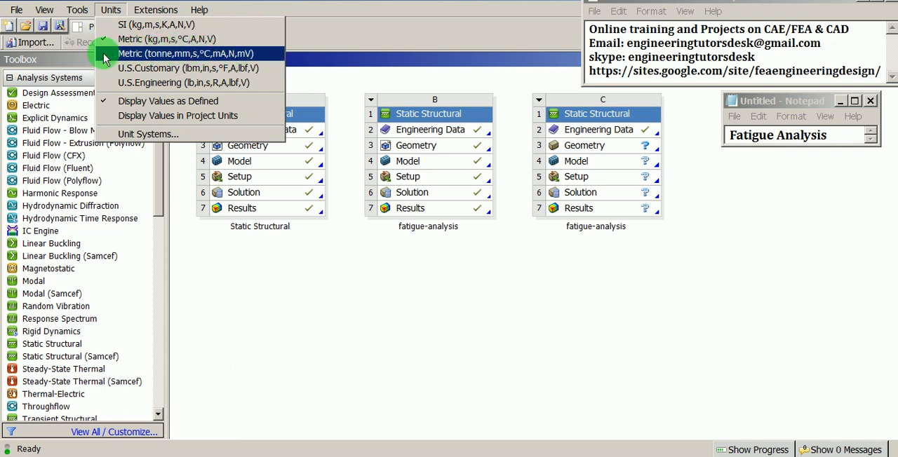
{"action": "left_click", "coordinate": [155, 56]}
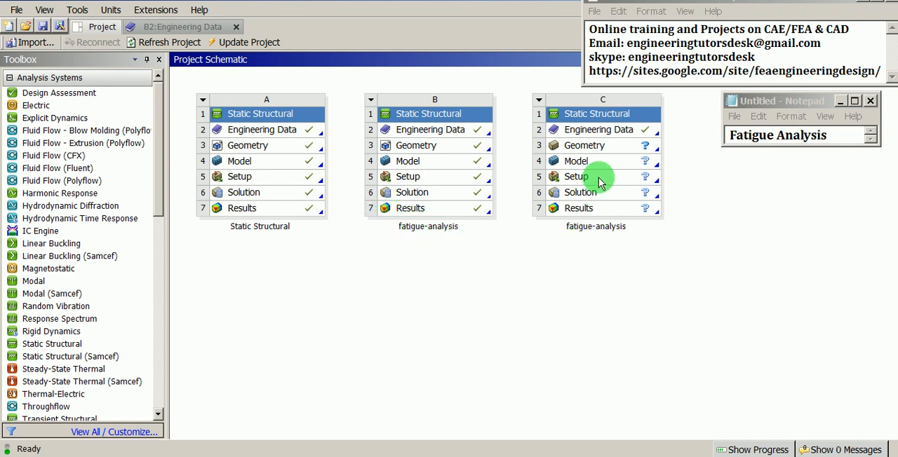
{"action": "left_click", "coordinate": [600, 131]}
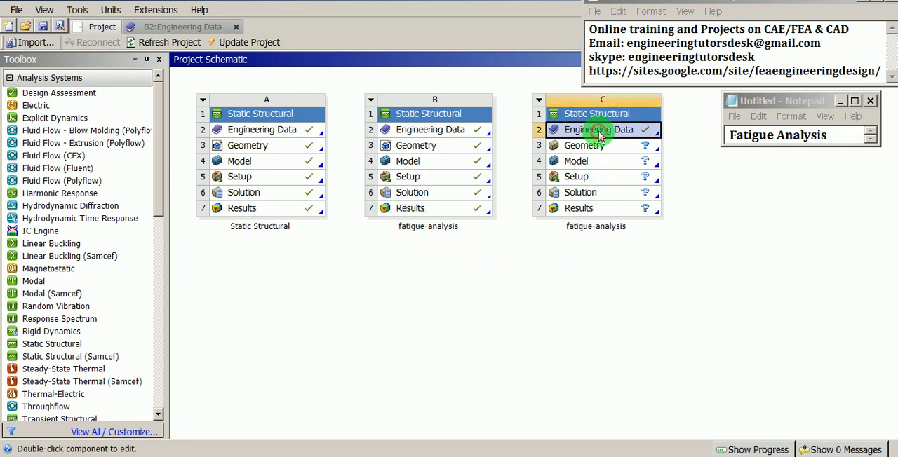
{"action": "right_click", "coordinate": [599, 133]}
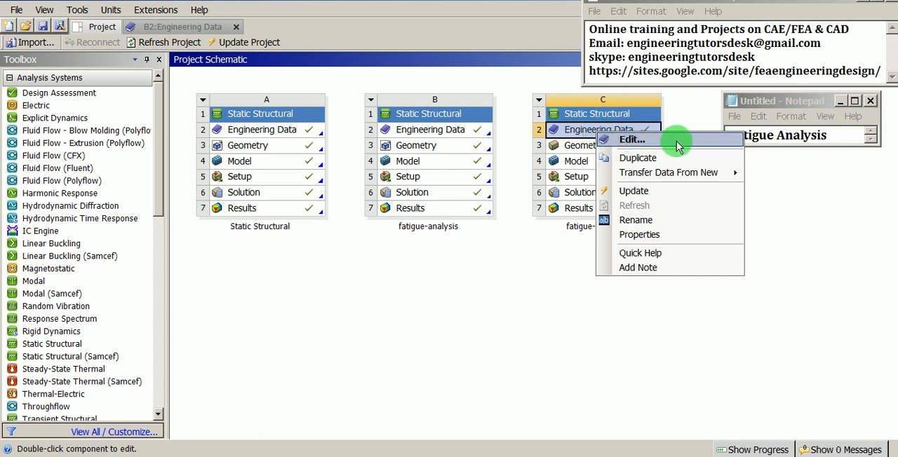
{"action": "left_click", "coordinate": [631, 140]}
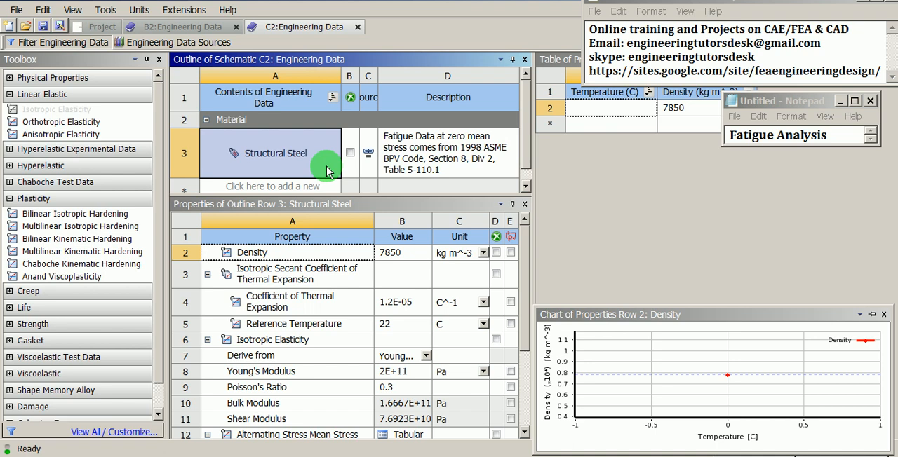
- Display the Alternating Stress Mean Stress table and chart for Structural Steel
{"action": "left_click", "coordinate": [328, 204]}
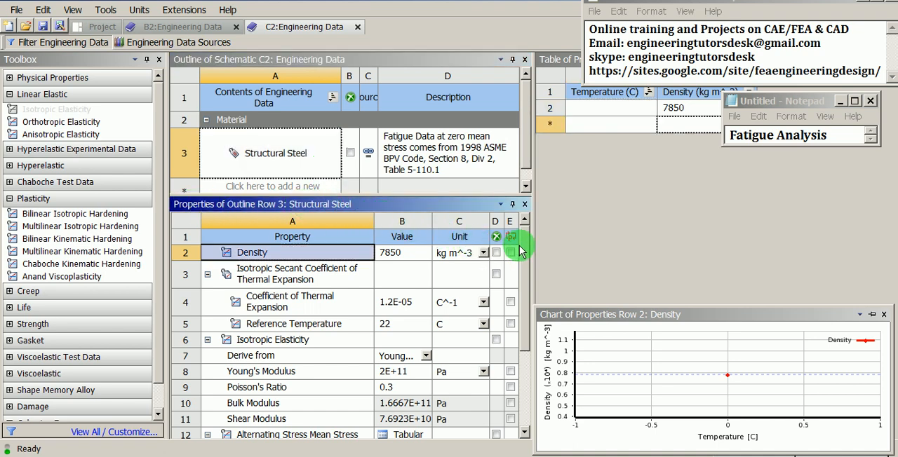
{"action": "left_click_drag", "start_coordinate": [525, 247], "coordinate": [525, 301]}
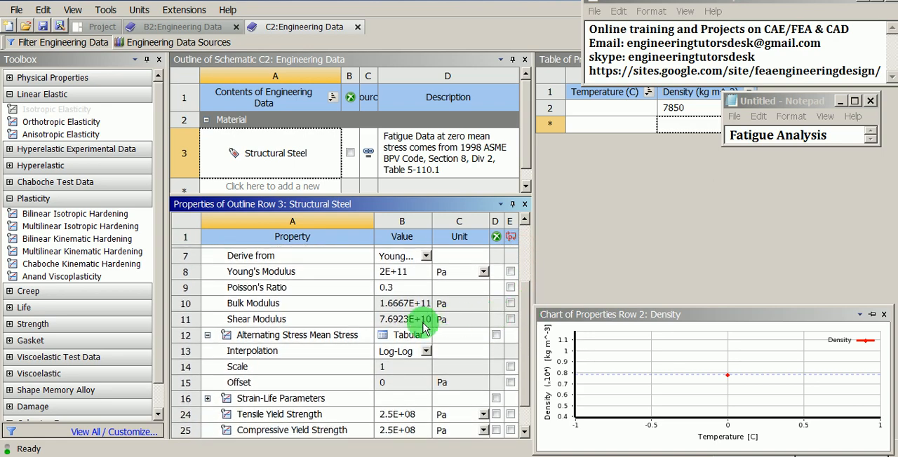
{"action": "left_click", "coordinate": [329, 336]}
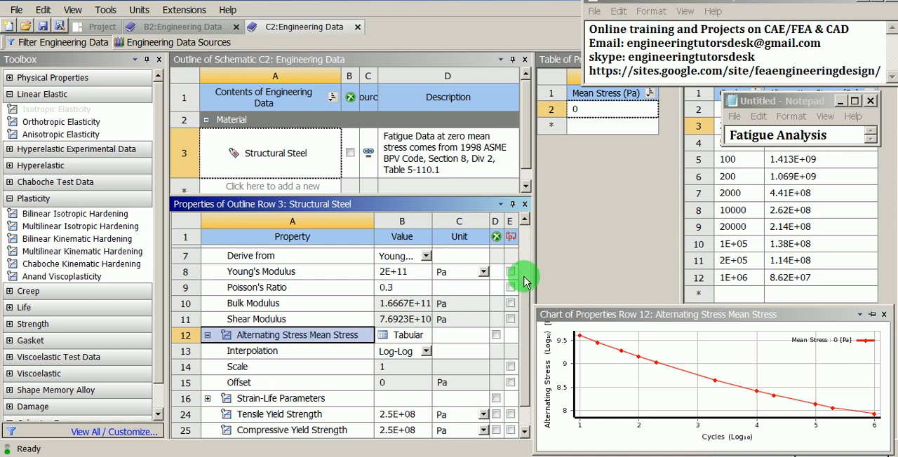
- Uncover the Structural Steel fatigue table and set its Alternating Stress unit to MPa
{"action": "left_click_drag", "start_coordinate": [771, 106], "coordinate": [568, 152]}
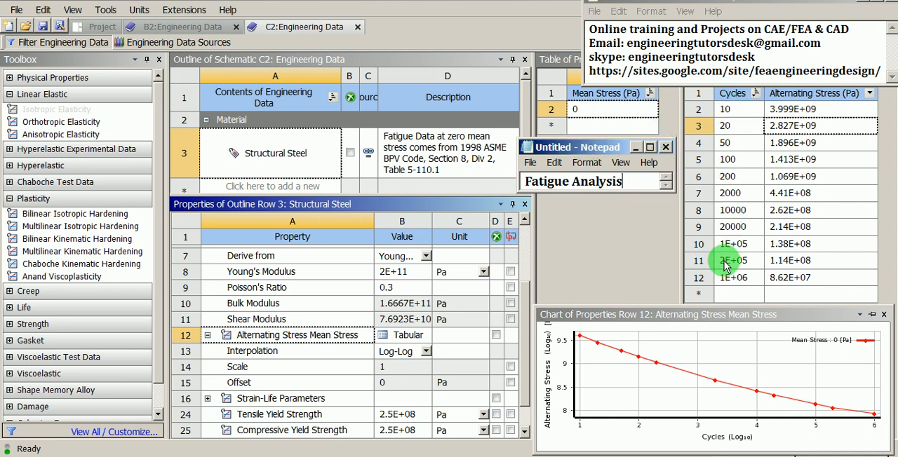
{"action": "left_click", "coordinate": [869, 97]}
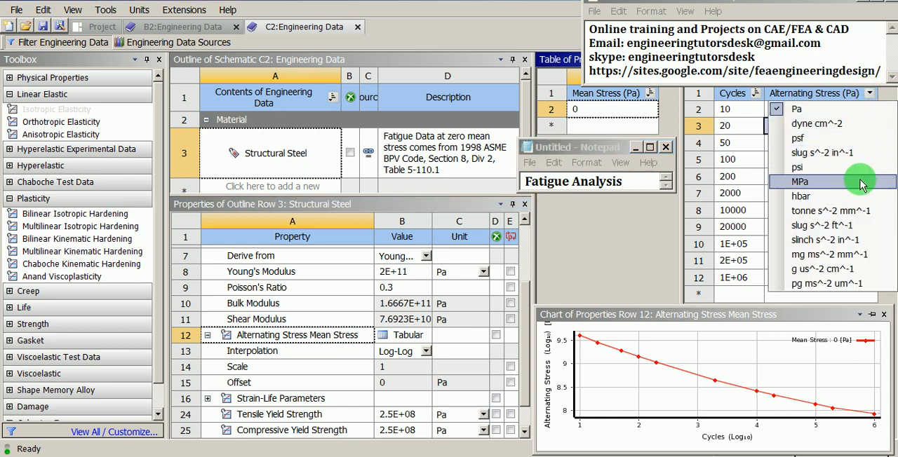
{"action": "left_click", "coordinate": [818, 184]}
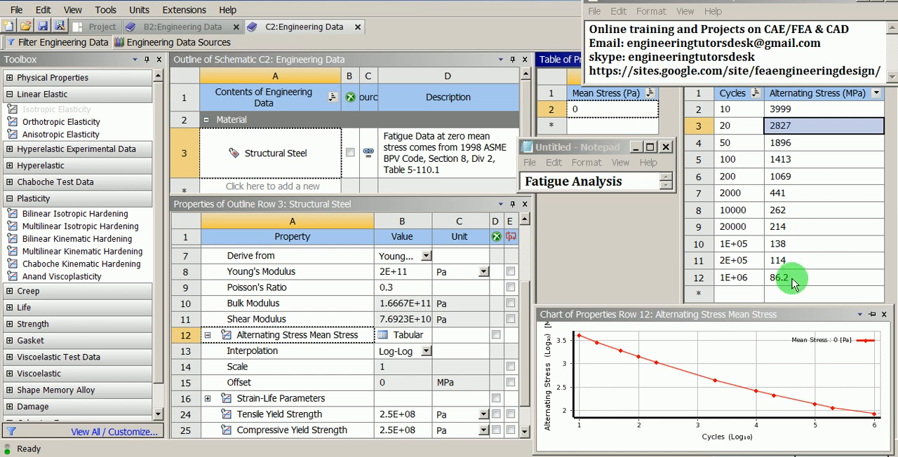
{"action": "left_click", "coordinate": [779, 317]}
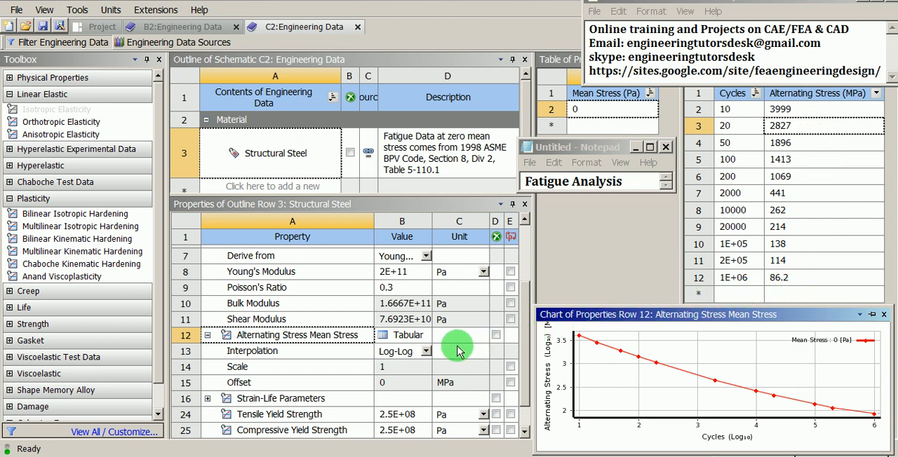
- Set the Alternating Stress Mean Stress interpolation to Semi-Log and check the SN curve's first point
{"action": "left_click", "coordinate": [426, 350]}
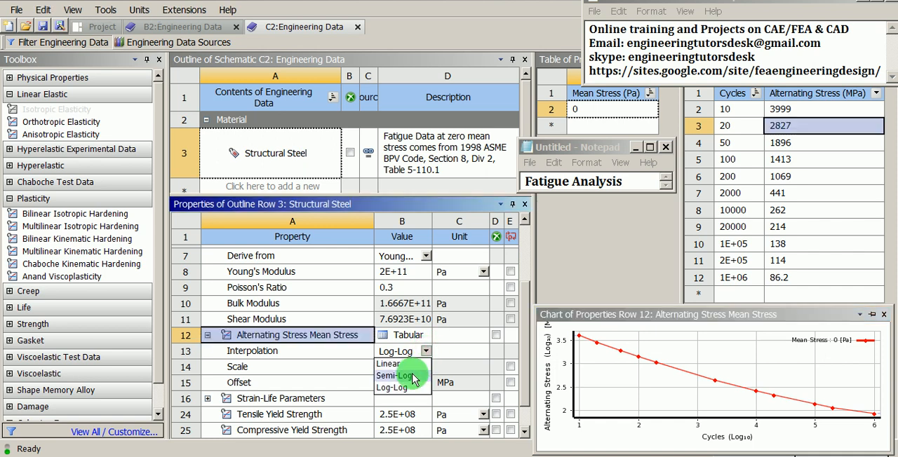
{"action": "left_click", "coordinate": [412, 375]}
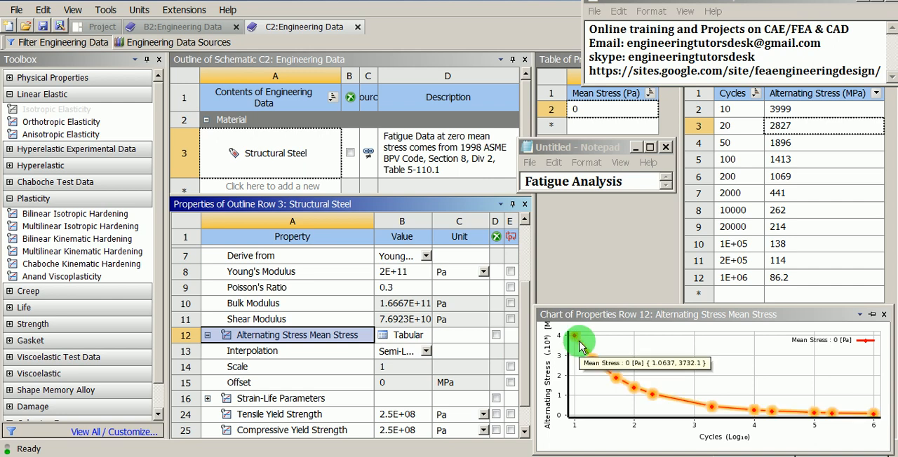
{"action": "mouse_move", "coordinate": [581, 343]}
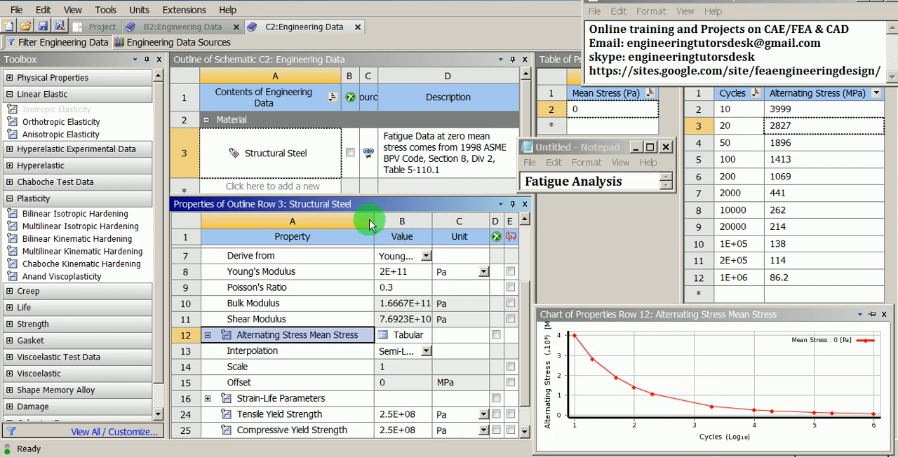
- Return to the project schematic, uncover system C and import fatigue-analysis.stp as its geometry
{"action": "left_click", "coordinate": [104, 27]}
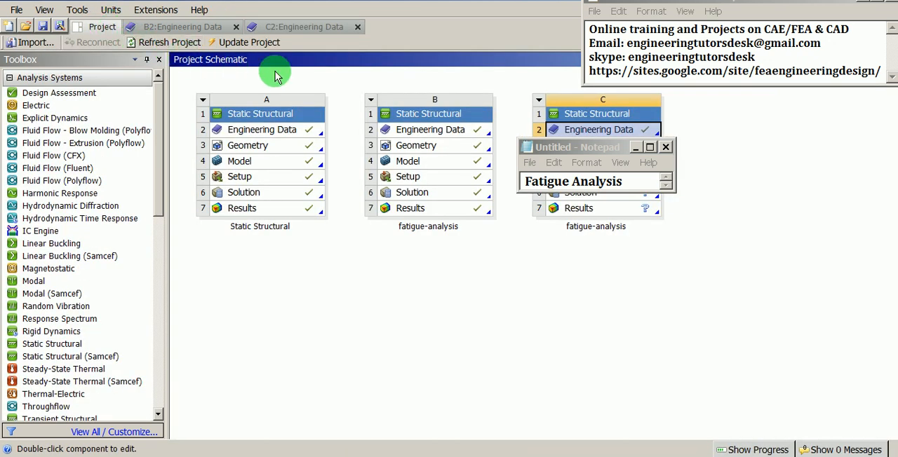
{"action": "left_click_drag", "start_coordinate": [561, 152], "coordinate": [757, 142]}
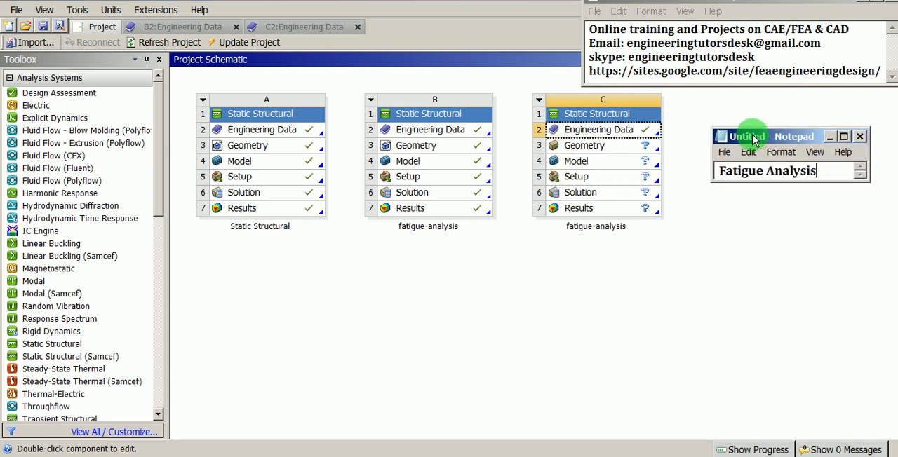
{"action": "left_click", "coordinate": [612, 136]}
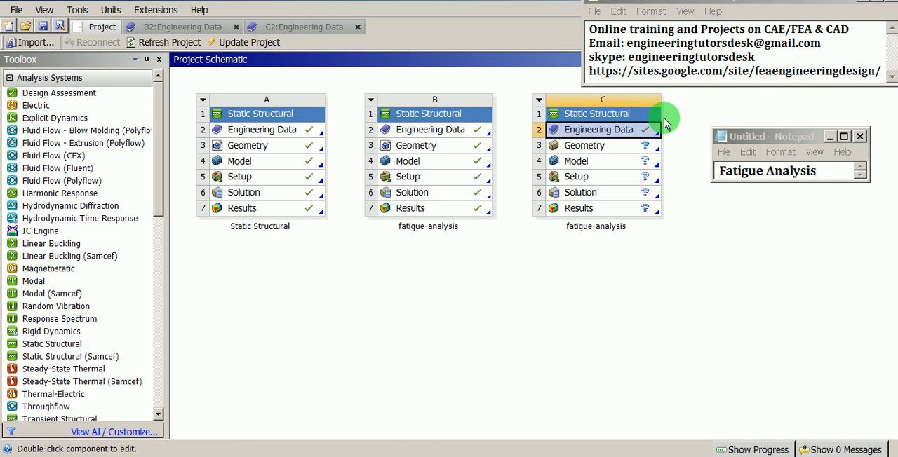
{"action": "left_click", "coordinate": [579, 146]}
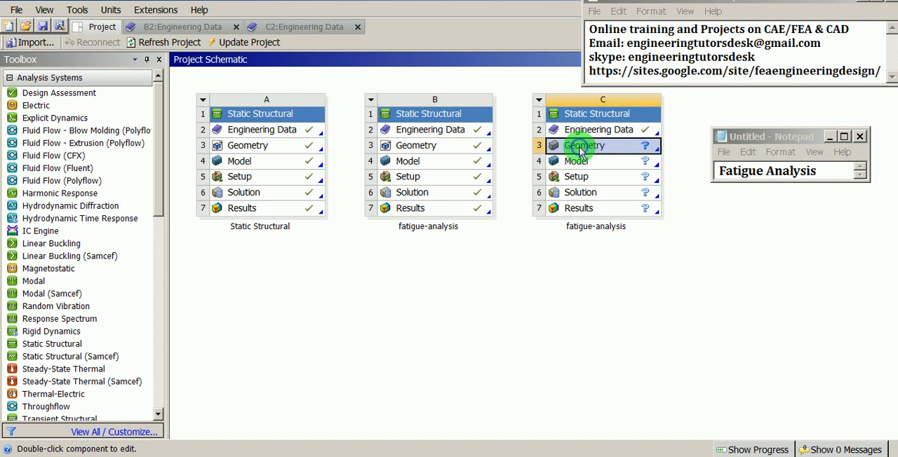
{"action": "right_click", "coordinate": [580, 151]}
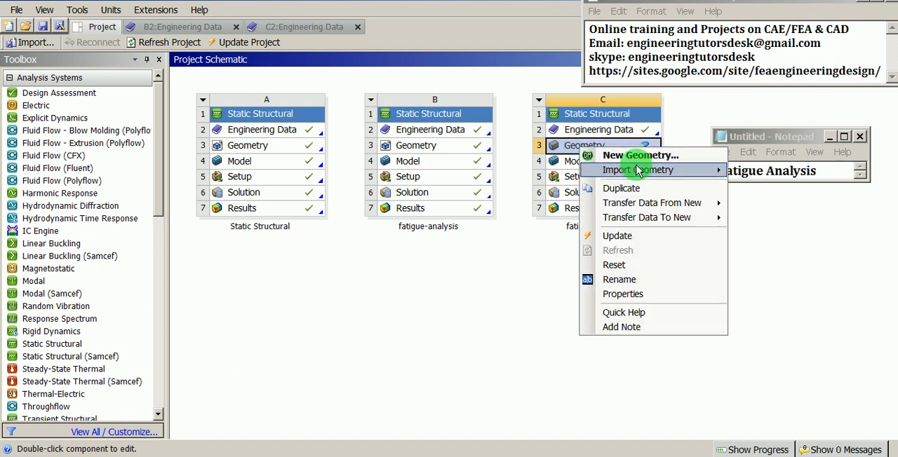
{"action": "mouse_move", "coordinate": [640, 171]}
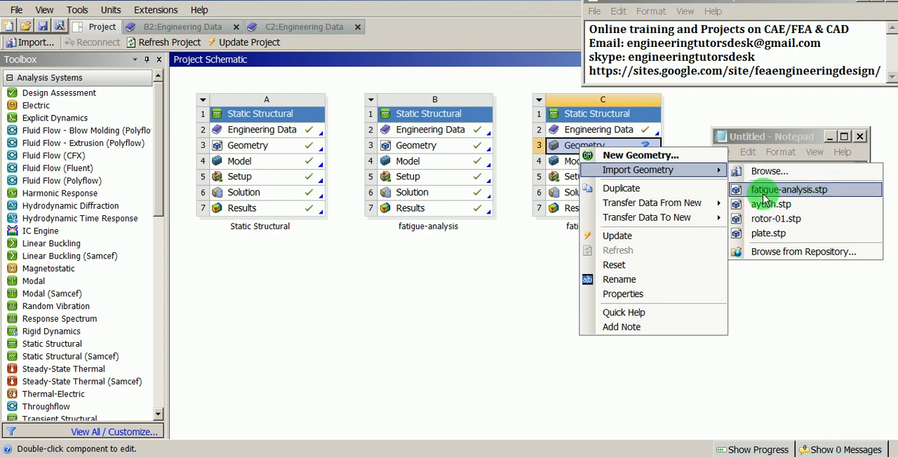
{"action": "left_click", "coordinate": [834, 192]}
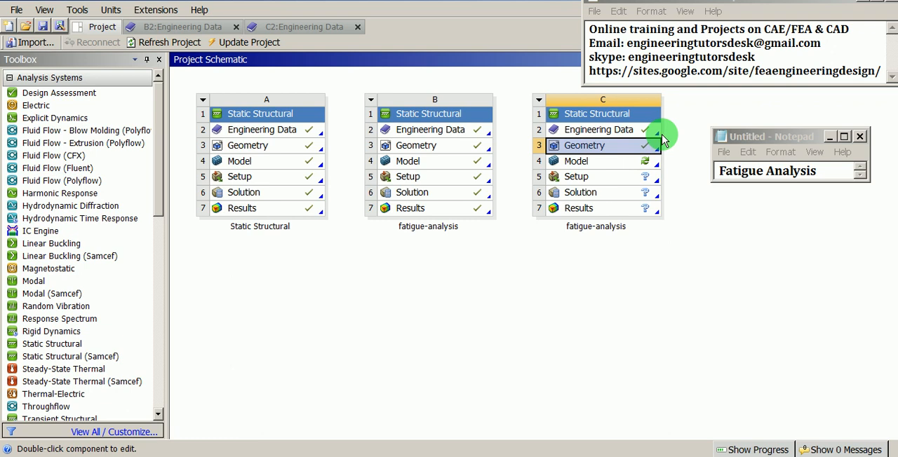
- Open system C's Model for editing in Mechanical
{"action": "left_click", "coordinate": [597, 166]}
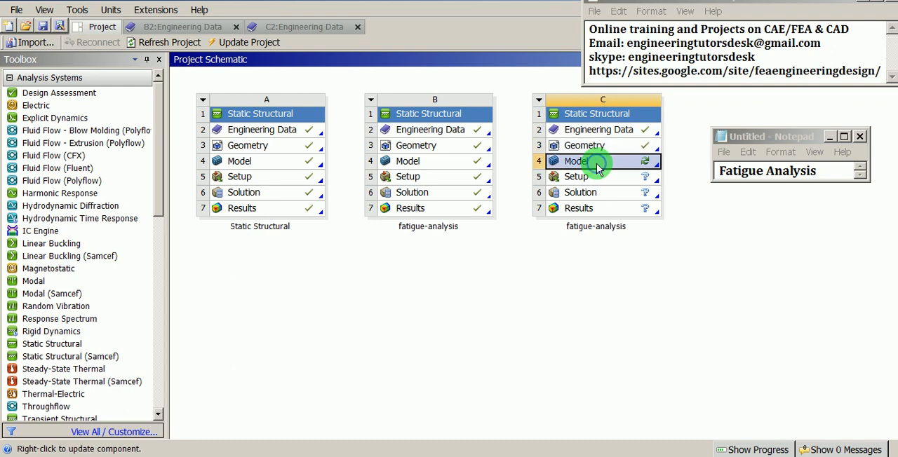
{"action": "right_click", "coordinate": [599, 168]}
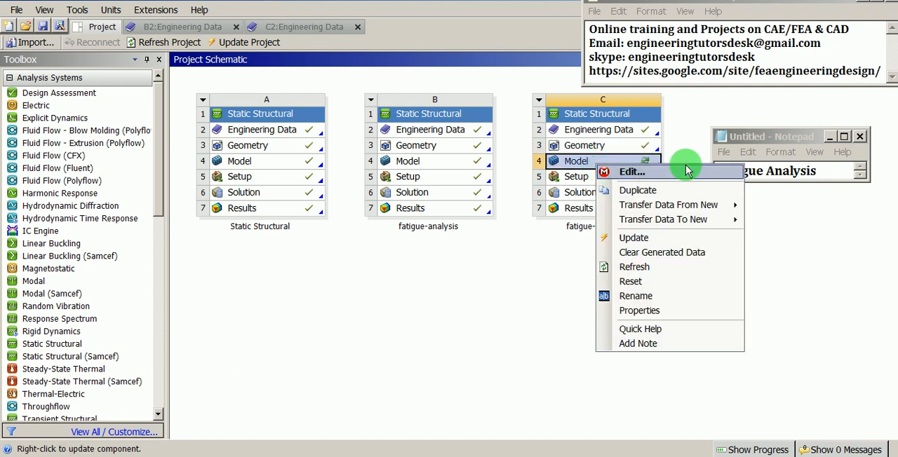
{"action": "left_click", "coordinate": [652, 176]}
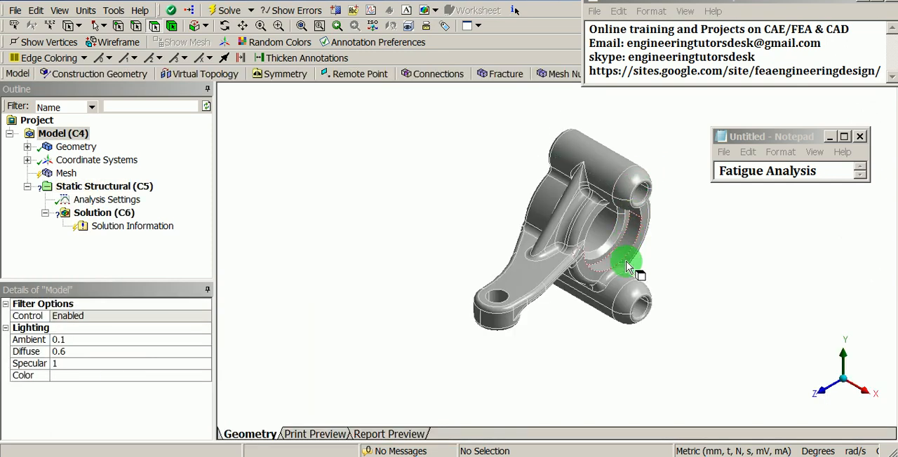
- Examine the imported part in isometric view and display the details of the FATIGUE-ANALYSIS body
{"action": "scroll", "coordinate": [629, 269], "scroll_direction": "up", "scroll_amount": 4}
{"action": "middle_click_drag", "start_coordinate": [636, 300], "coordinate": [670, 312]}
{"action": "middle_click_drag", "start_coordinate": [667, 281], "coordinate": [624, 309], "text": "ctrl"}
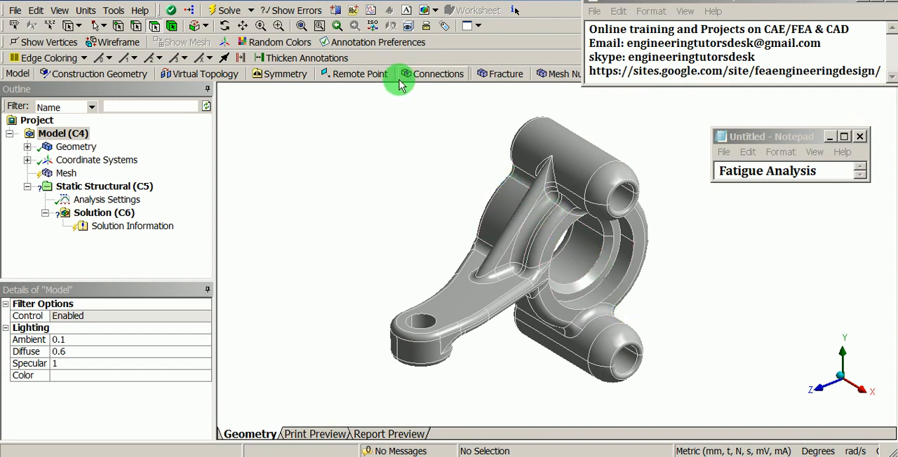
{"action": "left_click", "coordinate": [372, 27]}
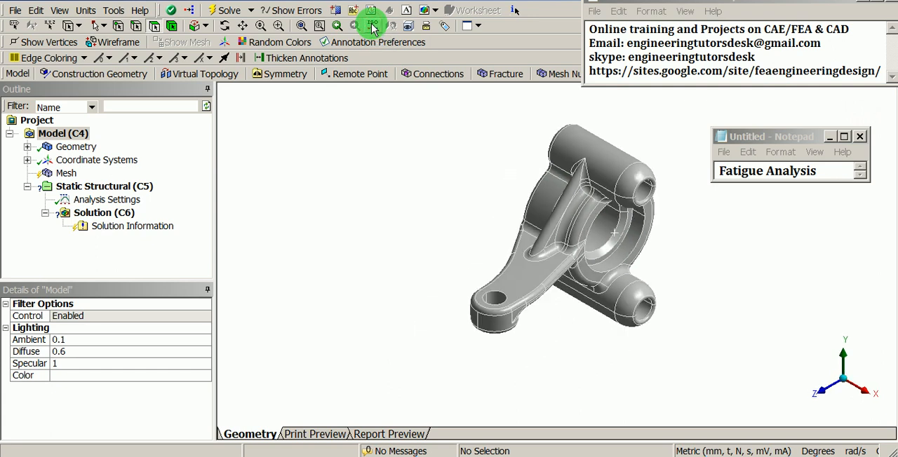
{"action": "scroll", "coordinate": [591, 285], "scroll_direction": "up", "scroll_amount": 1}
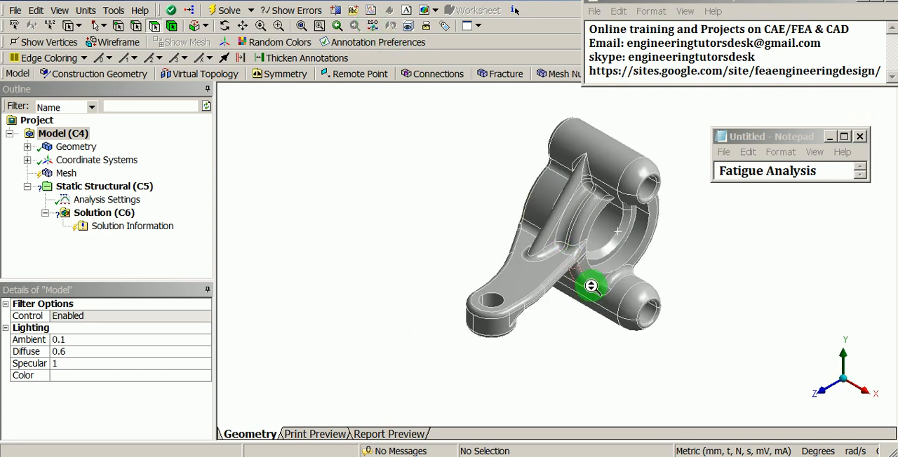
{"action": "left_click_drag", "start_coordinate": [592, 285], "coordinate": [609, 223]}
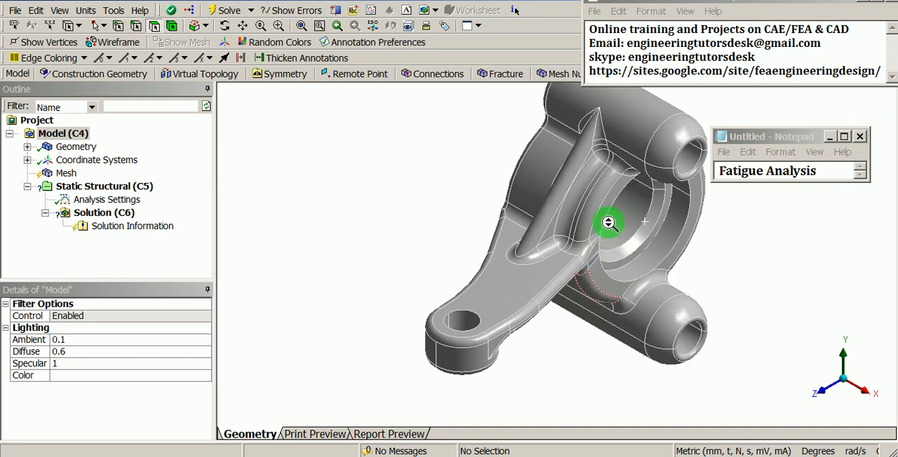
{"action": "middle_click_drag", "start_coordinate": [609, 223], "coordinate": [609, 221], "text": "shift"}
{"action": "middle_click_drag", "start_coordinate": [639, 192], "coordinate": [598, 231], "text": "ctrl"}
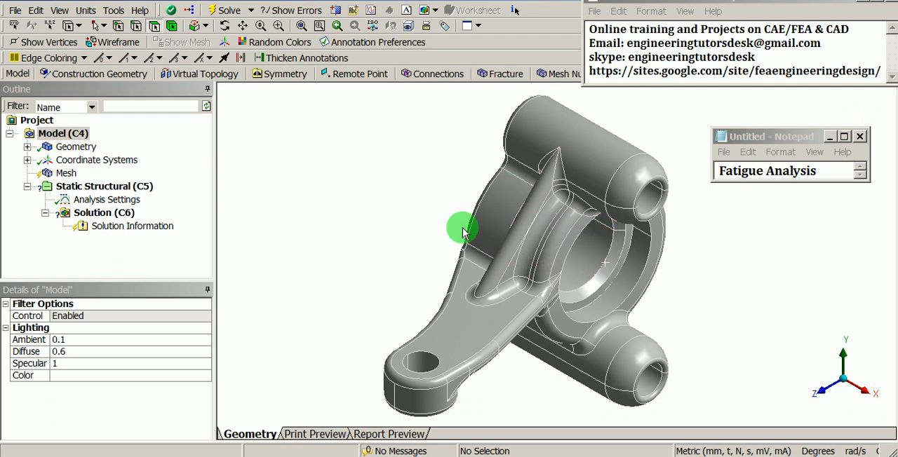
{"action": "left_click", "coordinate": [26, 147]}
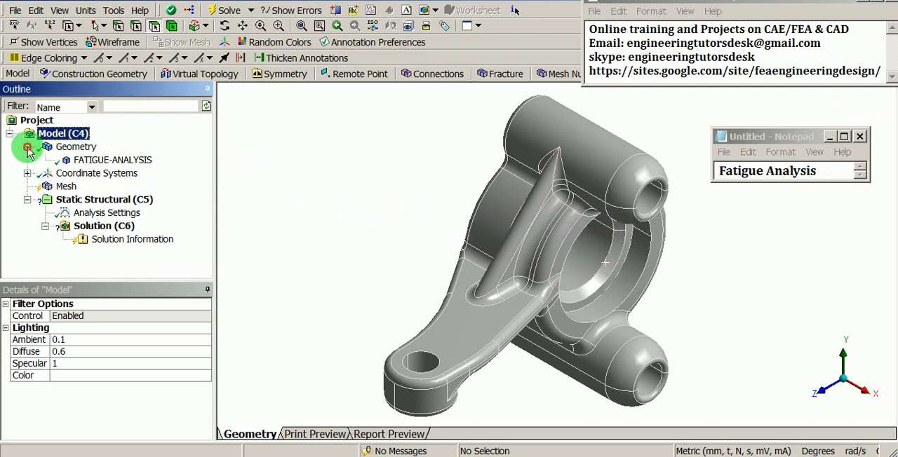
{"action": "left_click", "coordinate": [76, 160]}
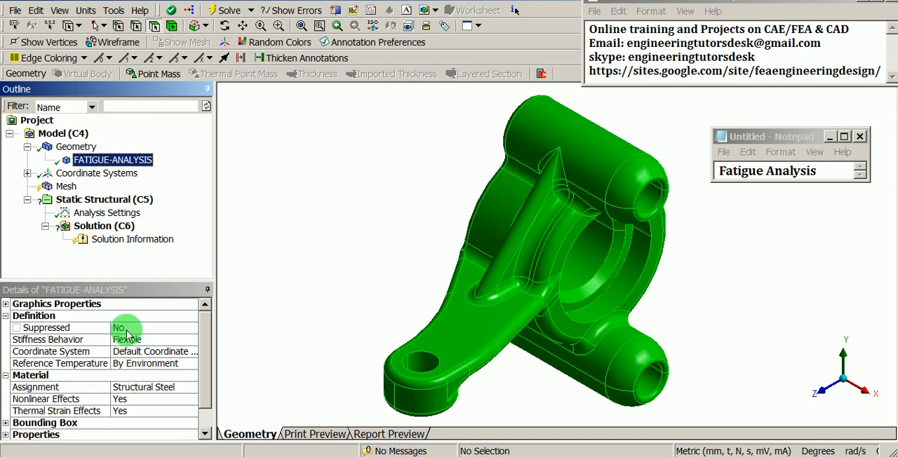
- Insert a Sizing control under Mesh and scope it to the whole solid body
{"action": "left_click", "coordinate": [68, 188]}
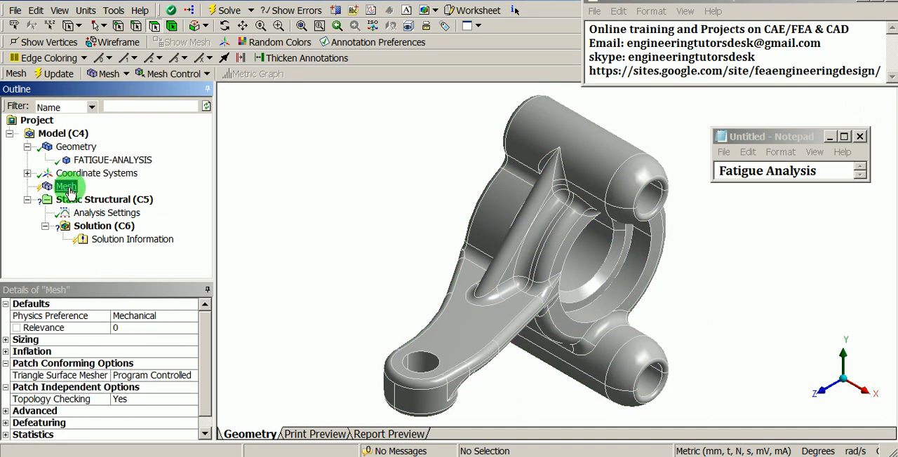
{"action": "right_click", "coordinate": [68, 189]}
{"action": "mouse_move", "coordinate": [99, 195]}
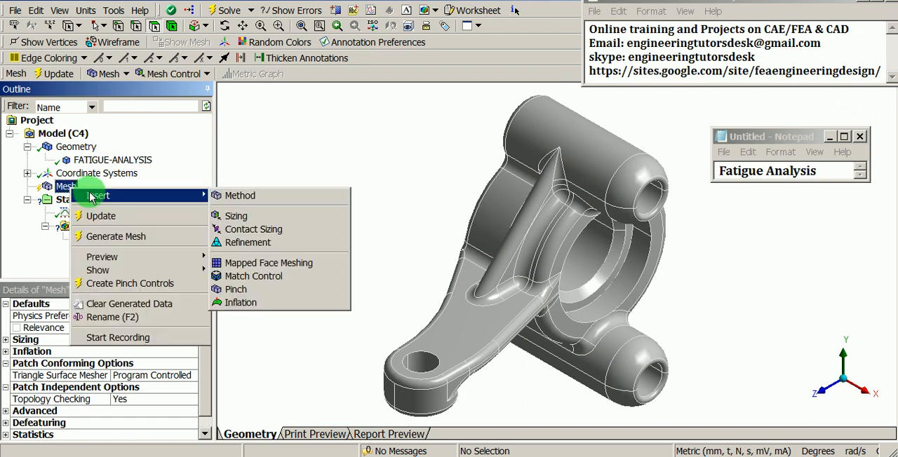
{"action": "left_click", "coordinate": [252, 218]}
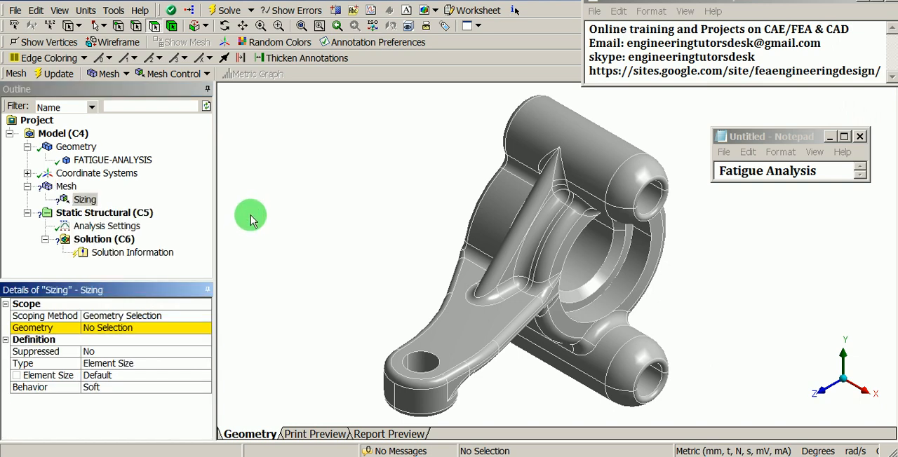
{"action": "left_click", "coordinate": [137, 328]}
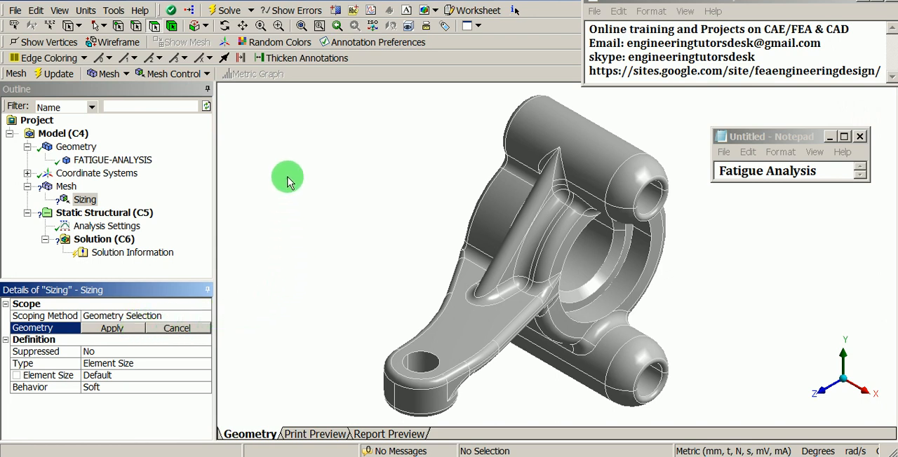
{"action": "left_click", "coordinate": [172, 26]}
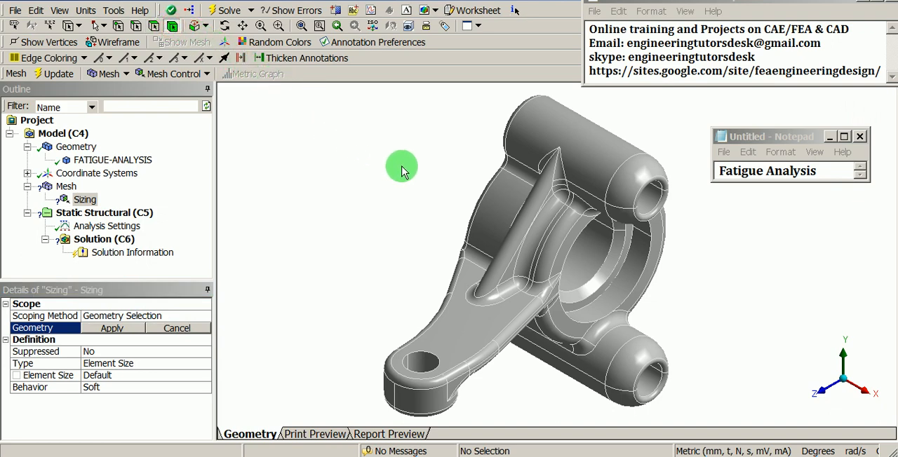
{"action": "left_click", "coordinate": [501, 207]}
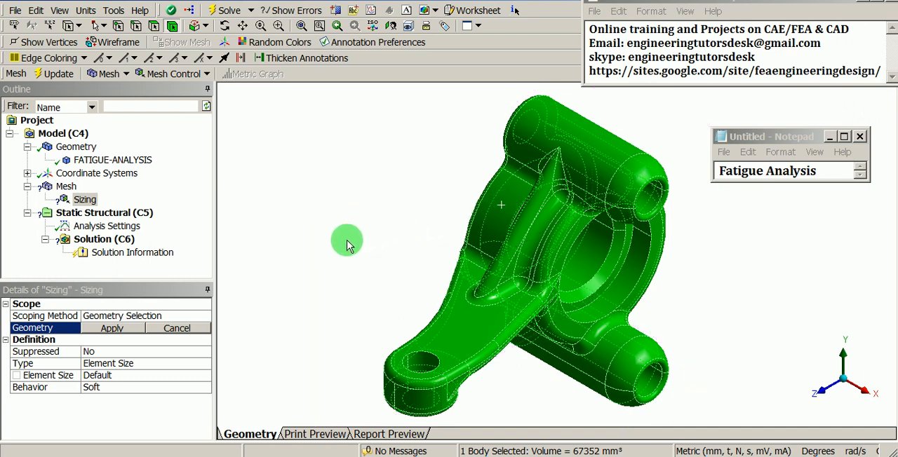
{"action": "left_click", "coordinate": [121, 328]}
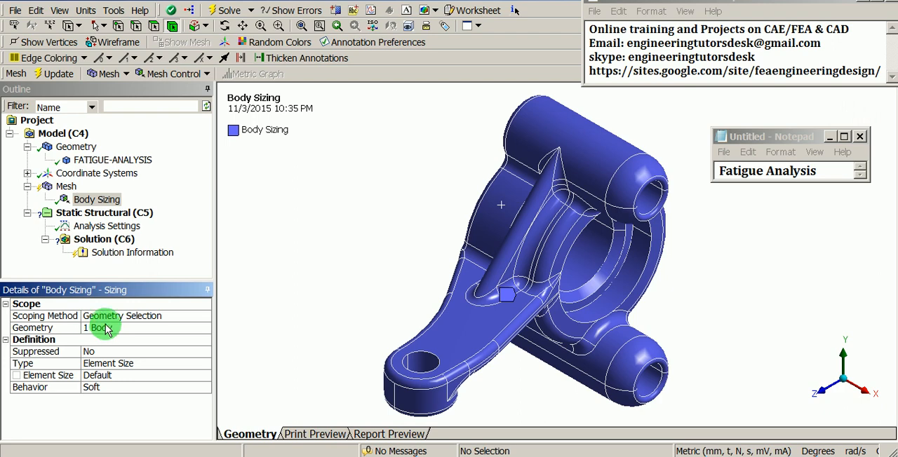
- Set the Body Sizing element size to 3 mm
{"action": "left_click", "coordinate": [68, 186]}
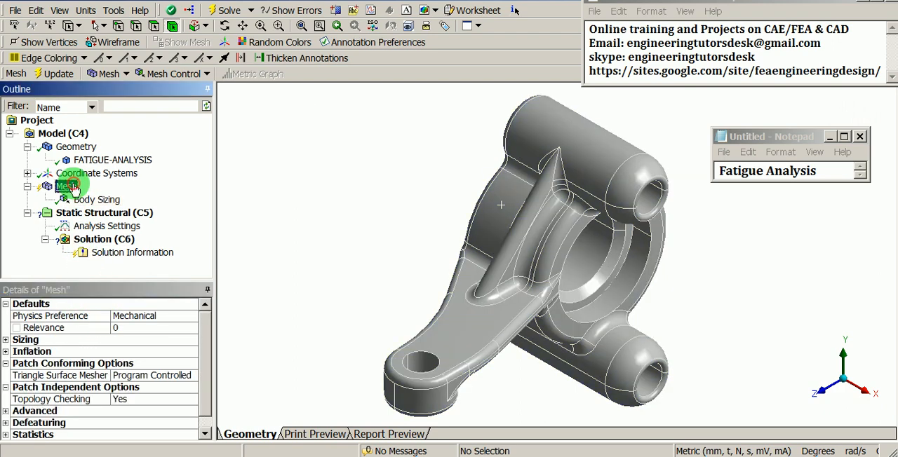
{"action": "left_click", "coordinate": [84, 199]}
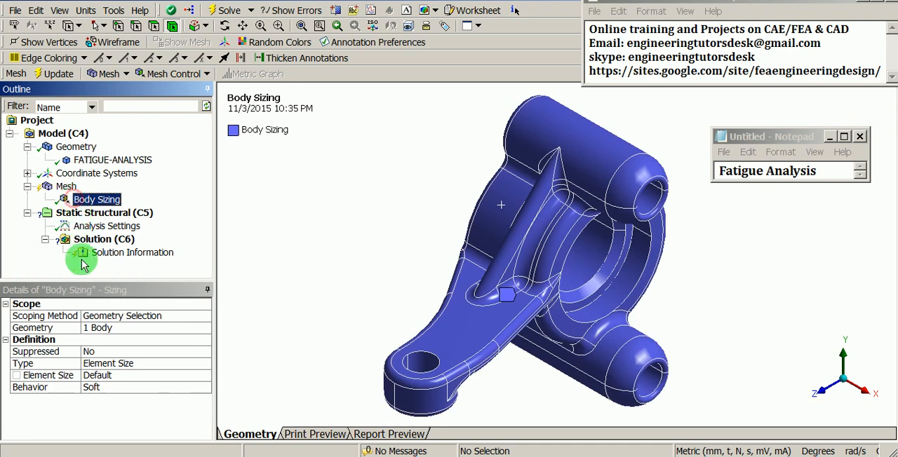
{"action": "left_click", "coordinate": [117, 369]}
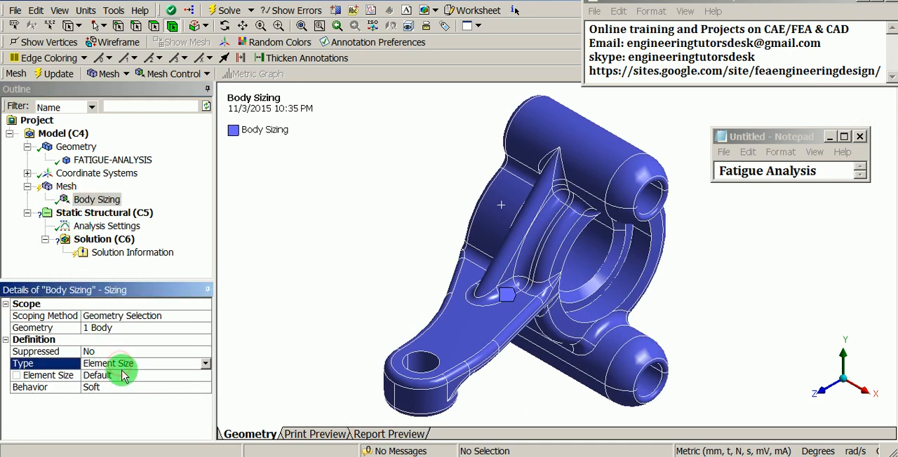
{"action": "left_click", "coordinate": [121, 375]}
{"action": "type", "text": "3"}
{"action": "key", "text": "Return"}
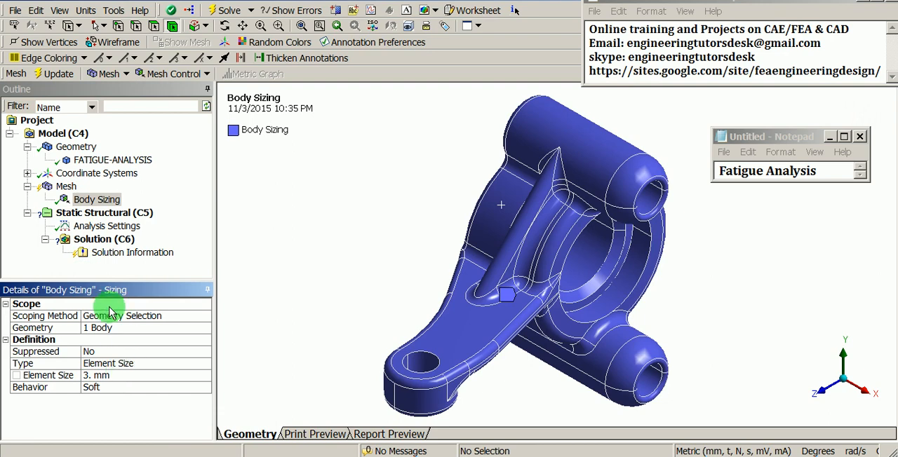
- Generate the part's mesh and display its node and element statistics
{"action": "right_click", "coordinate": [65, 187]}
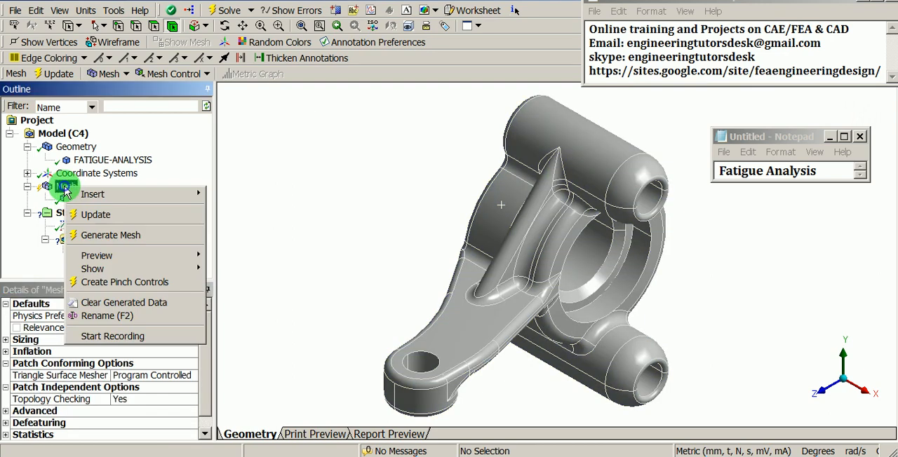
{"action": "left_click", "coordinate": [143, 239]}
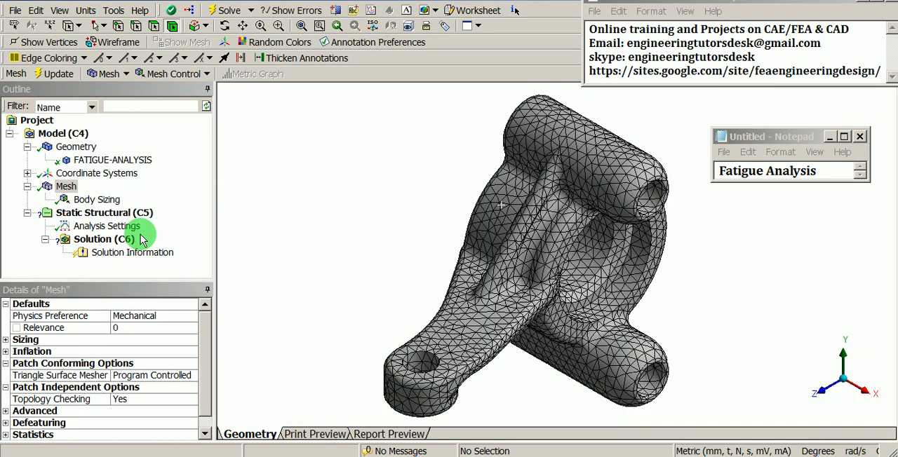
{"action": "middle_click_drag", "start_coordinate": [528, 234], "coordinate": [640, 195]}
{"action": "middle_click_drag", "start_coordinate": [616, 239], "coordinate": [617, 260]}
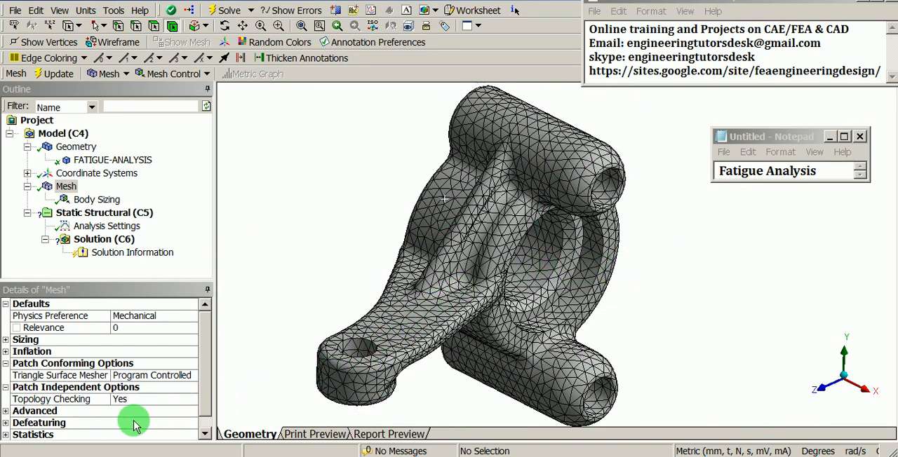
{"action": "left_click", "coordinate": [5, 435]}
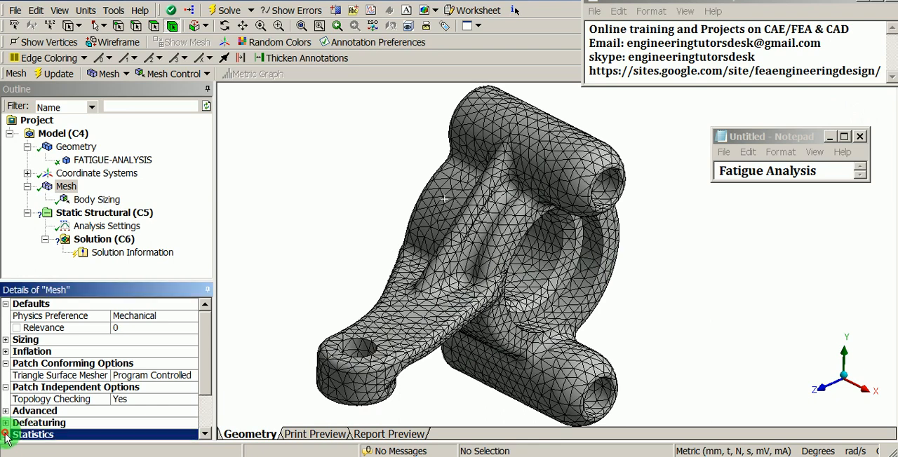
{"action": "left_click_drag", "start_coordinate": [203, 361], "coordinate": [207, 398]}
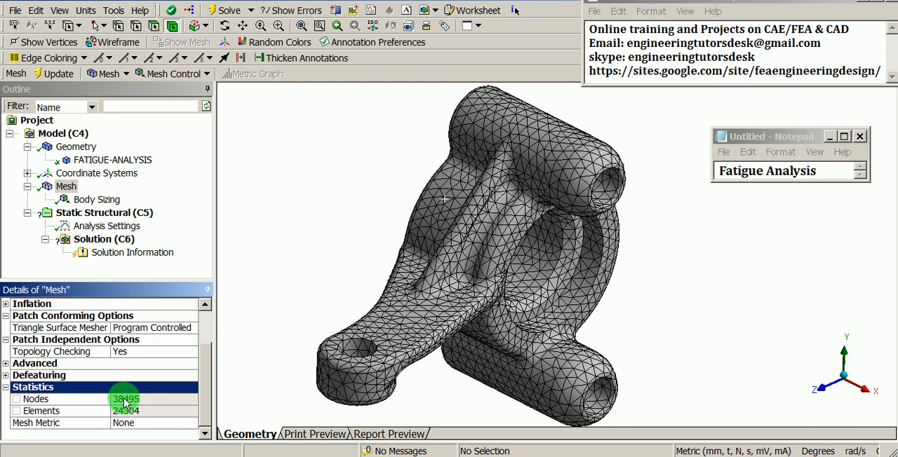
- Insert a Fixed Support under Static Structural and scope it to the four inner faces of the two cylindrical bosses' bores
{"action": "right_click", "coordinate": [121, 218]}
{"action": "mouse_move", "coordinate": [131, 220]}
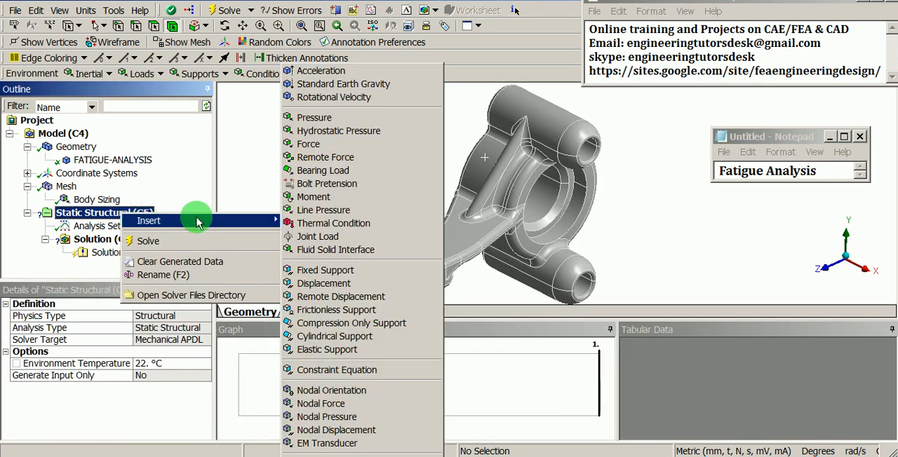
{"action": "left_click", "coordinate": [299, 274]}
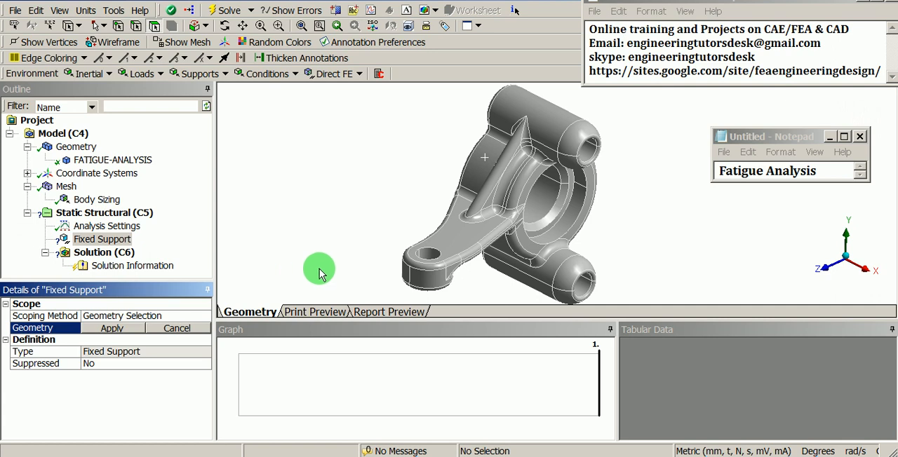
{"action": "middle_click_drag", "start_coordinate": [570, 217], "coordinate": [535, 196], "text": "ctrl"}
{"action": "left_click", "coordinate": [443, 133]}
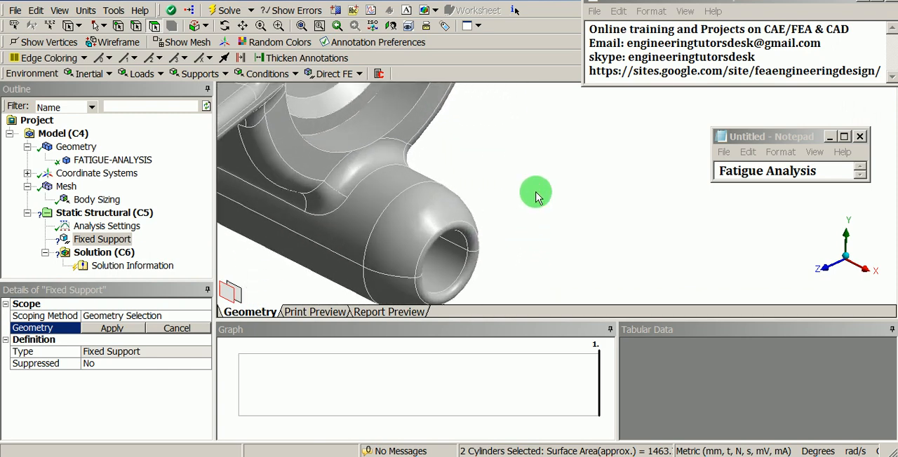
{"action": "left_click", "coordinate": [456, 247], "text": "ctrl"}
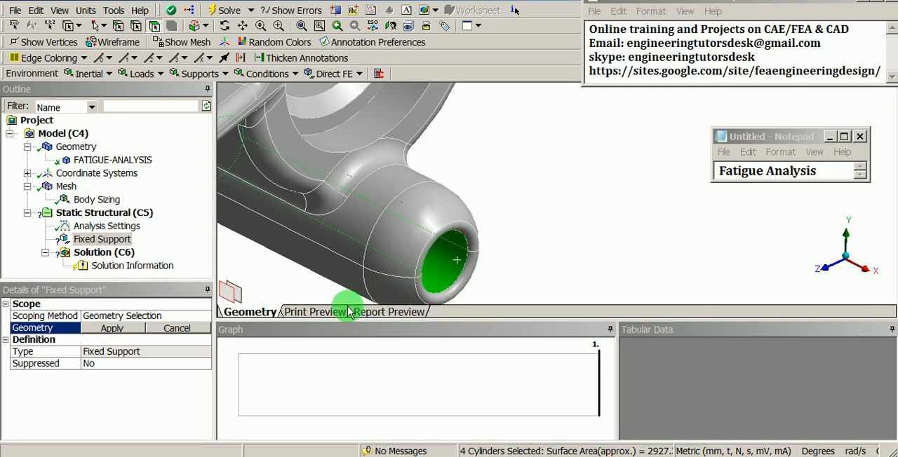
{"action": "left_click", "coordinate": [139, 328]}
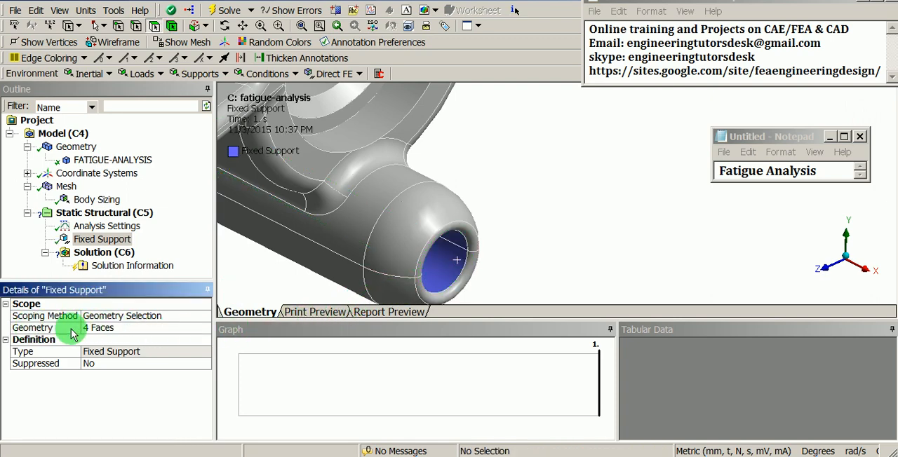
{"action": "scroll", "coordinate": [472, 154], "scroll_direction": "down", "scroll_amount": 5}
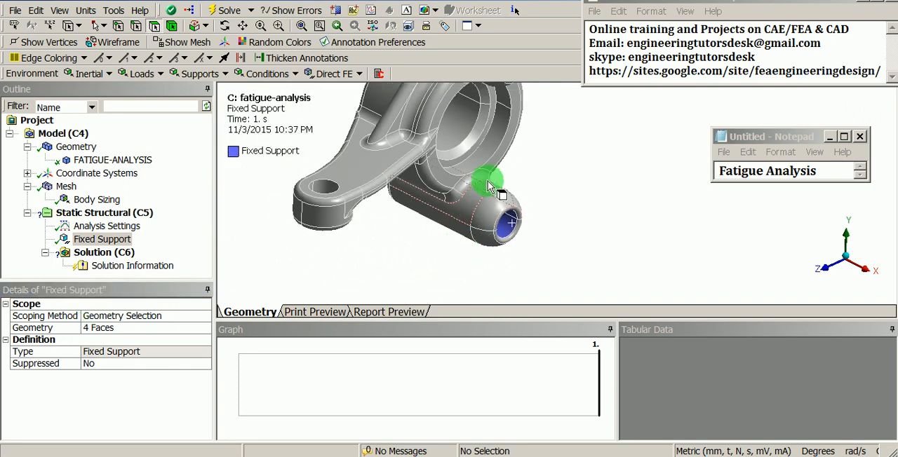
{"action": "scroll", "coordinate": [497, 194], "scroll_direction": "down", "scroll_amount": 2}
{"action": "scroll", "coordinate": [499, 188], "scroll_direction": "down", "scroll_amount": 3}
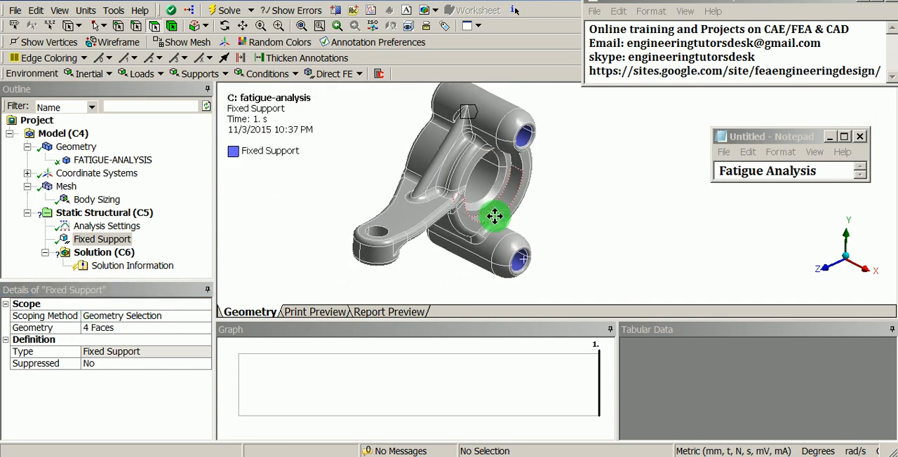
{"action": "scroll", "coordinate": [499, 228], "scroll_direction": "up", "scroll_amount": 1}
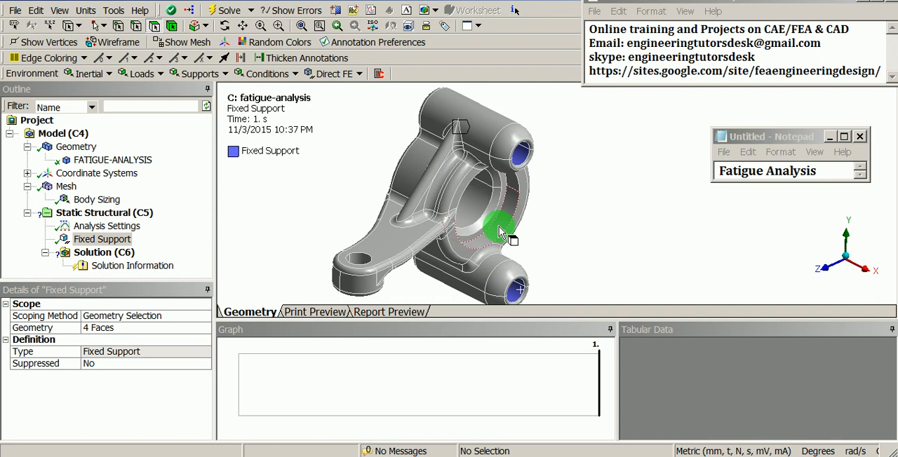
- Insert a Force under Static Structural and scope it to the two inner faces of the hole at the arm's end
{"action": "left_click", "coordinate": [133, 215]}
{"action": "right_click", "coordinate": [133, 215]}
{"action": "mouse_move", "coordinate": [162, 220]}
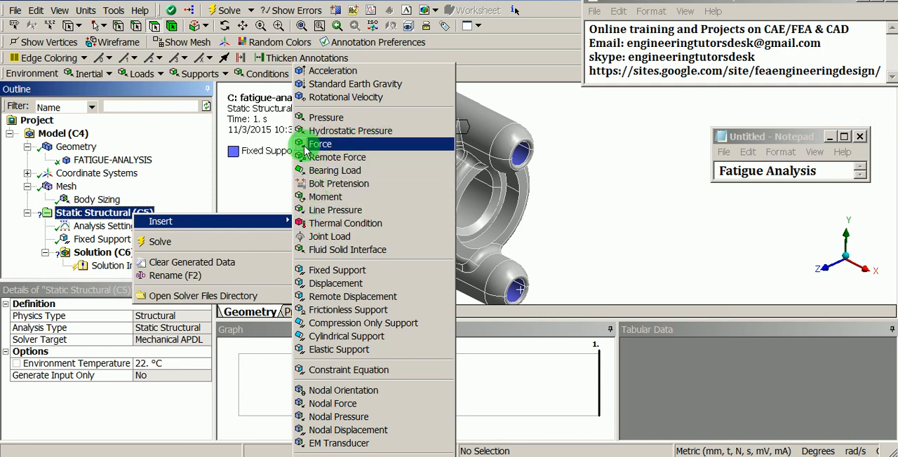
{"action": "left_click", "coordinate": [335, 145]}
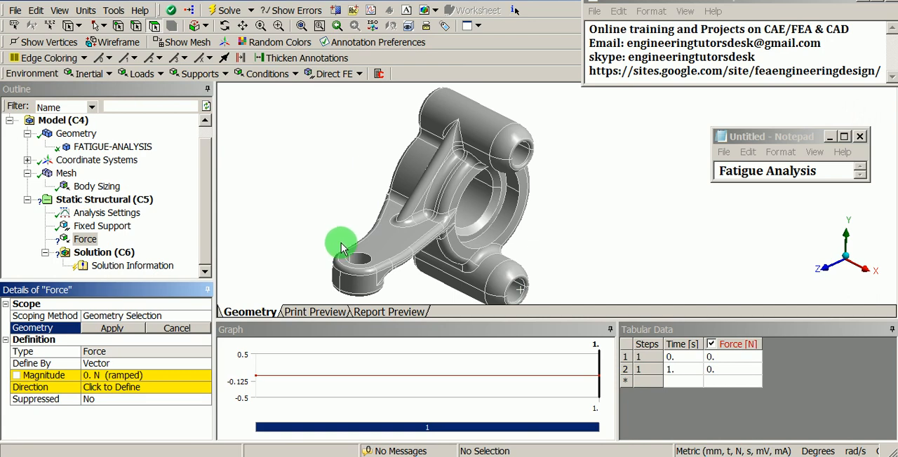
{"action": "middle_click_drag", "start_coordinate": [341, 244], "coordinate": [348, 192], "text": "ctrl"}
{"action": "middle_click_drag", "start_coordinate": [347, 254], "coordinate": [348, 183], "text": "shift"}
{"action": "middle_click_drag", "start_coordinate": [290, 193], "coordinate": [422, 179], "text": "ctrl"}
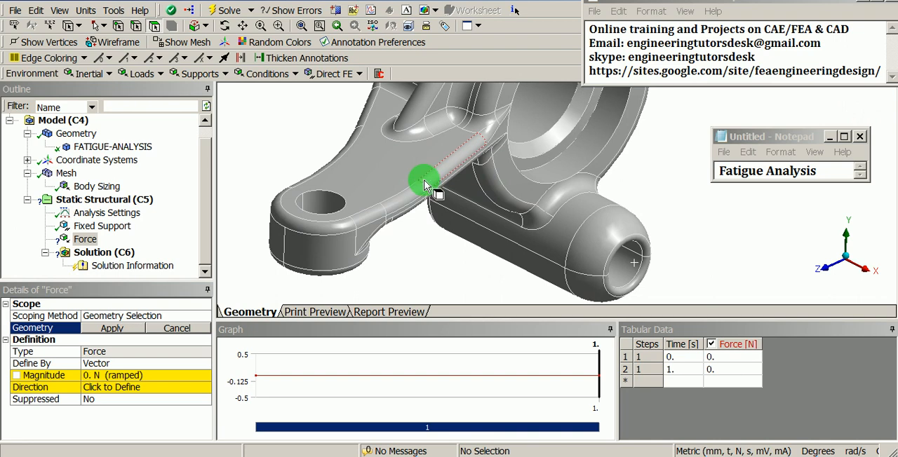
{"action": "left_click", "coordinate": [154, 27]}
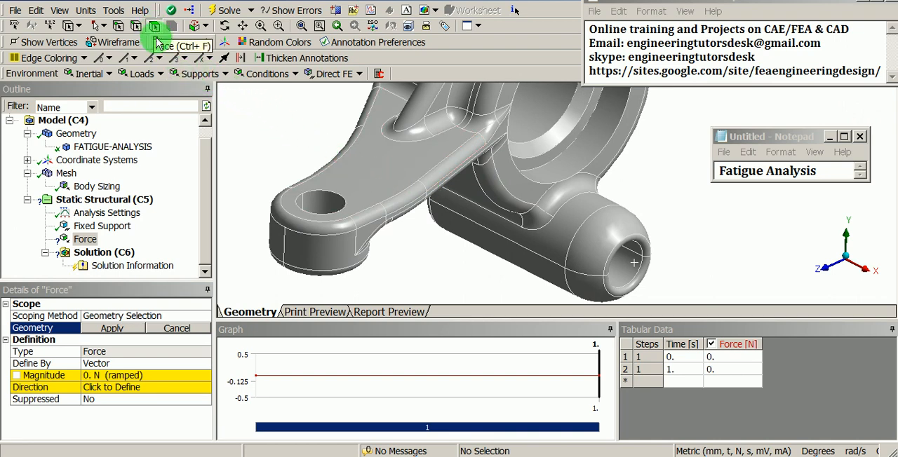
{"action": "left_click", "coordinate": [301, 206]}
{"action": "left_click", "coordinate": [314, 203], "text": "ctrl"}
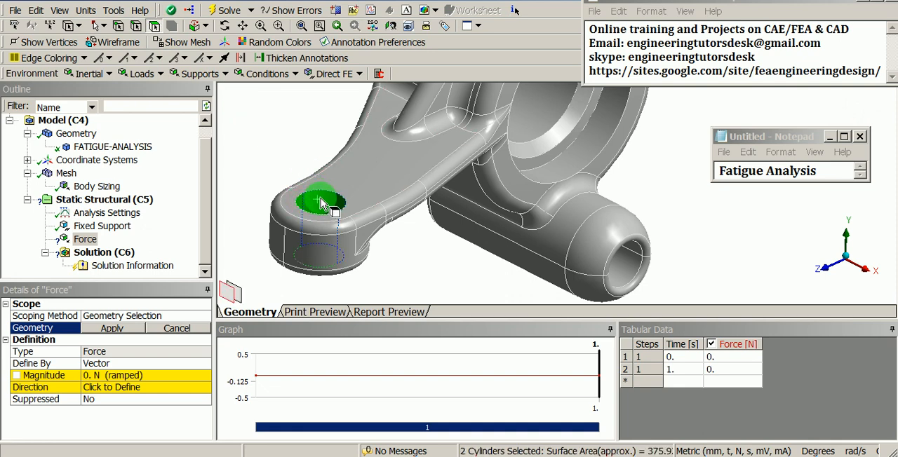
{"action": "scroll", "coordinate": [327, 202], "scroll_direction": "down", "scroll_amount": 3}
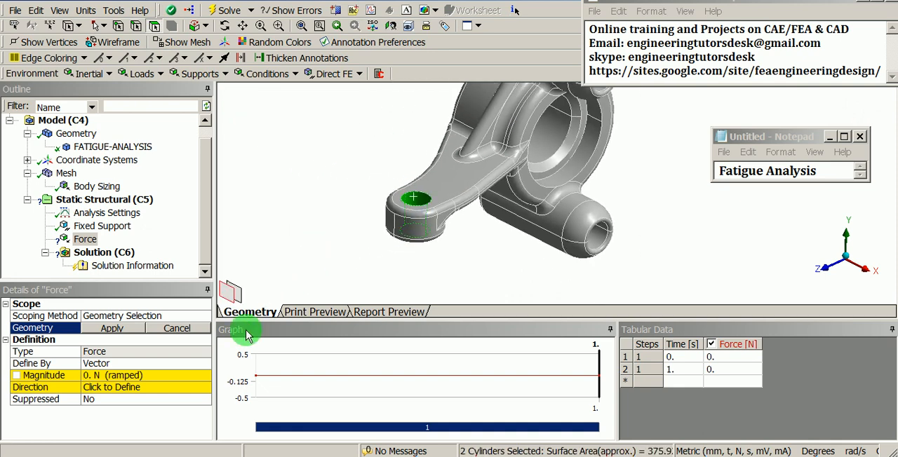
{"action": "left_click", "coordinate": [124, 334]}
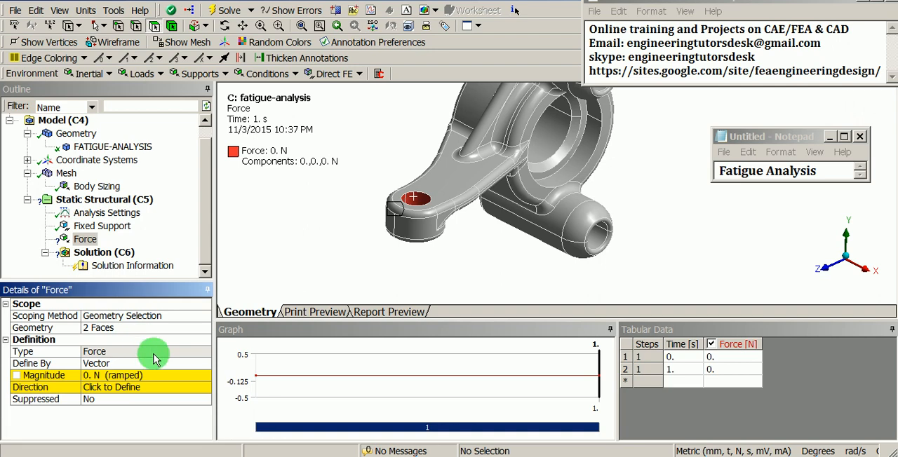
- Define the force by Components and set its Y Component to -200 N
{"action": "left_click", "coordinate": [199, 368]}
{"action": "left_click", "coordinate": [201, 365]}
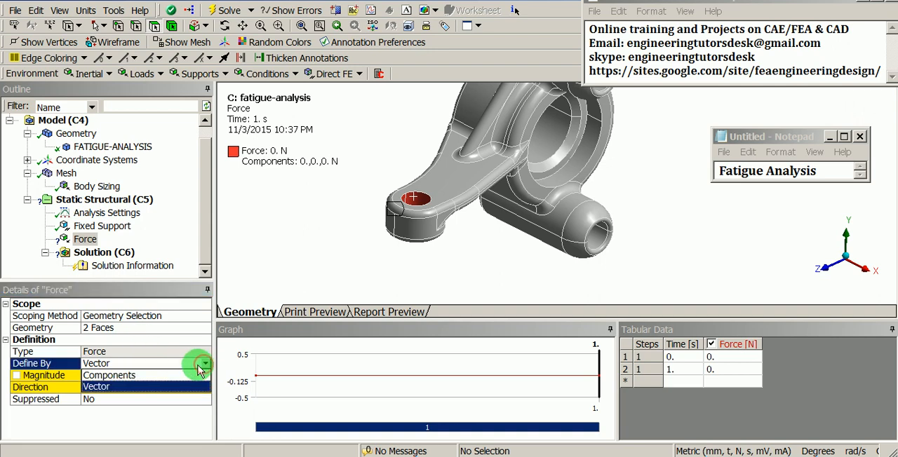
{"action": "left_click", "coordinate": [187, 376]}
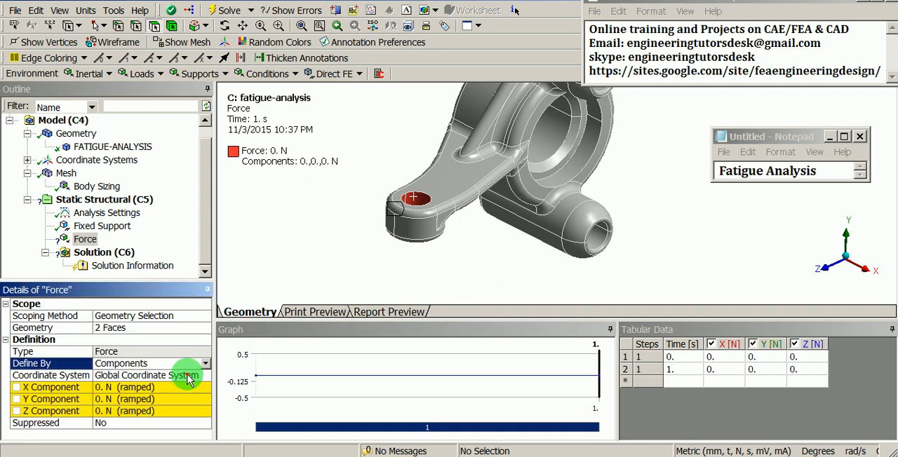
{"action": "left_click", "coordinate": [140, 399]}
{"action": "type", "text": "-200"}
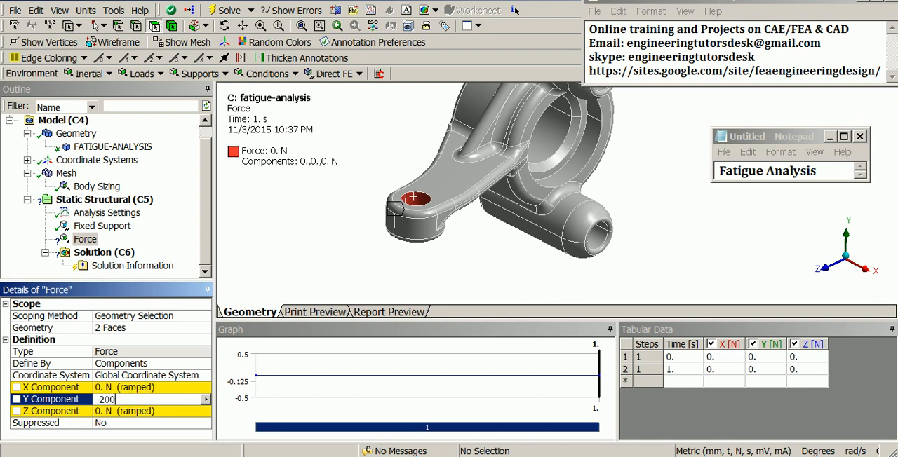
{"action": "key", "text": "Return"}
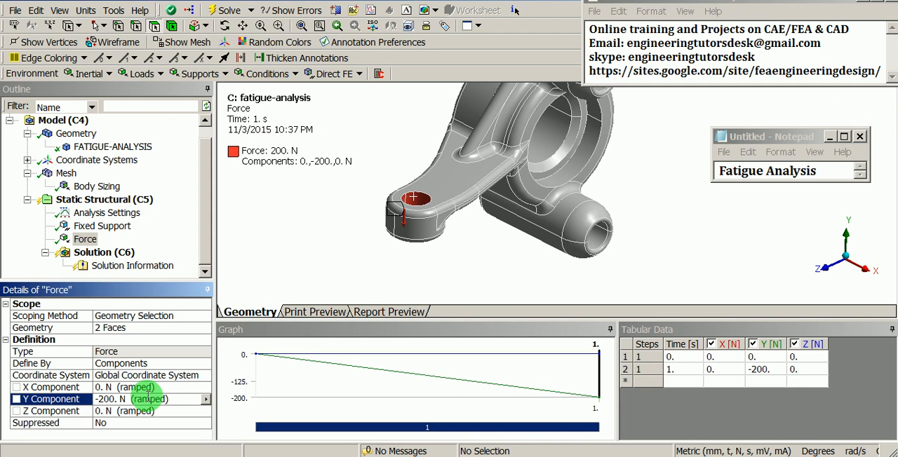
- Solve the static structural analysis and collapse the Tabular Data pane
{"action": "left_click", "coordinate": [107, 254]}
{"action": "right_click", "coordinate": [116, 254]}
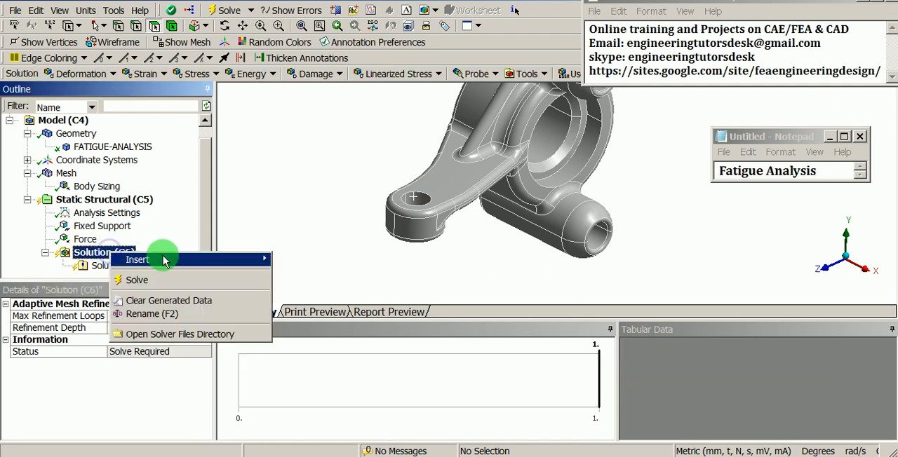
{"action": "left_click", "coordinate": [168, 280]}
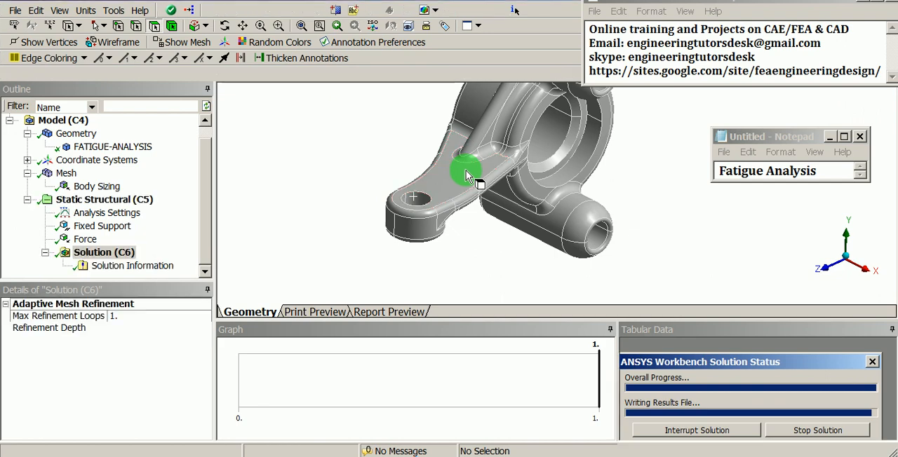
{"action": "middle_click_drag", "start_coordinate": [468, 175], "coordinate": [427, 221]}
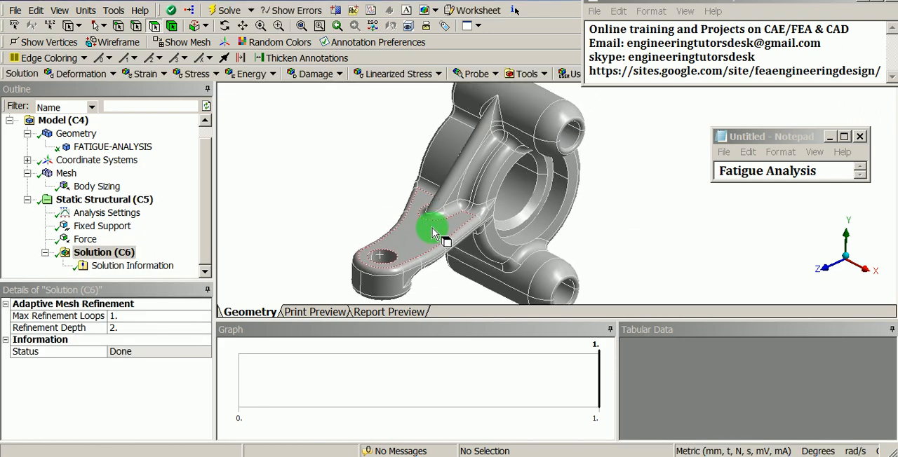
{"action": "left_click", "coordinate": [891, 330]}
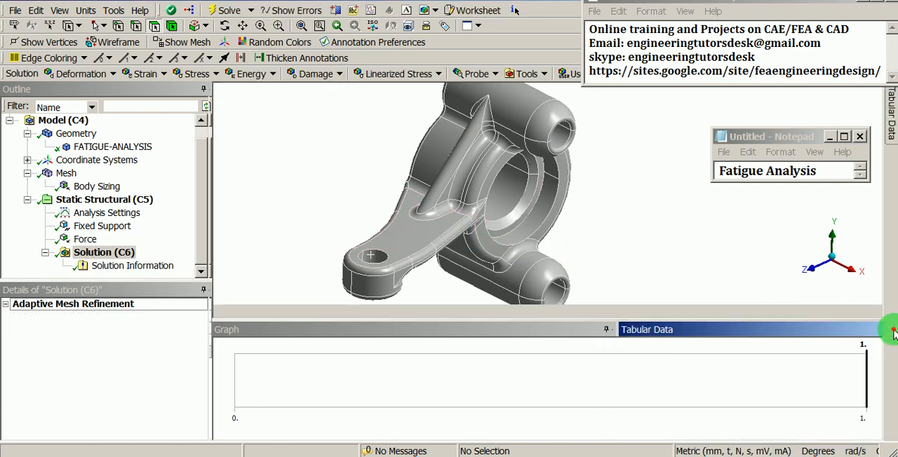
- Insert and evaluate an Equivalent (von-Mises) stress result, and inspect the contour where the rib meets the arm
{"action": "left_click", "coordinate": [118, 252]}
{"action": "right_click", "coordinate": [116, 253]}
{"action": "mouse_move", "coordinate": [139, 263]}
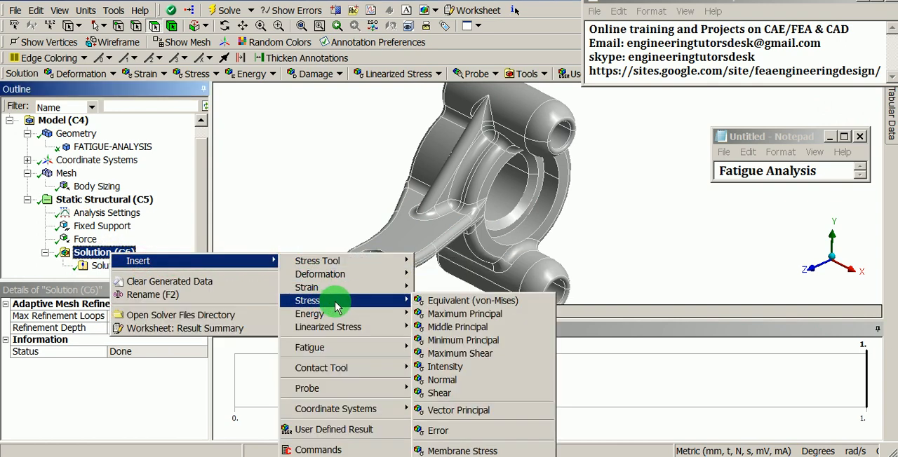
{"action": "left_click", "coordinate": [440, 306]}
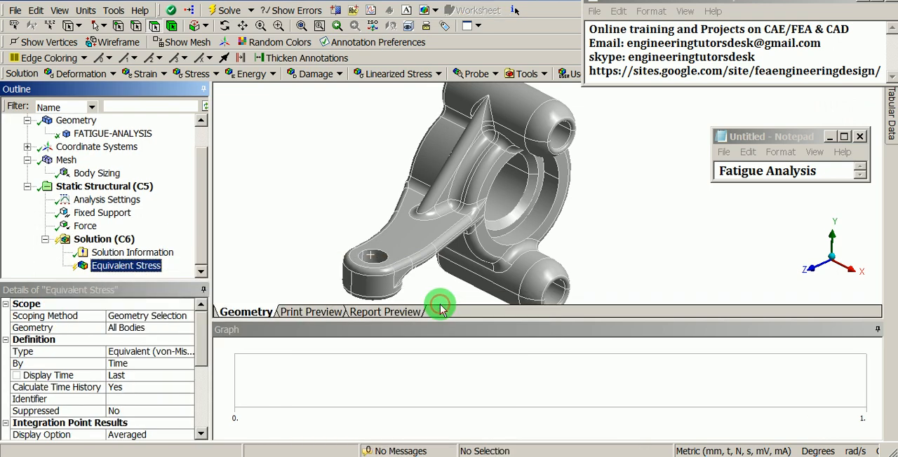
{"action": "right_click", "coordinate": [118, 269]}
{"action": "left_click", "coordinate": [172, 290]}
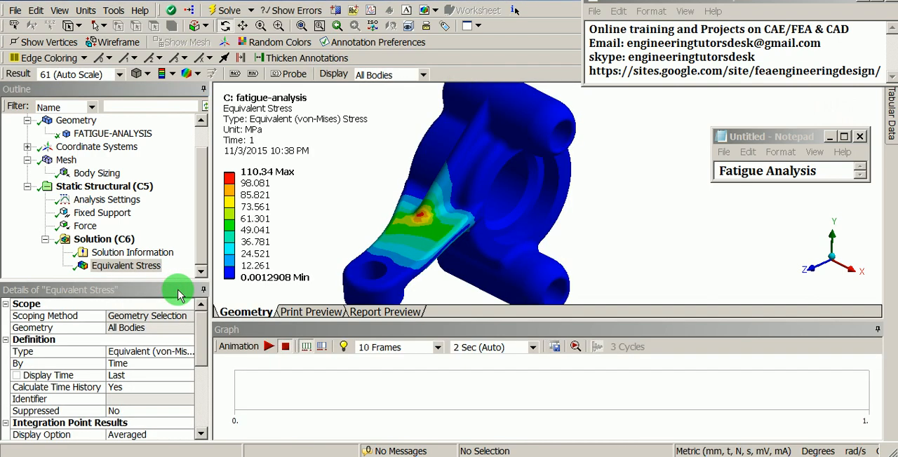
{"action": "scroll", "coordinate": [437, 156], "scroll_direction": "up", "scroll_amount": 5}
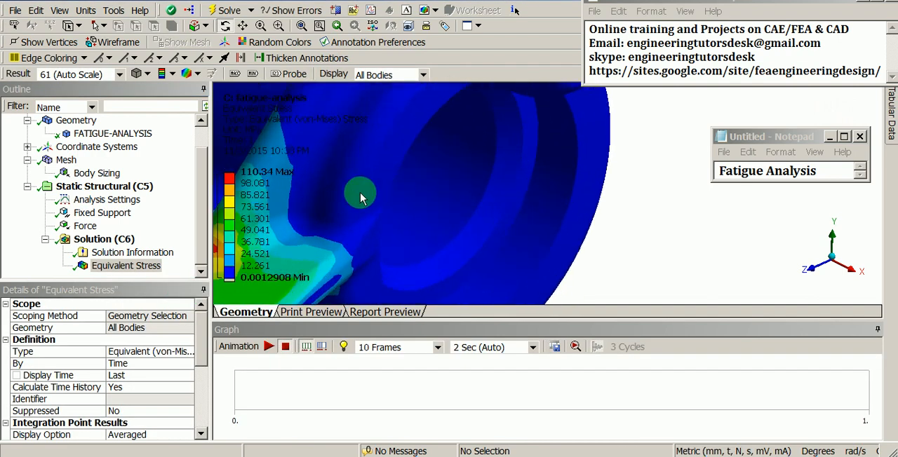
{"action": "middle_click_drag", "start_coordinate": [360, 198], "coordinate": [537, 159], "text": "ctrl"}
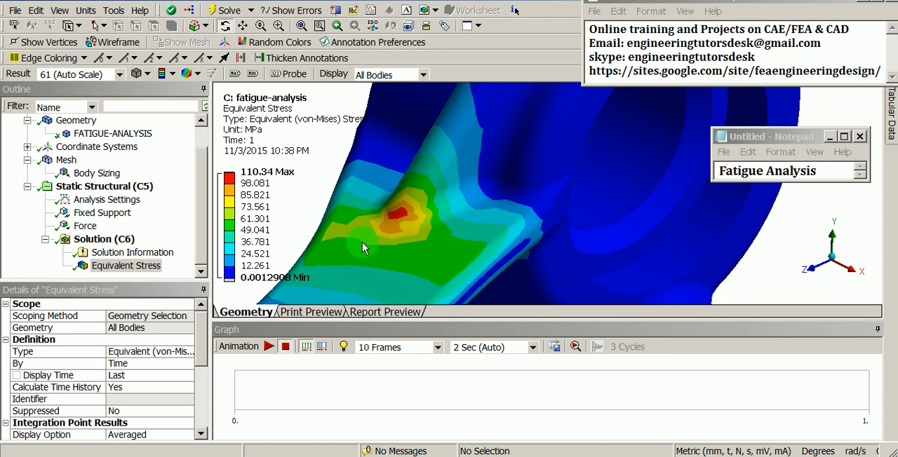
{"action": "middle_click_drag", "start_coordinate": [361, 246], "coordinate": [425, 261], "text": "shift"}
{"action": "mouse_move", "coordinate": [505, 244]}
{"action": "middle_mouse_down"}
{"action": "mouse_move", "coordinate": [467, 243]}
{"action": "mouse_move", "coordinate": [487, 215]}
{"action": "mouse_move", "coordinate": [496, 233]}
{"action": "middle_mouse_up"}
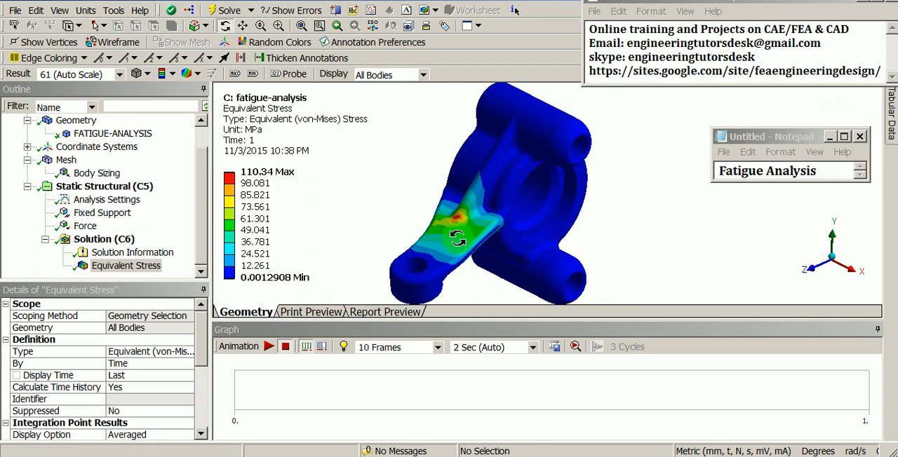
- Insert a Fatigue Tool under the Solution branch of the static structural analysis
{"action": "left_click", "coordinate": [114, 241]}
{"action": "right_click", "coordinate": [114, 242]}
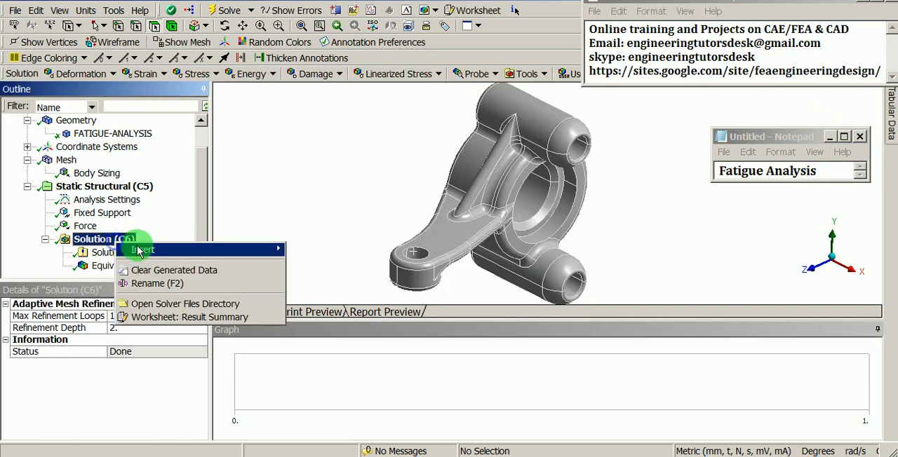
{"action": "mouse_move", "coordinate": [181, 252]}
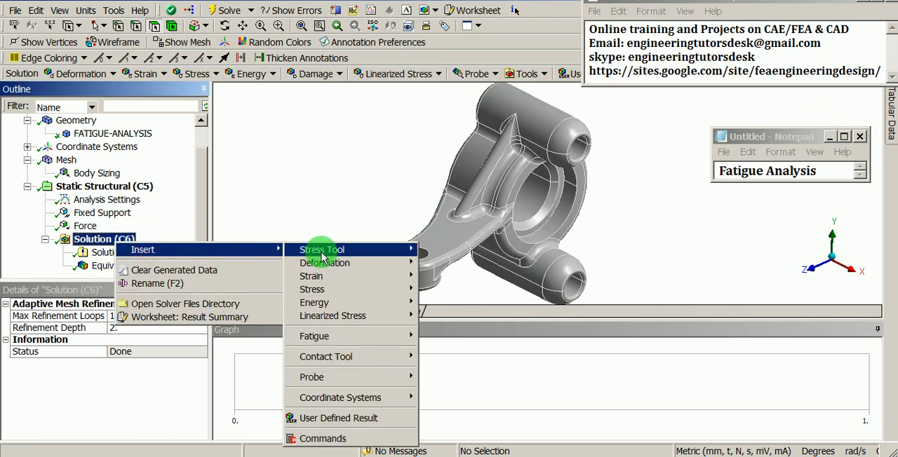
{"action": "mouse_move", "coordinate": [327, 339]}
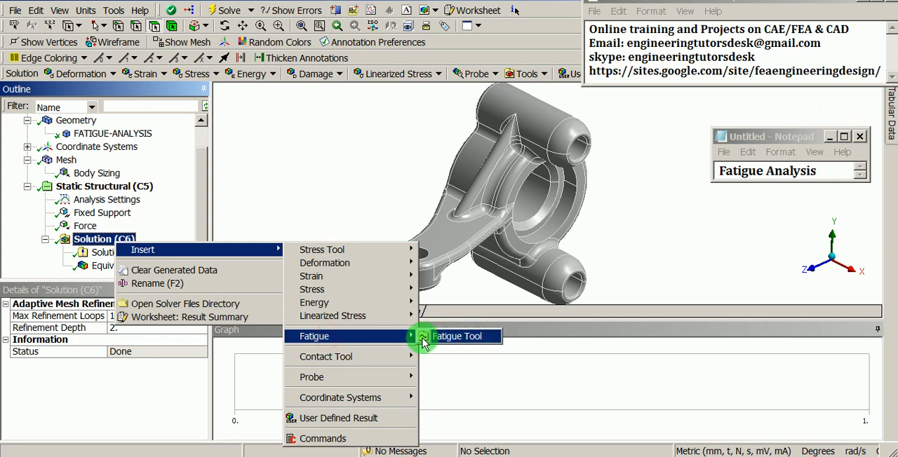
{"action": "left_click", "coordinate": [460, 338]}
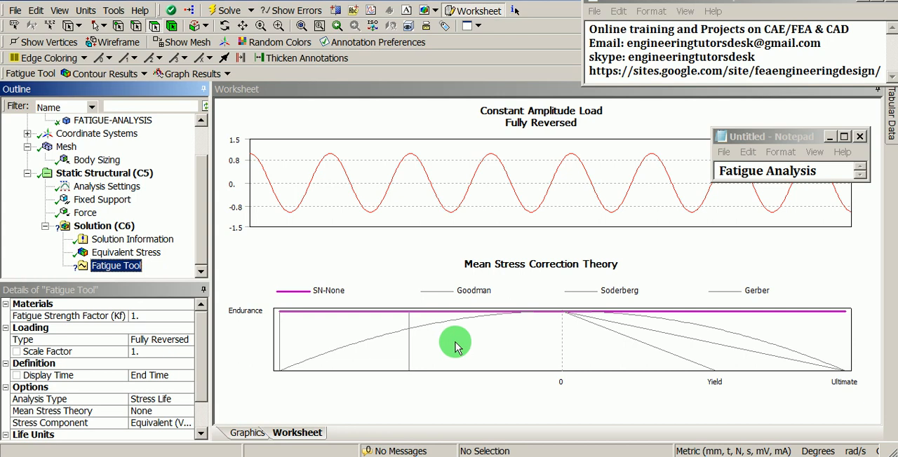
- Float the Fatigue Tool details over the Outline and enlarge them so all settings down to Life Units show
{"action": "left_click_drag", "start_coordinate": [150, 293], "coordinate": [186, 183]}
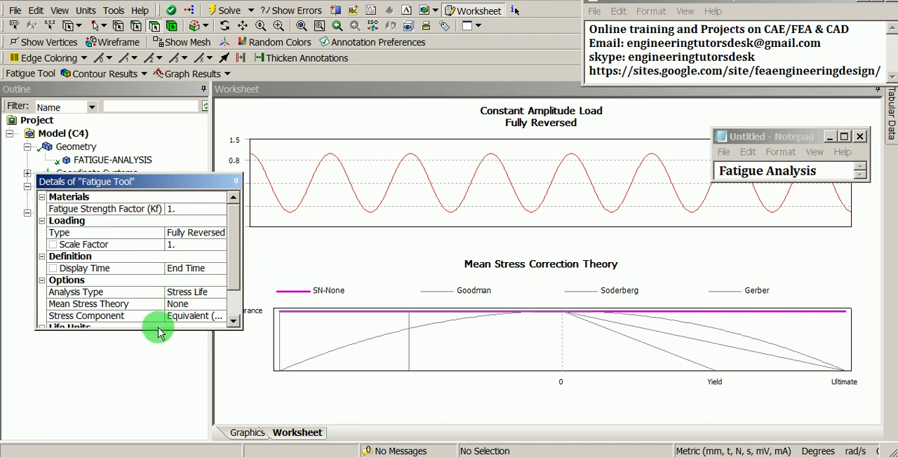
{"action": "left_click_drag", "start_coordinate": [158, 329], "coordinate": [168, 365]}
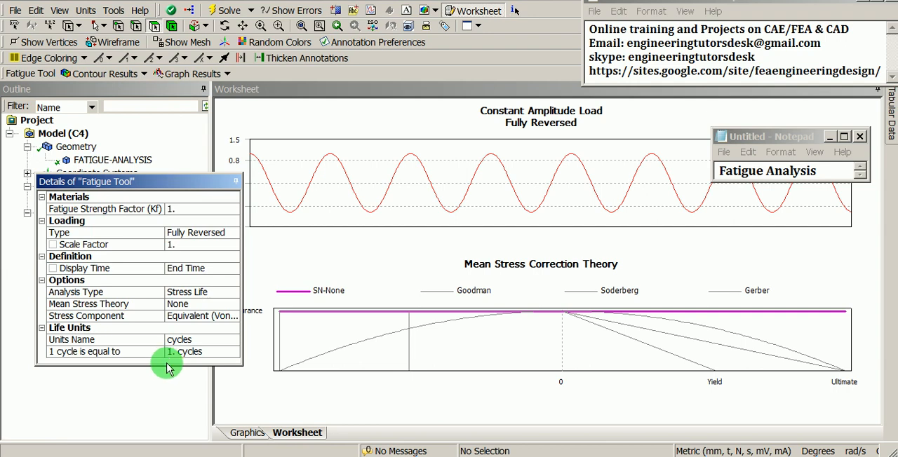
{"action": "left_click", "coordinate": [139, 215]}
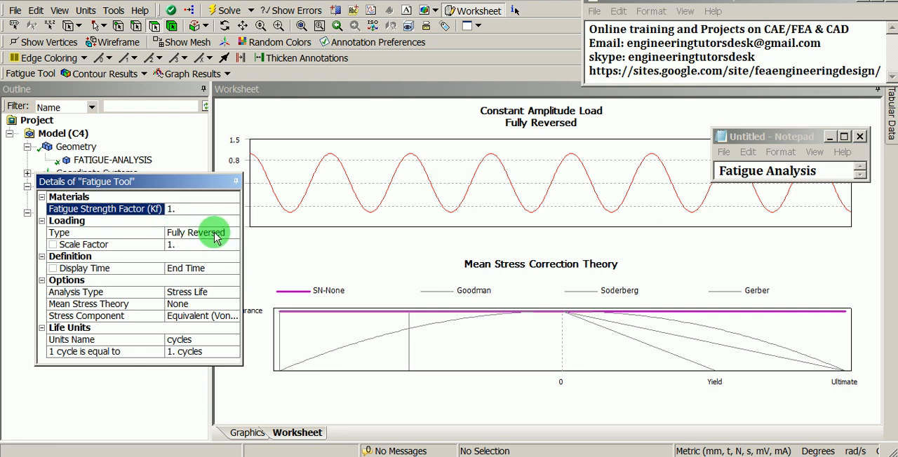
{"action": "left_click_drag", "start_coordinate": [196, 182], "coordinate": [185, 209]}
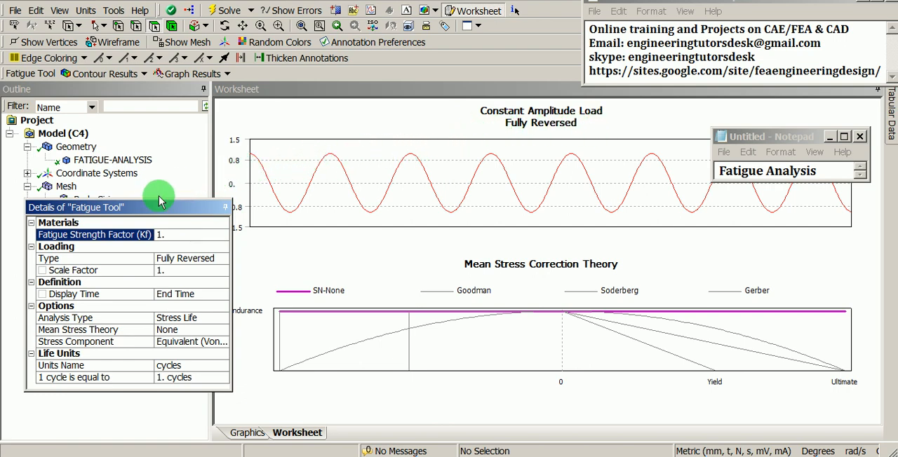
{"action": "left_click_drag", "start_coordinate": [159, 202], "coordinate": [123, 260]}
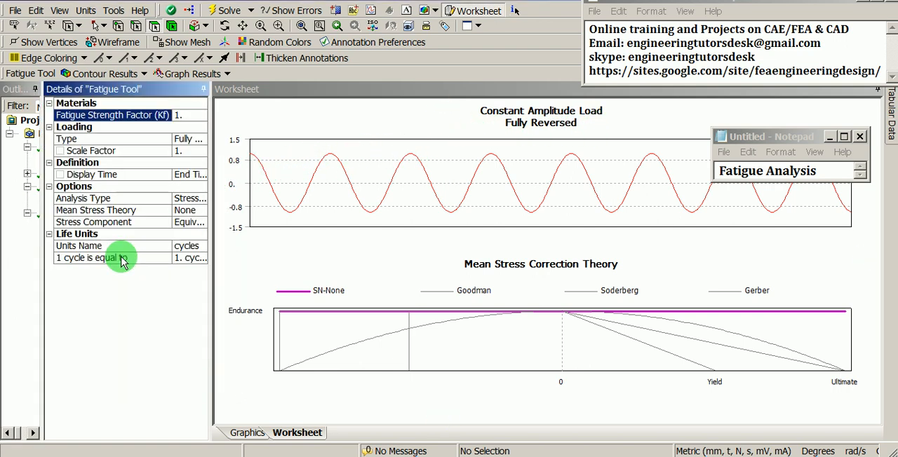
{"action": "double_click", "coordinate": [126, 89]}
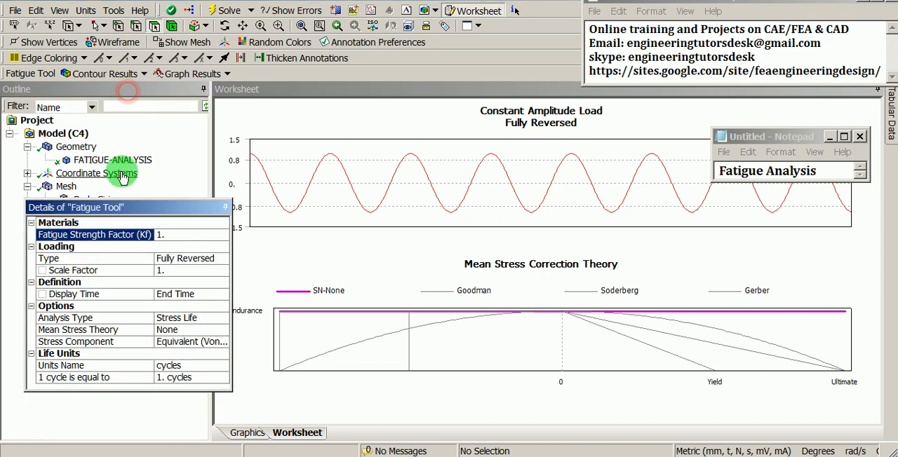
{"action": "left_click_drag", "start_coordinate": [120, 203], "coordinate": [112, 257]}
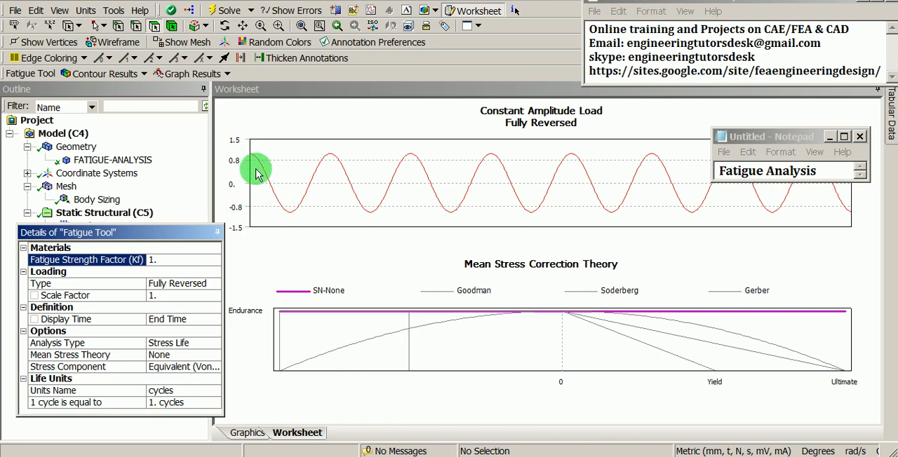
- Try the Zero-Based loading type for the Fatigue Tool and set it back to Fully Reversed
{"action": "left_click", "coordinate": [215, 286]}
{"action": "left_click", "coordinate": [214, 285]}
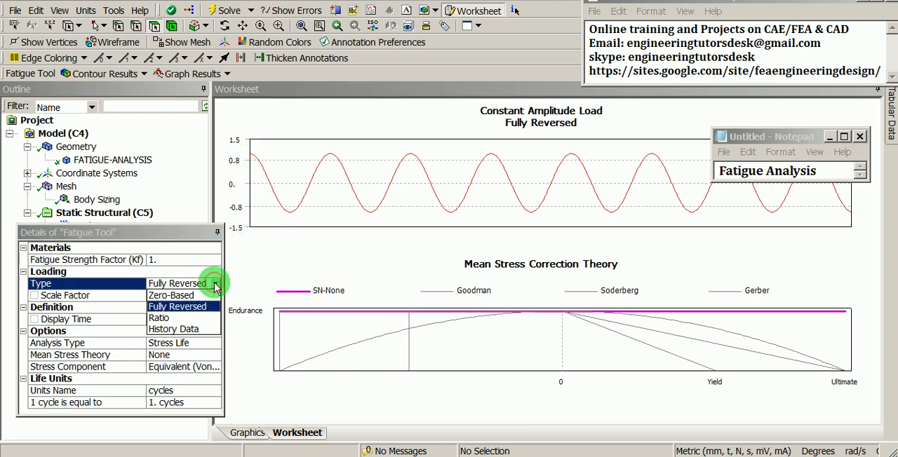
{"action": "left_click", "coordinate": [208, 297]}
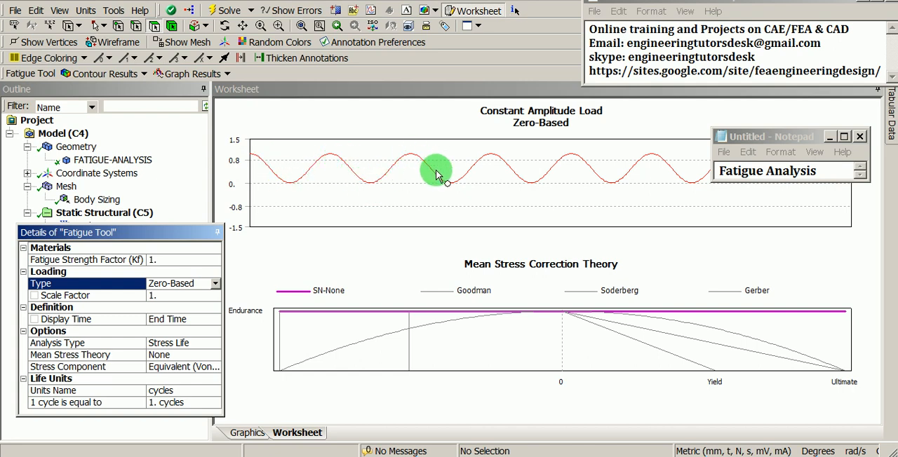
{"action": "left_click", "coordinate": [217, 284]}
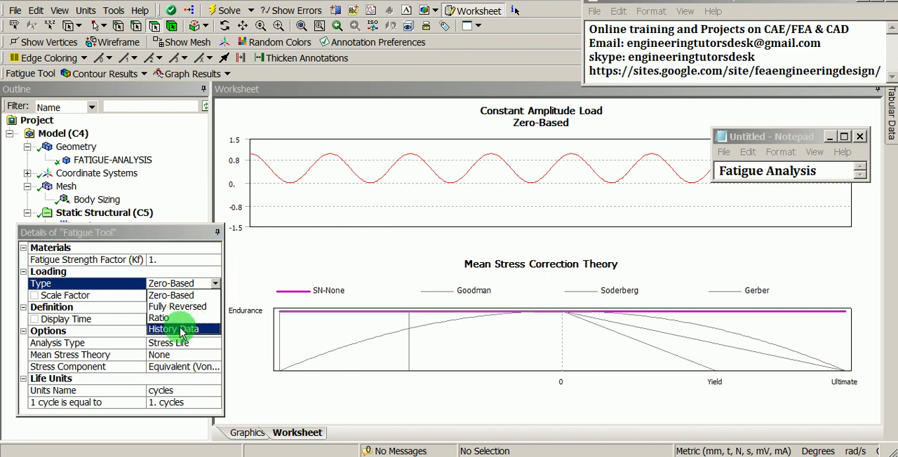
{"action": "left_click", "coordinate": [181, 295]}
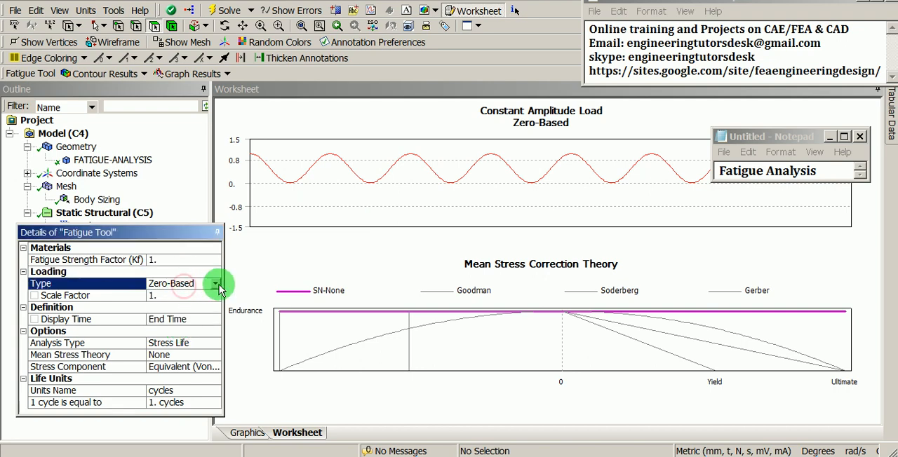
{"action": "left_click", "coordinate": [215, 284]}
{"action": "left_click", "coordinate": [209, 306]}
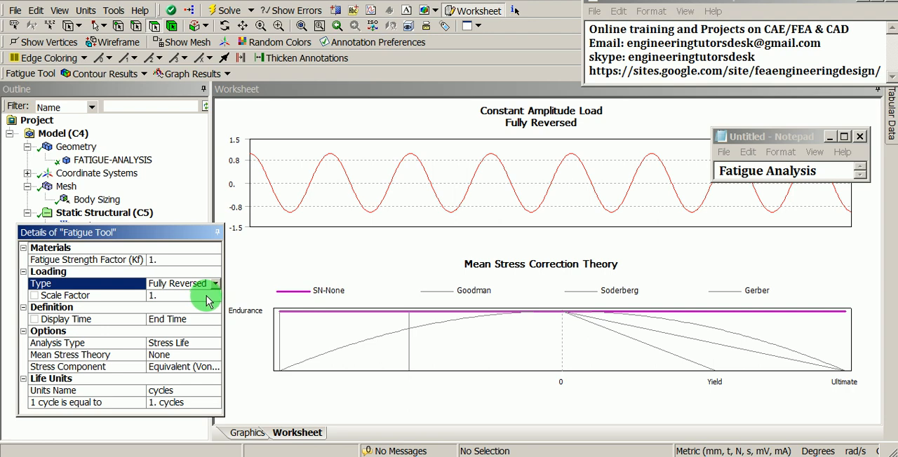
- Choose Stress Life as the fatigue analysis type and set the mean stress theory to Goodman
{"action": "left_click", "coordinate": [208, 343]}
{"action": "left_click", "coordinate": [214, 344]}
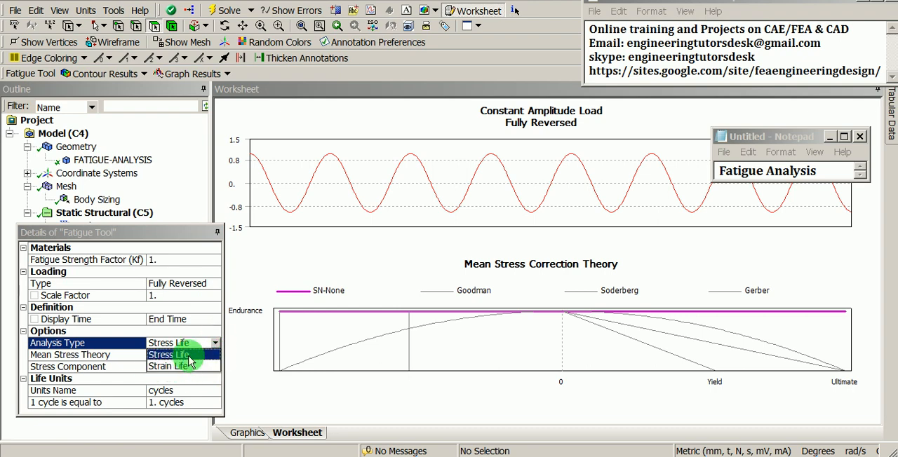
{"action": "left_click", "coordinate": [188, 355]}
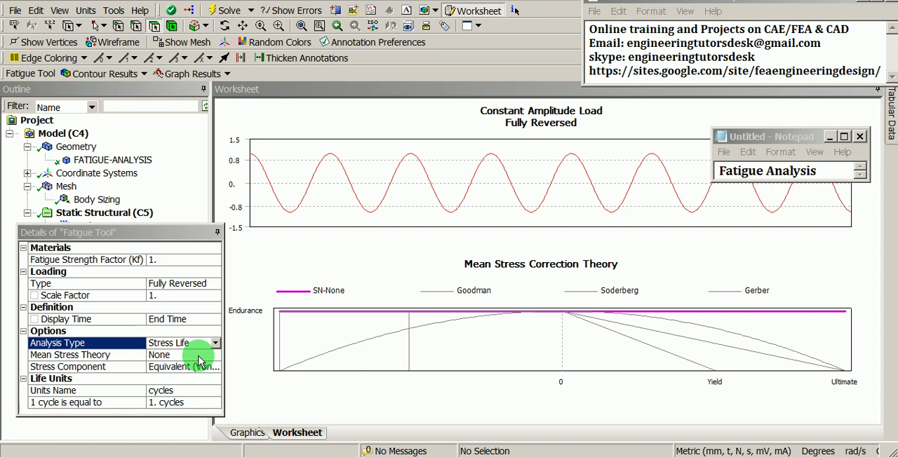
{"action": "left_click", "coordinate": [199, 355]}
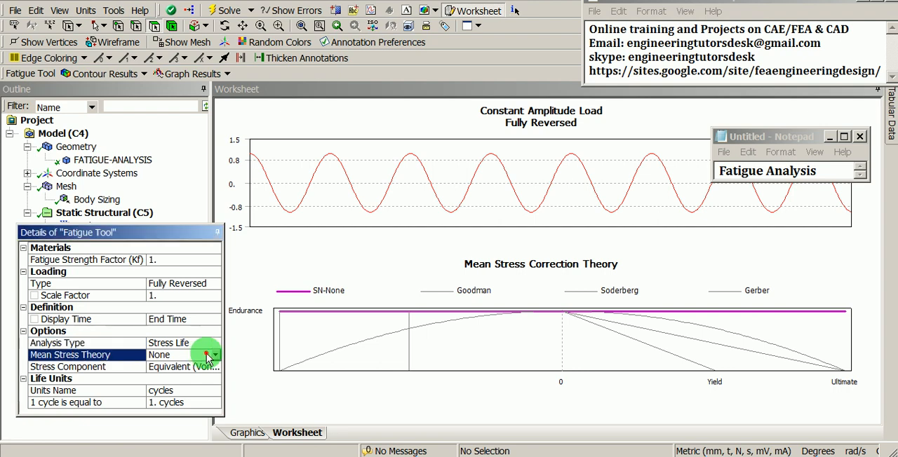
{"action": "left_click", "coordinate": [216, 356]}
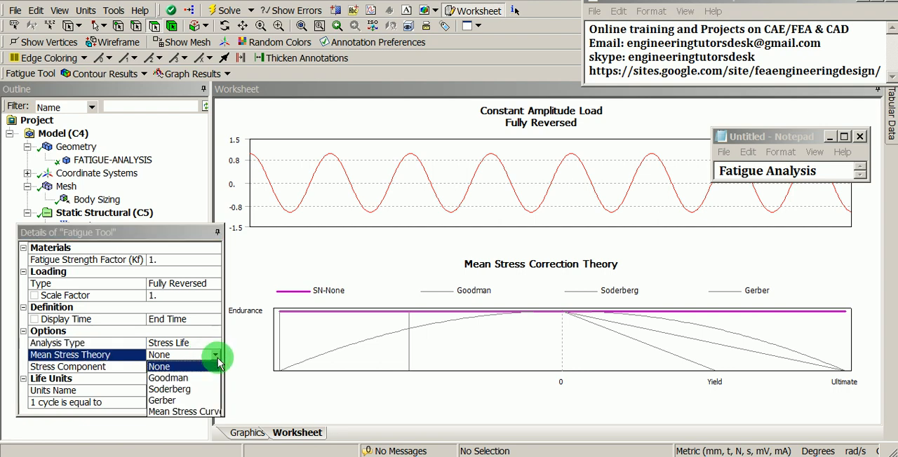
{"action": "left_click", "coordinate": [216, 379]}
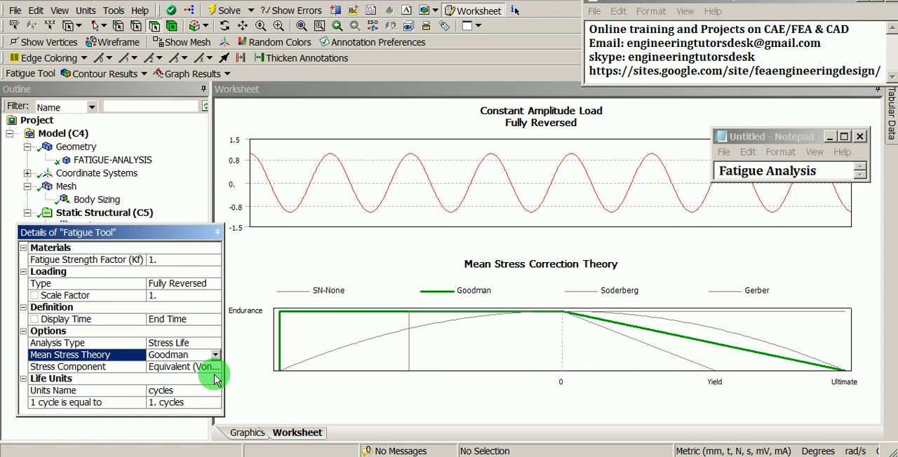
- Choose Equivalent (Von-Mises) as the fatigue stress component and keep cycles as the life units name
{"action": "left_click", "coordinate": [206, 370]}
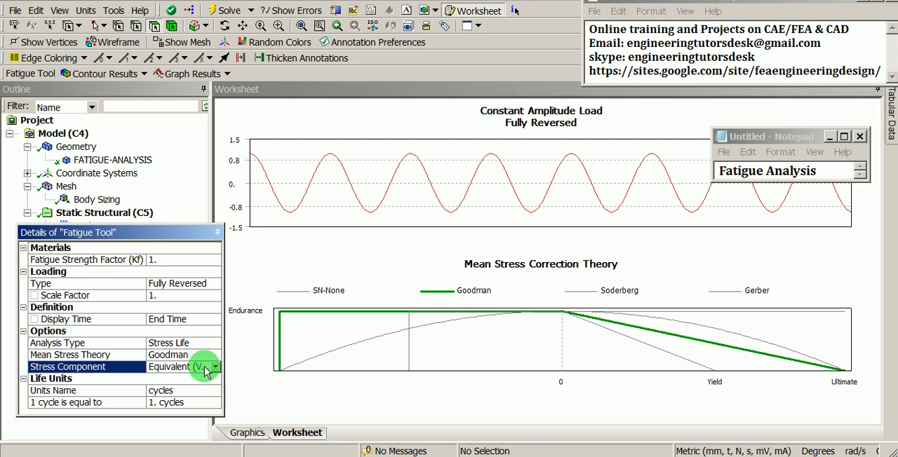
{"action": "left_click", "coordinate": [206, 370]}
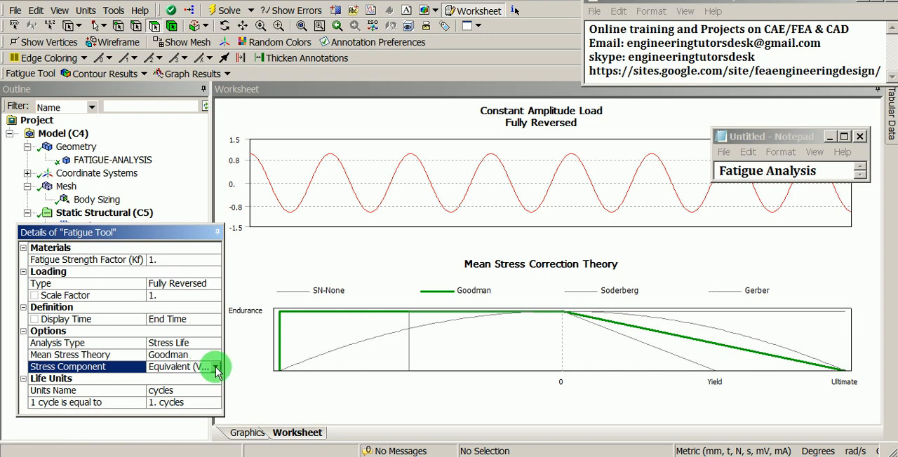
{"action": "left_click", "coordinate": [215, 367]}
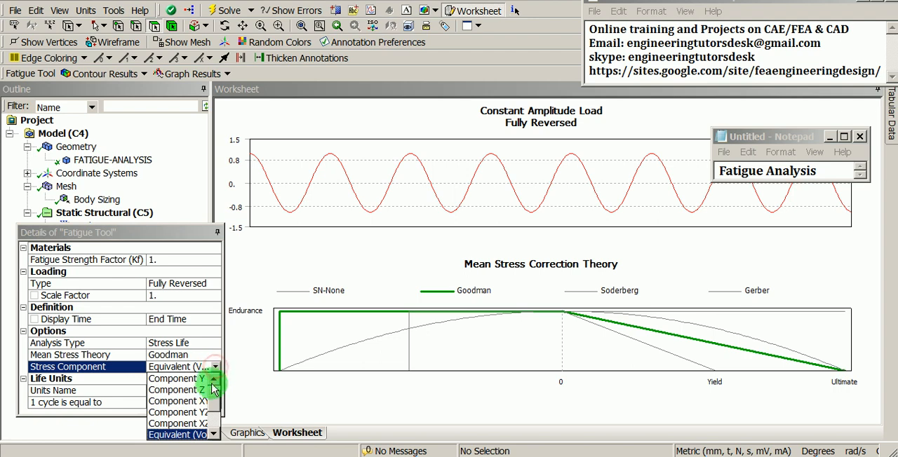
{"action": "left_click", "coordinate": [175, 435]}
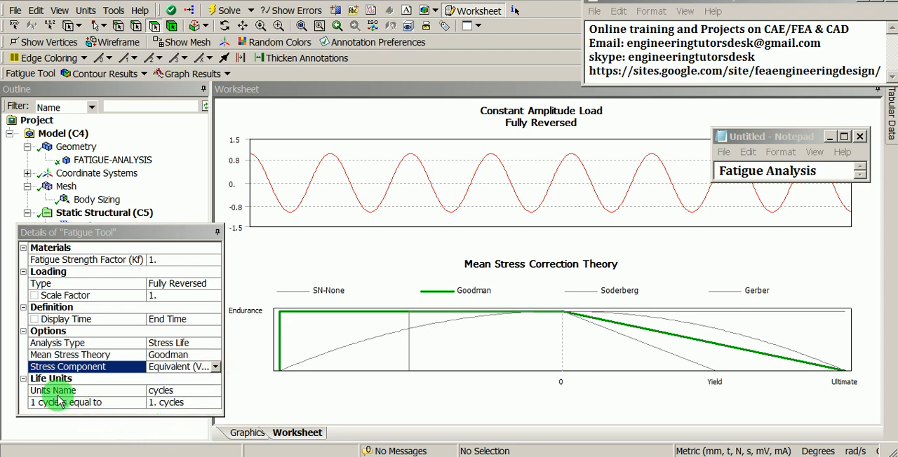
{"action": "left_click", "coordinate": [210, 392]}
{"action": "left_click", "coordinate": [215, 393]}
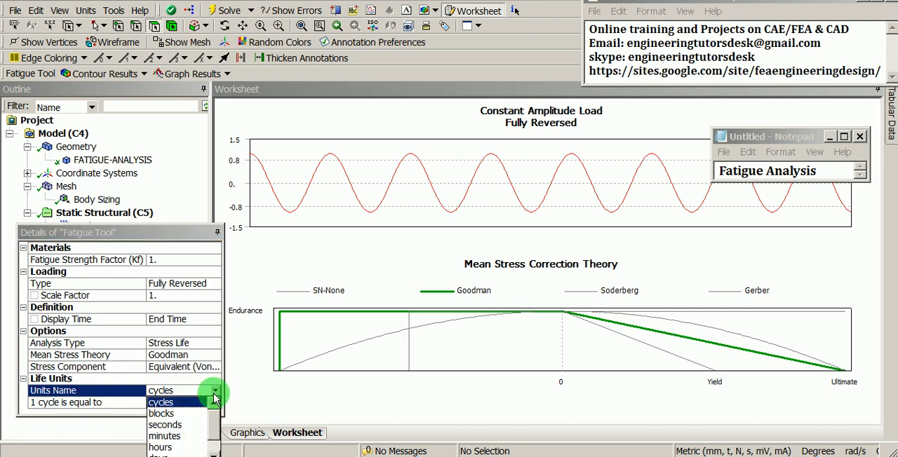
{"action": "left_click", "coordinate": [237, 399]}
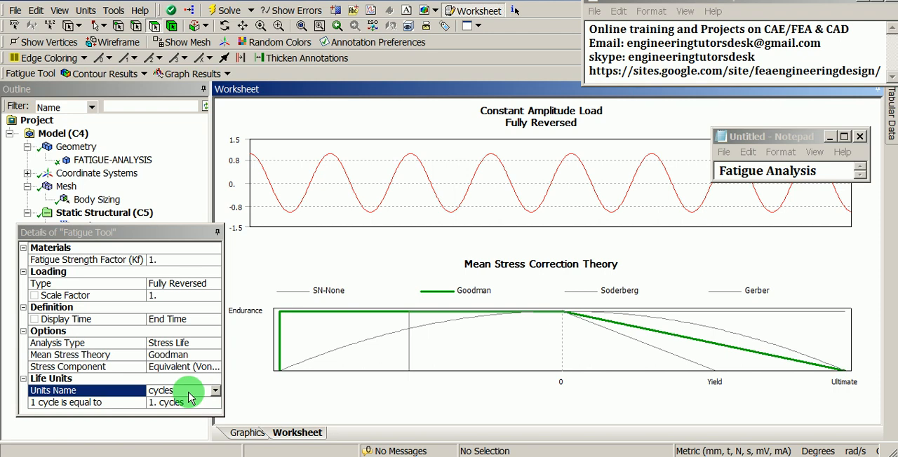
- Move the floating Fatigue Tool details clear of the Solution branch in the Outline
{"action": "double_click", "coordinate": [136, 232]}
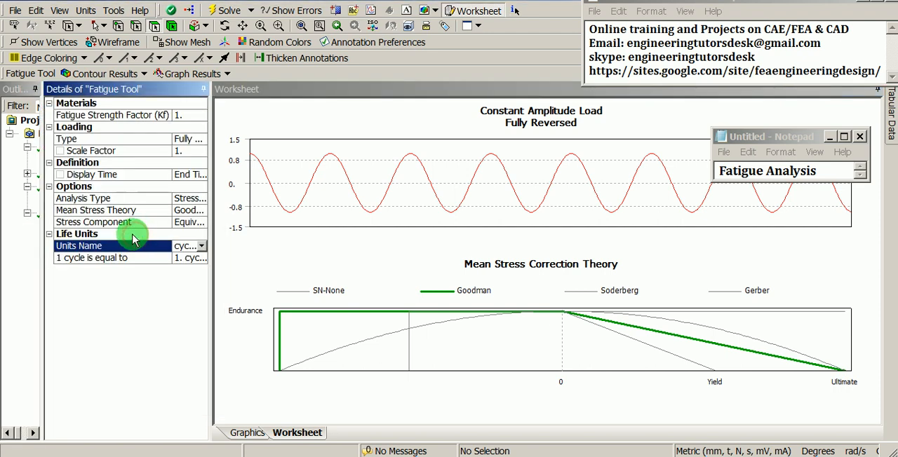
{"action": "double_click", "coordinate": [161, 89]}
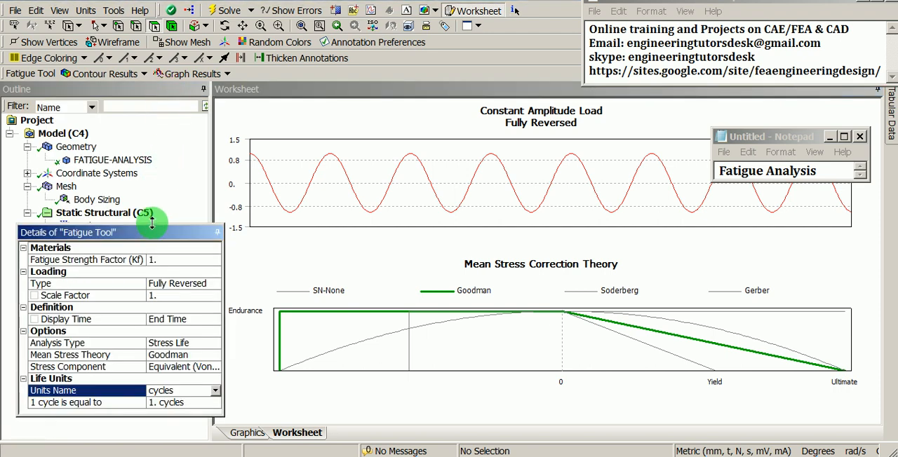
{"action": "left_click_drag", "start_coordinate": [151, 232], "coordinate": [312, 260]}
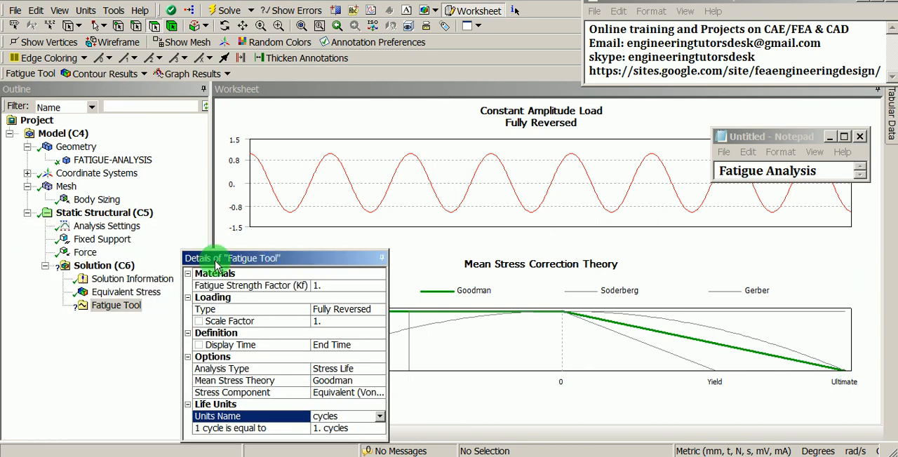
- Insert Life and Damage results under the Fatigue Tool
{"action": "right_click", "coordinate": [129, 309]}
{"action": "mouse_move", "coordinate": [141, 312]}
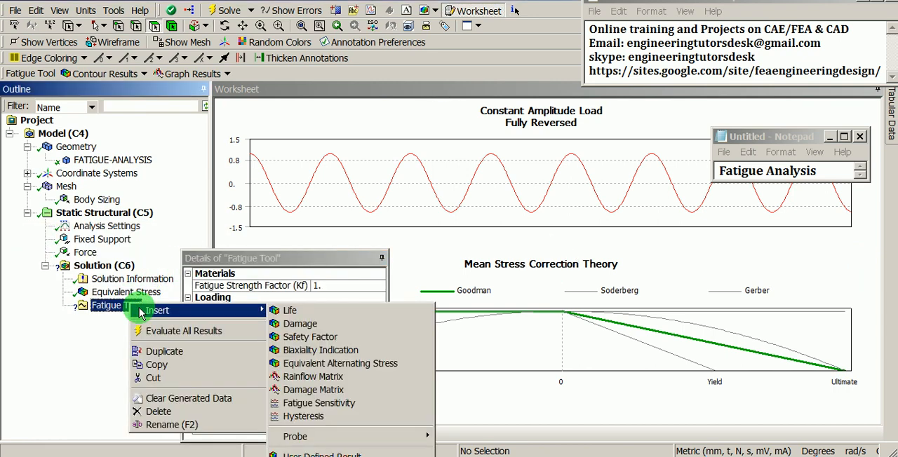
{"action": "left_click", "coordinate": [301, 311]}
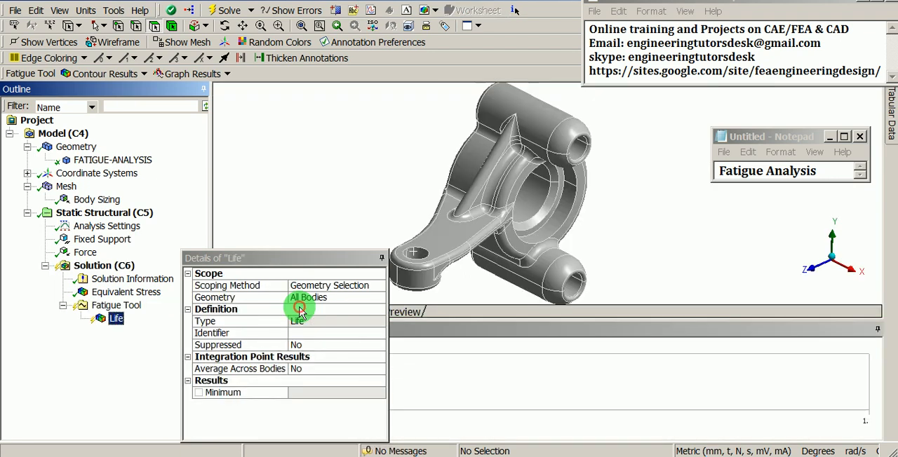
{"action": "right_click", "coordinate": [111, 306]}
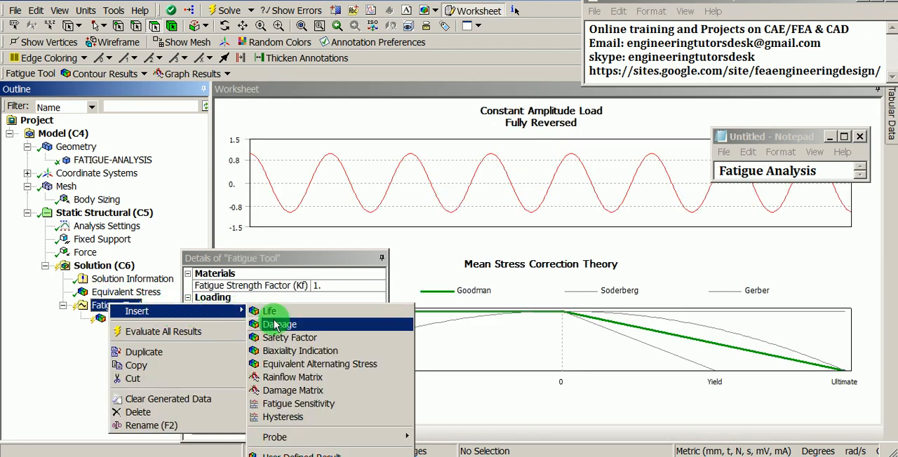
{"action": "left_click", "coordinate": [277, 325]}
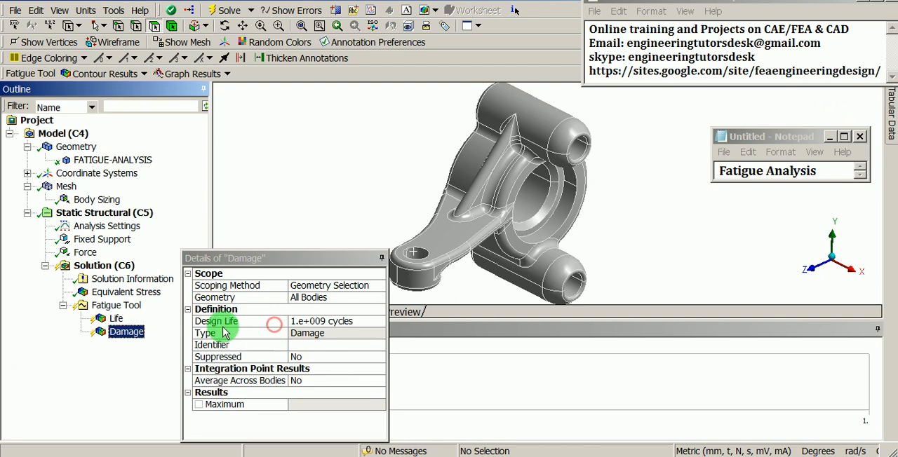
- Insert Safety Factor and Biaxiality Indication results under the Fatigue Tool
{"action": "left_click", "coordinate": [117, 306]}
{"action": "right_click", "coordinate": [116, 311]}
{"action": "mouse_move", "coordinate": [150, 313]}
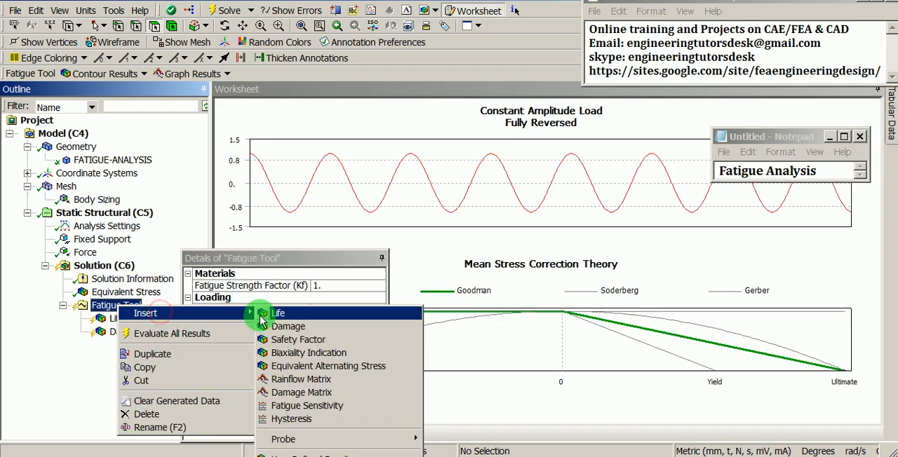
{"action": "left_click", "coordinate": [275, 339]}
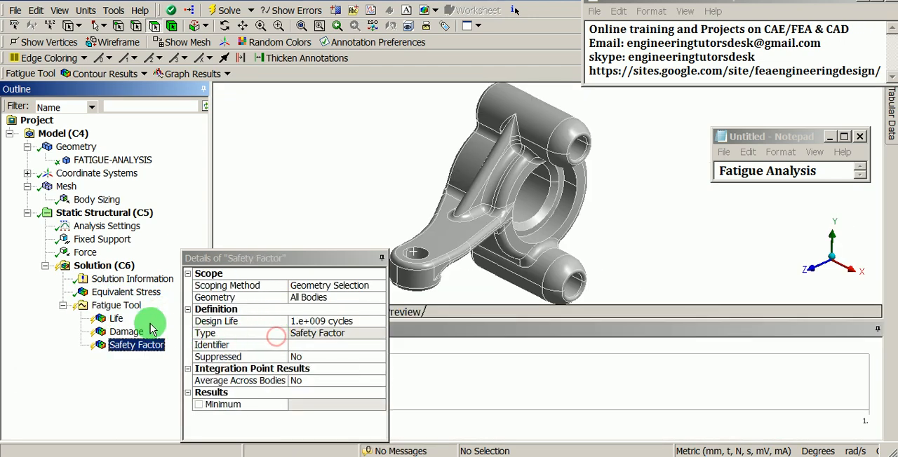
{"action": "left_click", "coordinate": [119, 307]}
{"action": "right_click", "coordinate": [121, 310]}
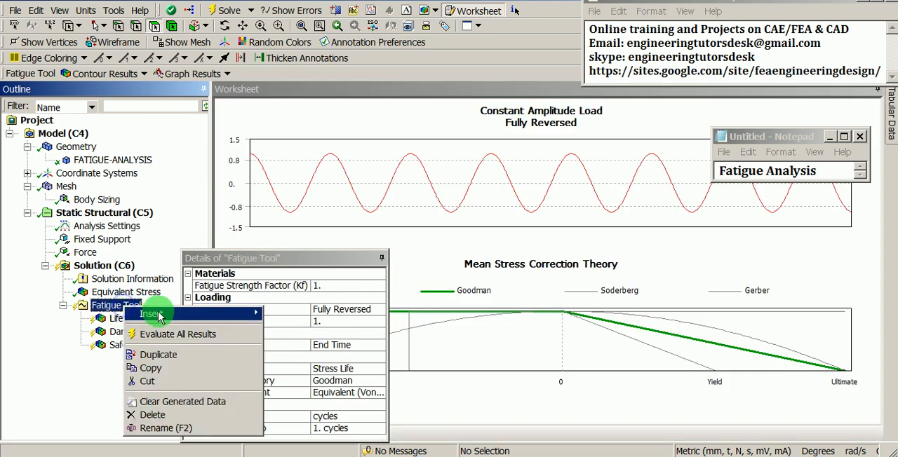
{"action": "mouse_move", "coordinate": [154, 313]}
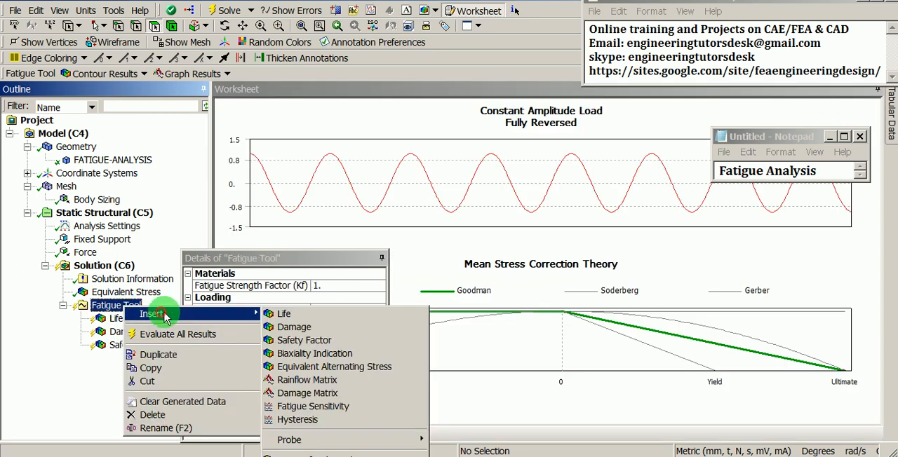
{"action": "left_click", "coordinate": [284, 356]}
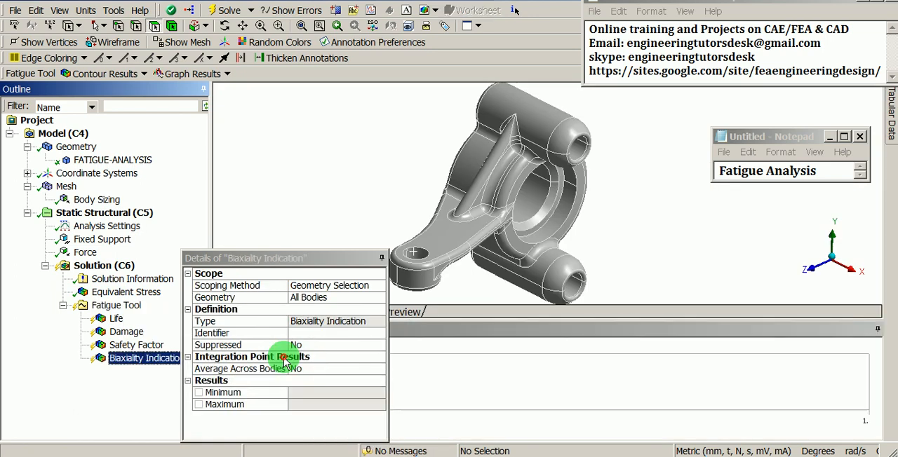
- Insert a Fatigue Sensitivity result under the Fatigue Tool
{"action": "left_click", "coordinate": [112, 307]}
{"action": "right_click", "coordinate": [110, 313]}
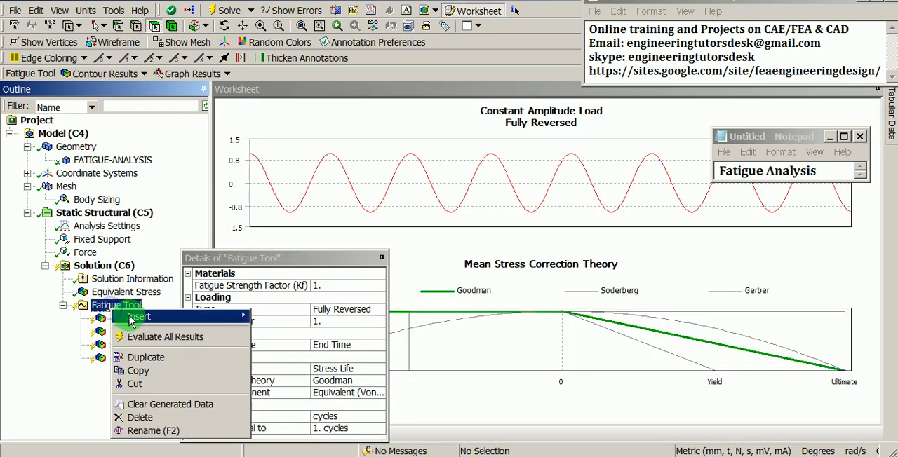
{"action": "mouse_move", "coordinate": [133, 316]}
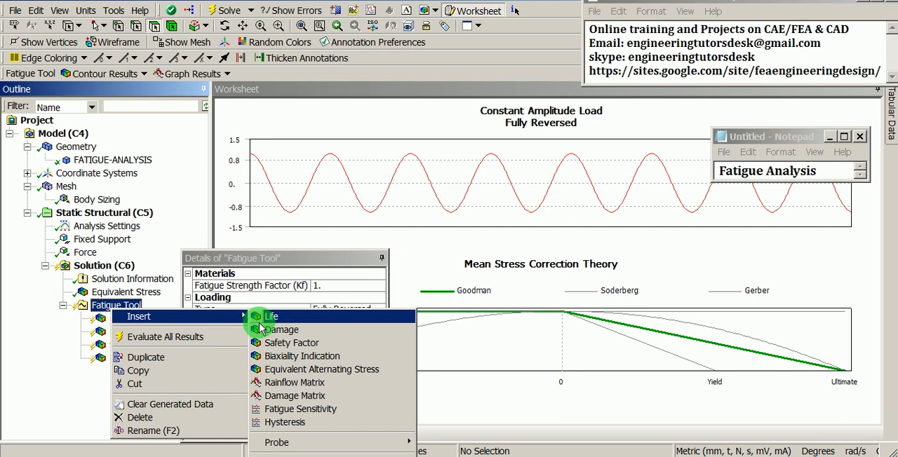
{"action": "left_click", "coordinate": [270, 410]}
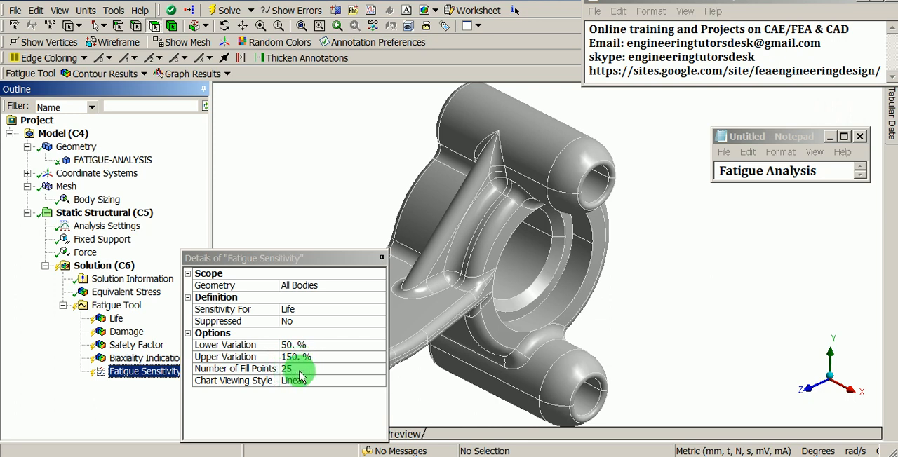
- Evaluate all results of the Fatigue Tool
{"action": "left_click", "coordinate": [130, 307]}
{"action": "right_click", "coordinate": [129, 309]}
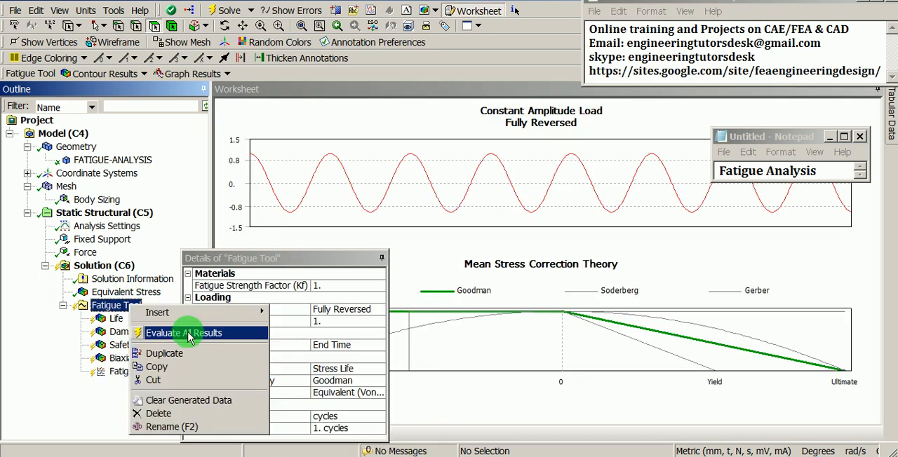
{"action": "left_click", "coordinate": [188, 331]}
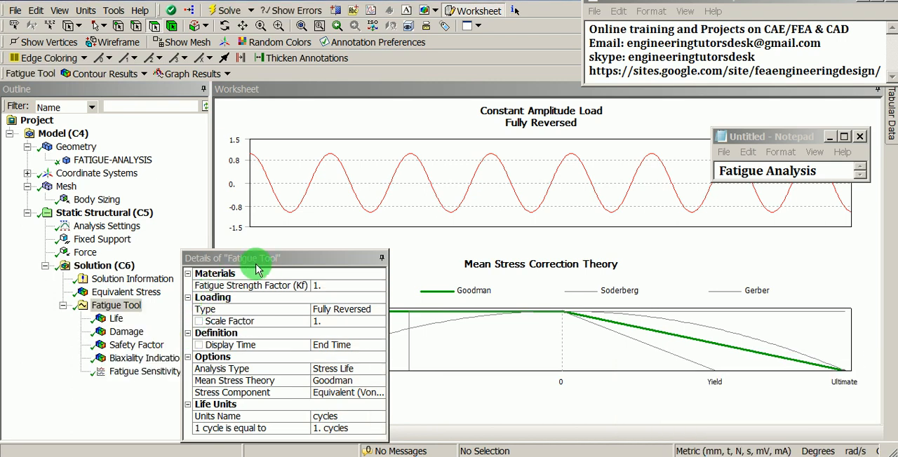
- Display the Life result, move its floating details clear of the model and legend, and read the minimum life
{"action": "left_click_drag", "start_coordinate": [272, 260], "coordinate": [335, 261]}
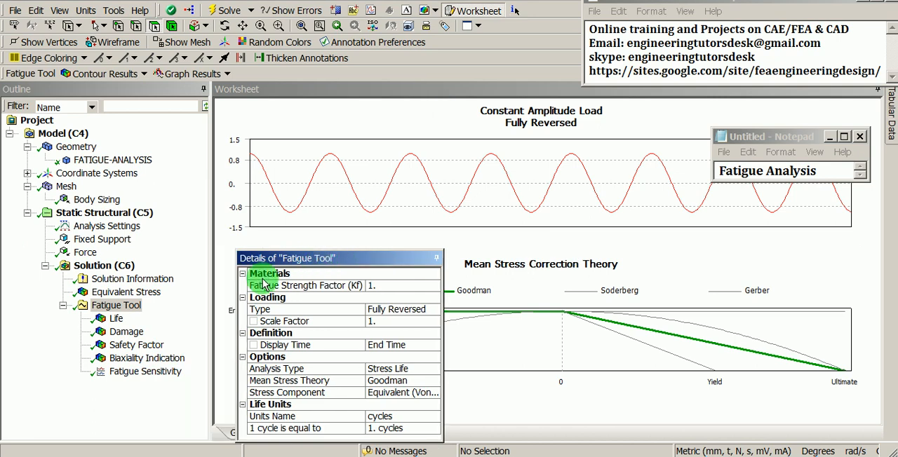
{"action": "left_click", "coordinate": [116, 320]}
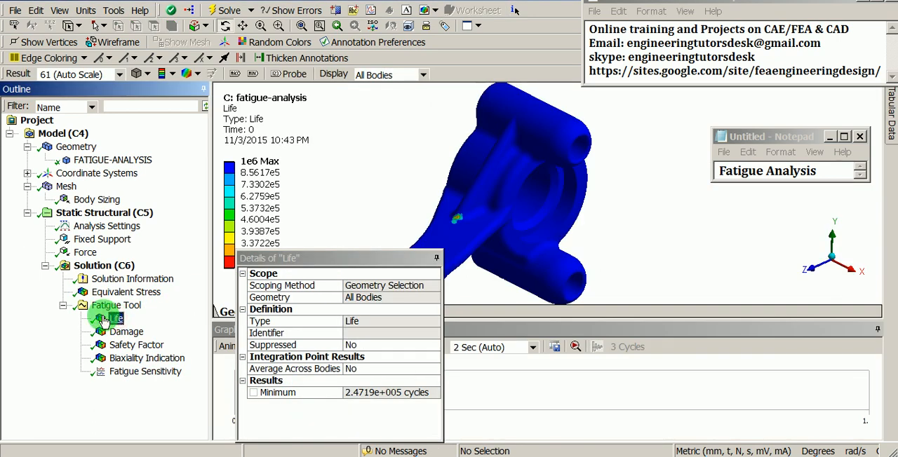
{"action": "left_click", "coordinate": [282, 258]}
{"action": "left_click_drag", "start_coordinate": [324, 262], "coordinate": [687, 231]}
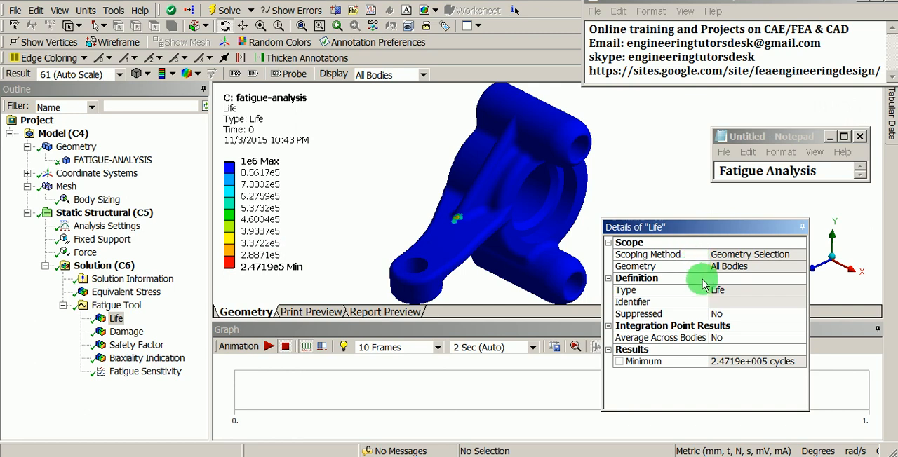
{"action": "left_click", "coordinate": [727, 362]}
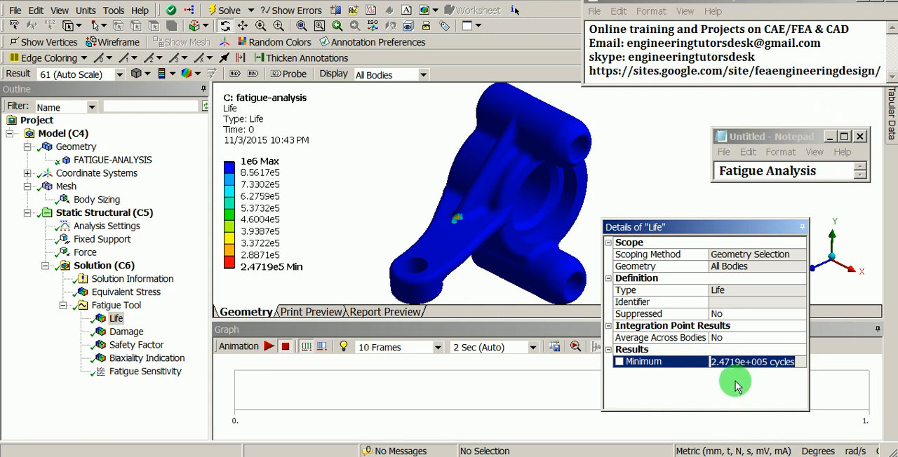
- Examine the low-life spot at the rib's base on the arm up close, then return to the whole part
{"action": "middle_click_drag", "start_coordinate": [466, 261], "coordinate": [474, 157], "text": "shift"}
{"action": "middle_click_drag", "start_coordinate": [382, 238], "coordinate": [529, 184], "text": "ctrl"}
{"action": "middle_click_drag", "start_coordinate": [477, 275], "coordinate": [495, 186], "text": "shift"}
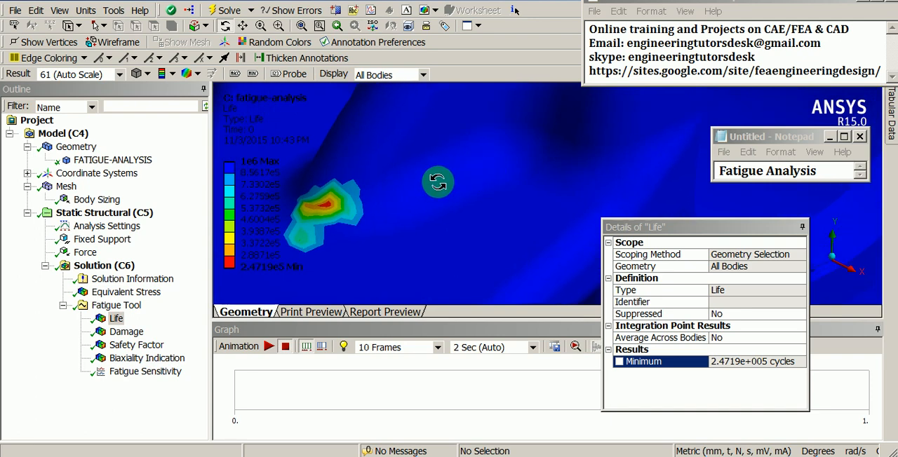
{"action": "middle_click_drag", "start_coordinate": [349, 187], "coordinate": [491, 184], "text": "ctrl"}
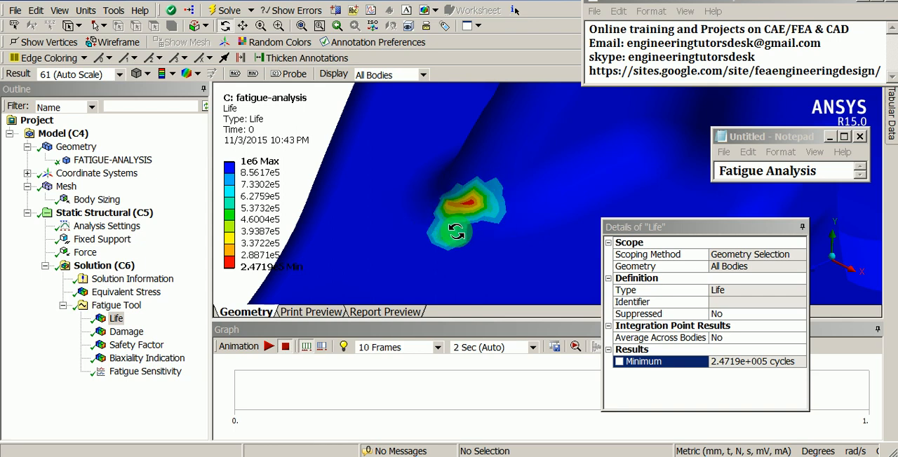
{"action": "middle_click_drag", "start_coordinate": [448, 158], "coordinate": [451, 253], "text": "shift"}
{"action": "middle_click_drag", "start_coordinate": [482, 173], "coordinate": [485, 252], "text": "shift"}
{"action": "mouse_move", "coordinate": [518, 215]}
{"action": "middle_mouse_down", "text": "ctrl"}
{"action": "mouse_move", "coordinate": [445, 228]}
{"action": "mouse_move", "coordinate": [472, 210]}
{"action": "mouse_move", "coordinate": [465, 236]}
{"action": "mouse_move", "coordinate": [445, 239]}
{"action": "middle_mouse_up", "text": "ctrl"}
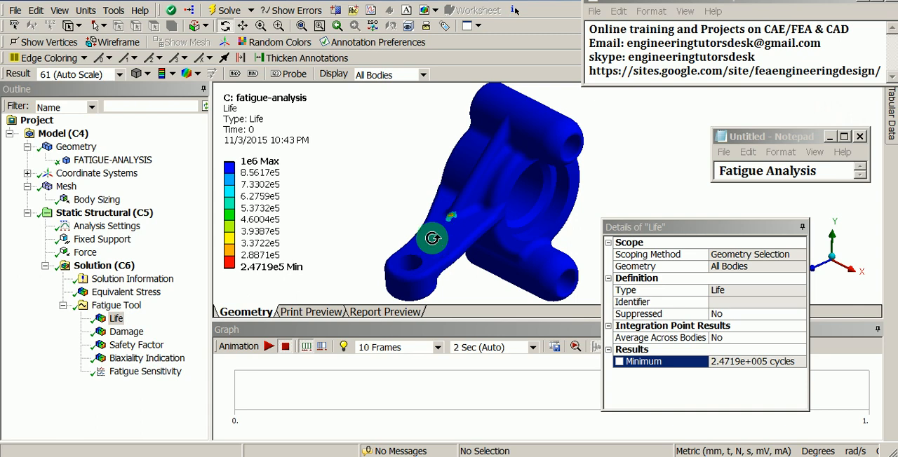
- Display the Damage result and examine the damaged spot at the base of the rib
{"action": "left_click", "coordinate": [128, 332]}
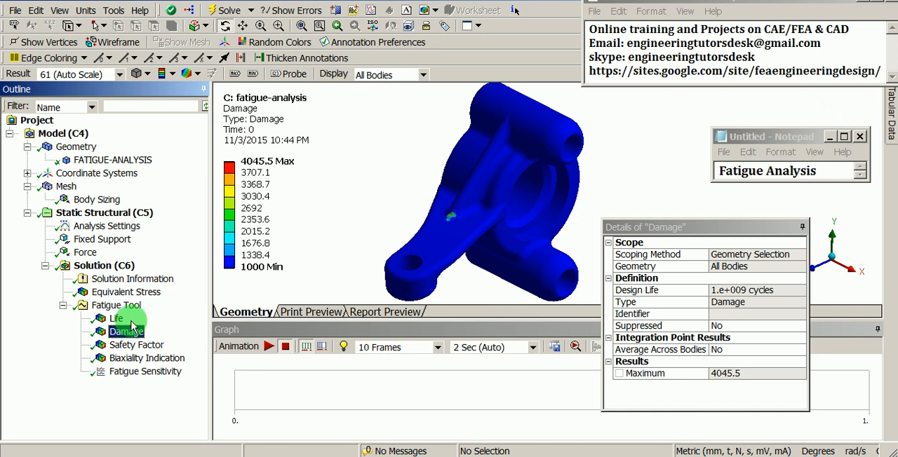
{"action": "middle_click_drag", "start_coordinate": [410, 246], "coordinate": [471, 232], "text": "shift"}
{"action": "middle_click_drag", "start_coordinate": [468, 267], "coordinate": [477, 220], "text": "shift"}
{"action": "middle_click_drag", "start_coordinate": [417, 255], "coordinate": [443, 212], "text": "ctrl"}
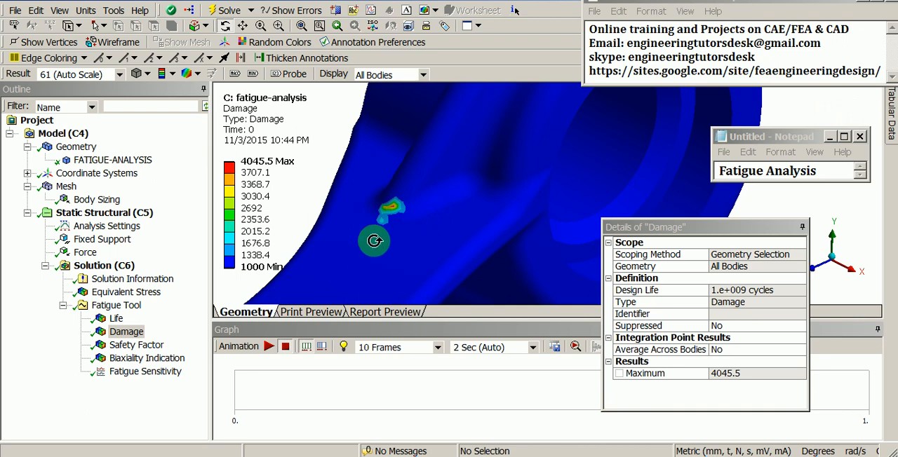
- Review the Safety Factor contour and the Biaxiality Indication contour over the whole part
{"action": "left_click", "coordinate": [119, 346]}
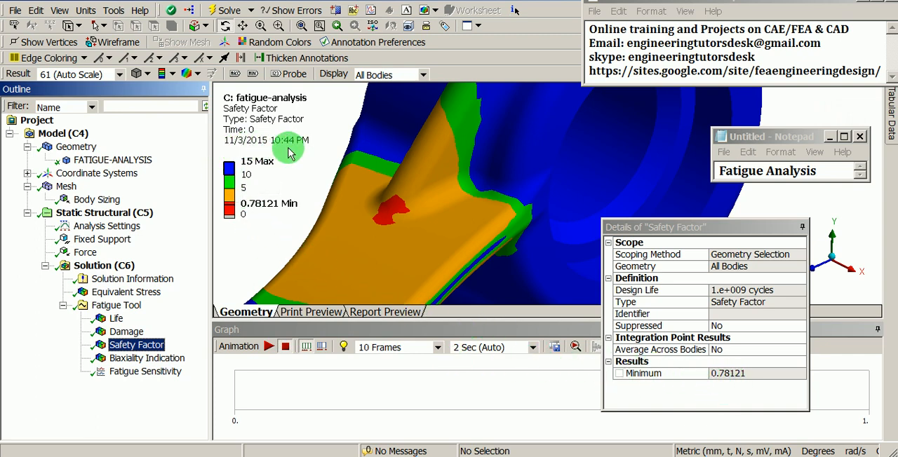
{"action": "left_click", "coordinate": [168, 357]}
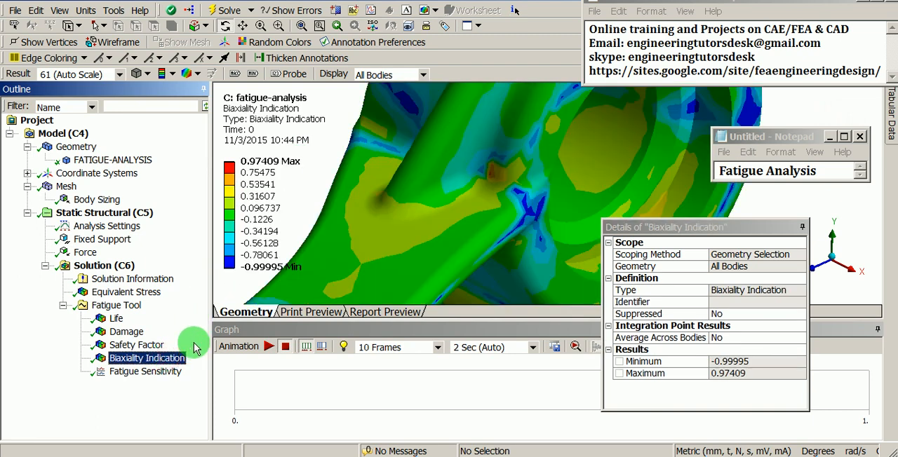
{"action": "scroll", "coordinate": [403, 199], "scroll_direction": "down", "scroll_amount": 4}
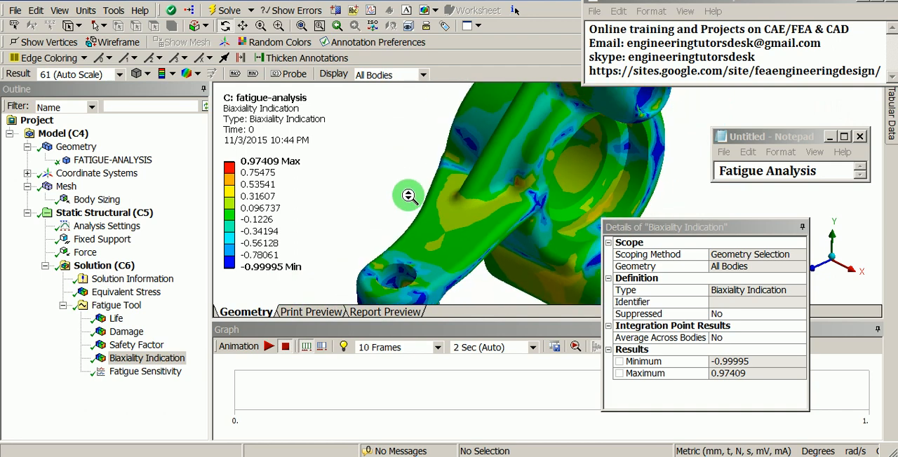
{"action": "middle_click_drag", "start_coordinate": [408, 197], "coordinate": [410, 237], "text": "shift"}
{"action": "middle_click_drag", "start_coordinate": [497, 201], "coordinate": [442, 232], "text": "ctrl"}
{"action": "left_click", "coordinate": [284, 271]}
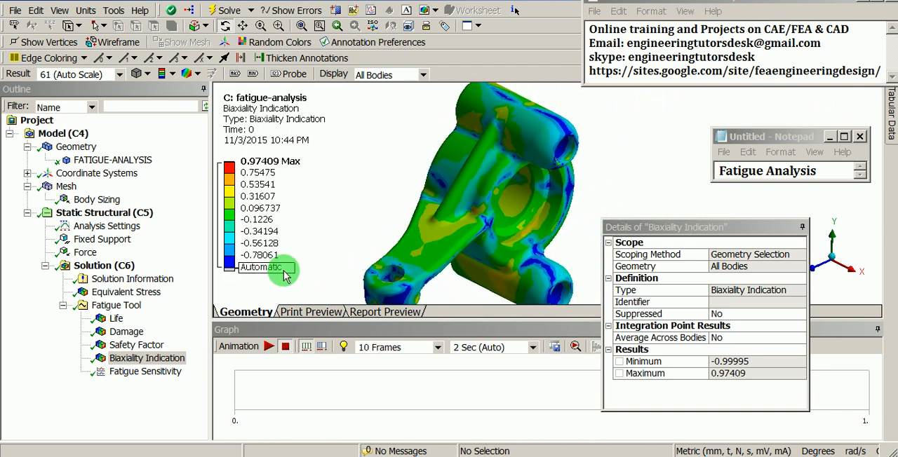
- Display the Fatigue Sensitivity chart and move its floating details aside to view the lower end of the curve
{"action": "left_click", "coordinate": [161, 375]}
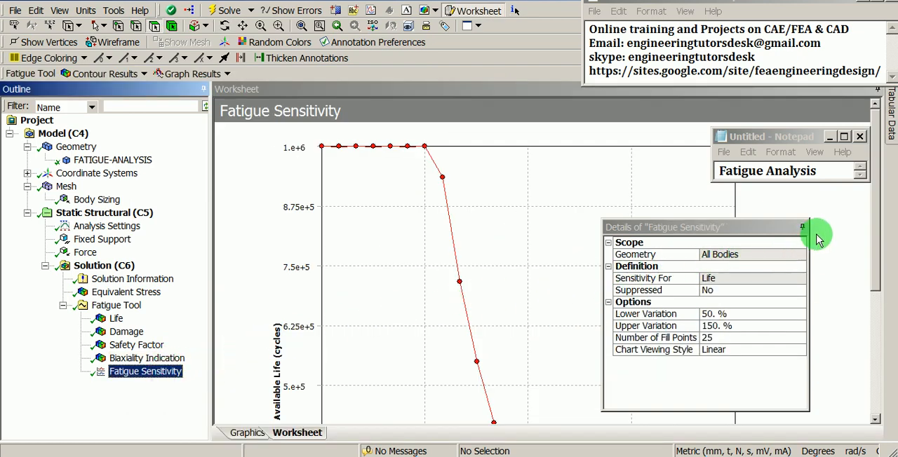
{"action": "left_click_drag", "start_coordinate": [867, 202], "coordinate": [886, 337]}
{"action": "left_click_drag", "start_coordinate": [750, 227], "coordinate": [806, 152]}
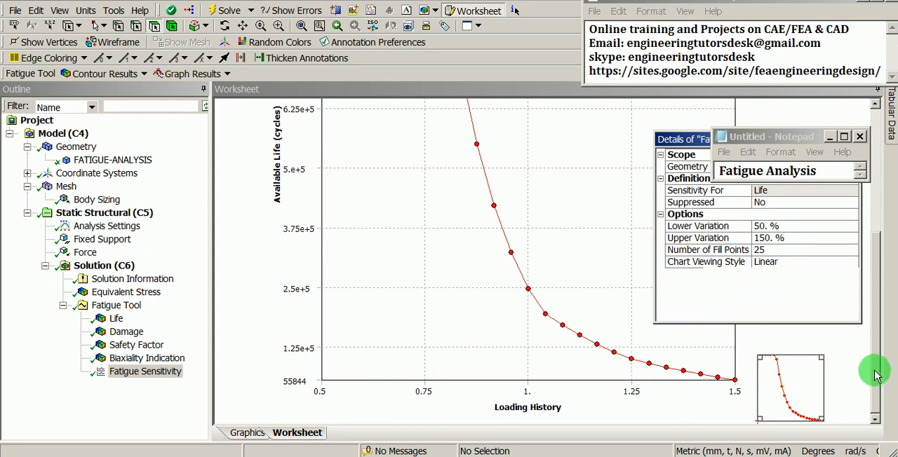
{"action": "left_click_drag", "start_coordinate": [874, 371], "coordinate": [875, 366]}
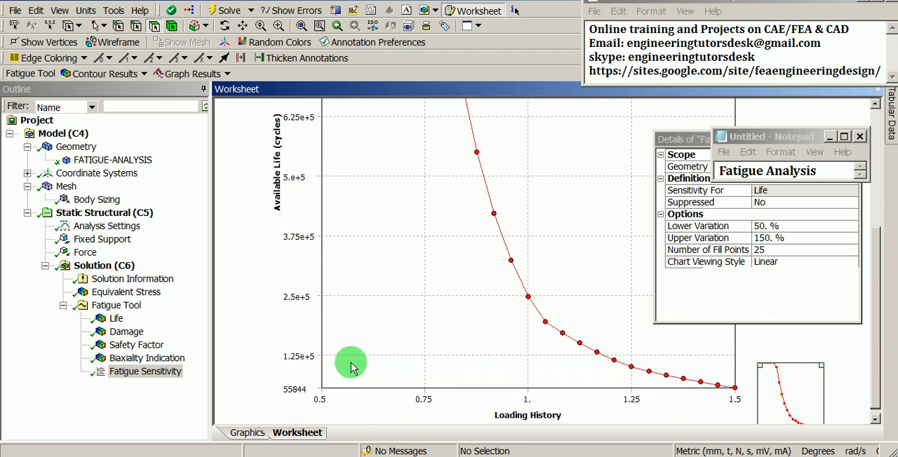
- Compare the Life contour with the Fatigue Sensitivity curve of available life against loading history
{"action": "left_click", "coordinate": [114, 319]}
{"action": "left_click", "coordinate": [245, 267]}
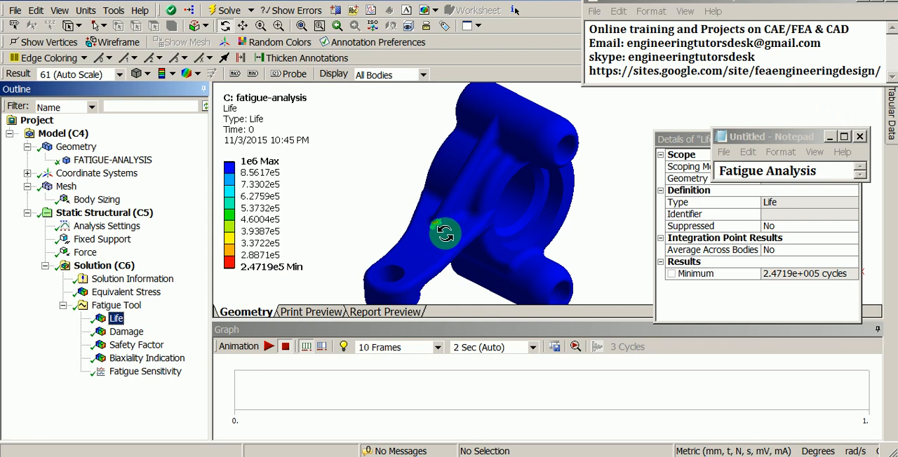
{"action": "left_click", "coordinate": [154, 375]}
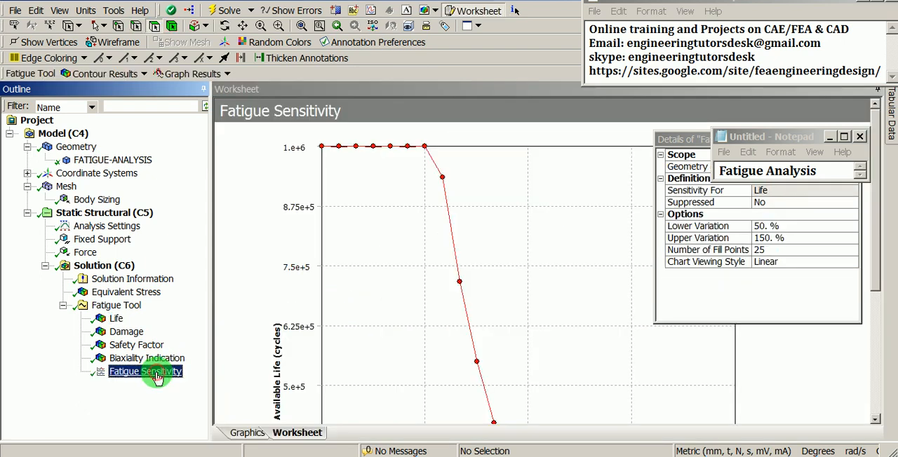
{"action": "left_click", "coordinate": [873, 268]}
{"action": "left_click_drag", "start_coordinate": [874, 269], "coordinate": [878, 389]}
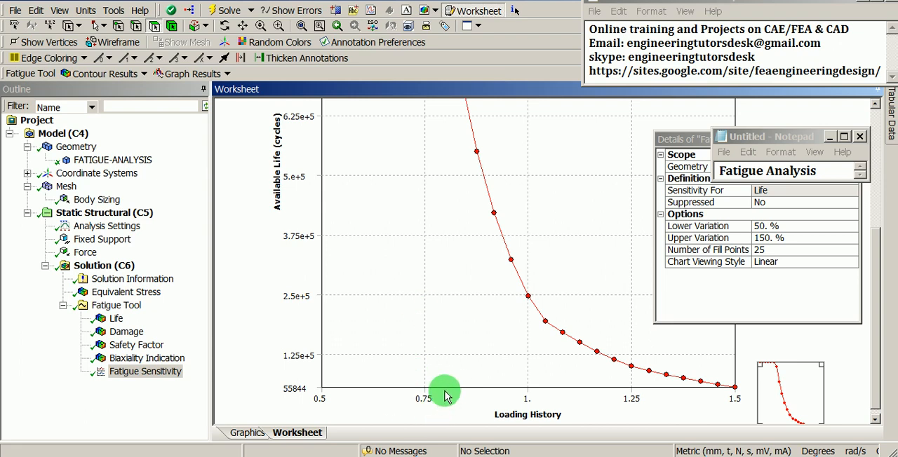
{"action": "scroll", "coordinate": [442, 390], "scroll_direction": "up", "scroll_amount": 5}
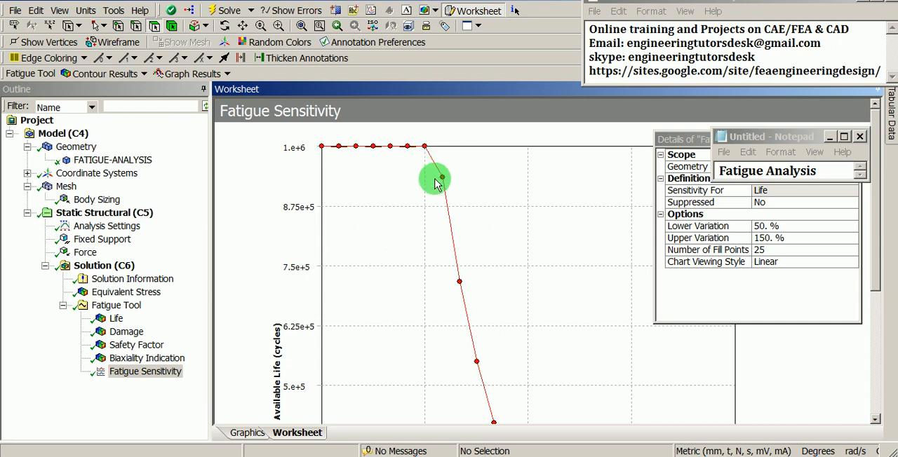
{"action": "scroll", "coordinate": [433, 198], "scroll_direction": "down", "scroll_amount": 3}
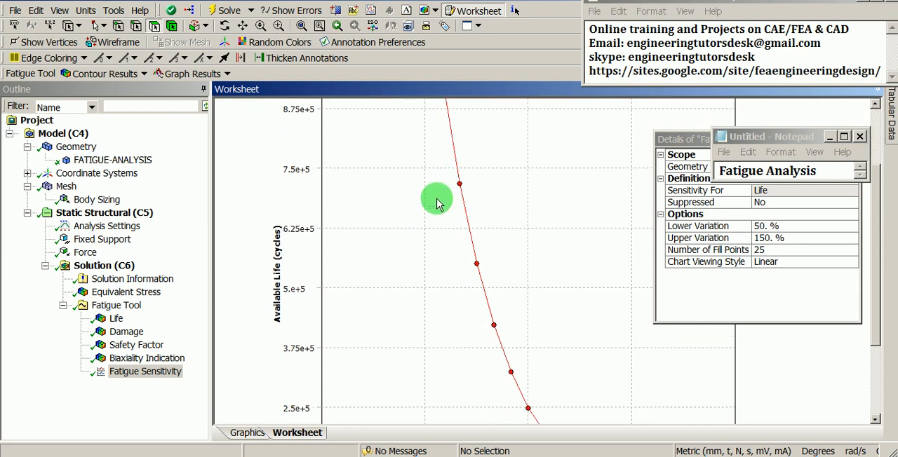
{"action": "scroll", "coordinate": [436, 203], "scroll_direction": "down", "scroll_amount": 1}
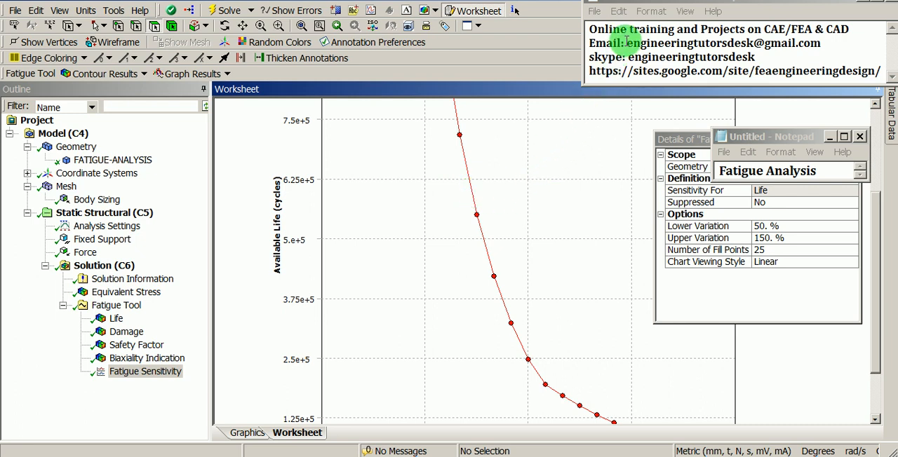
- Highlight the contact e-mail address and the Skype name in the Notepad contact note
{"action": "left_click_drag", "start_coordinate": [627, 42], "coordinate": [821, 44]}
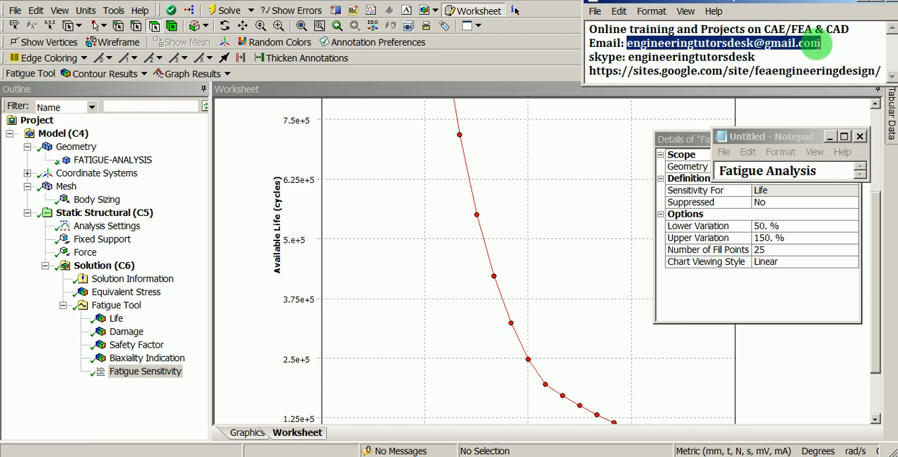
{"action": "left_click", "coordinate": [629, 57]}
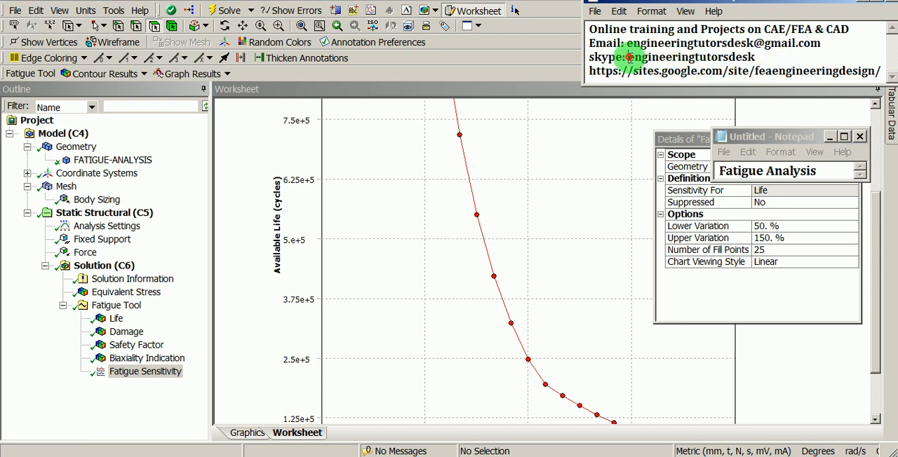
{"action": "left_click_drag", "start_coordinate": [649, 57], "coordinate": [754, 57]}
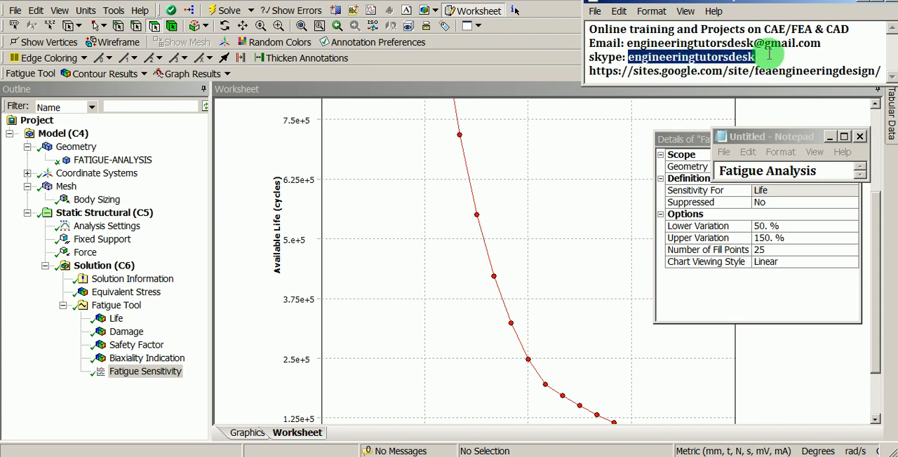
- Highlight the website address in the Notepad contact note and switch back to ANSYS Mechanical
{"action": "left_click", "coordinate": [589, 71]}
{"action": "left_click_drag", "start_coordinate": [589, 71], "coordinate": [885, 66]}
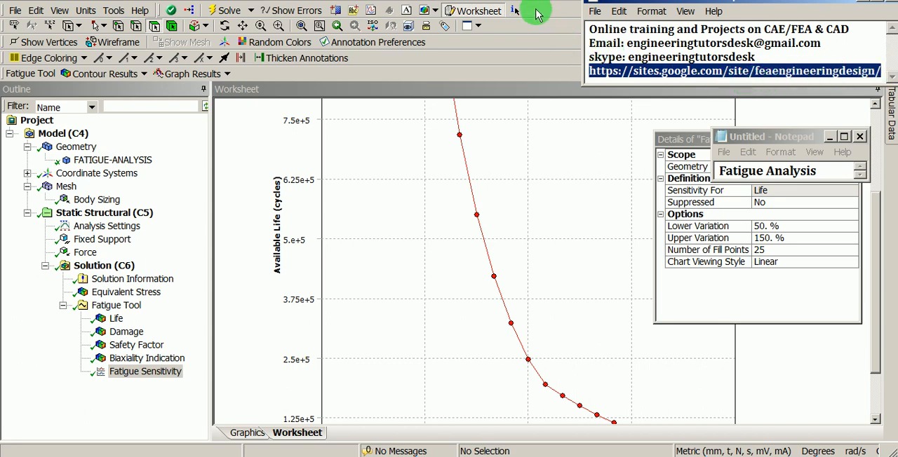
{"action": "left_click", "coordinate": [531, 8]}
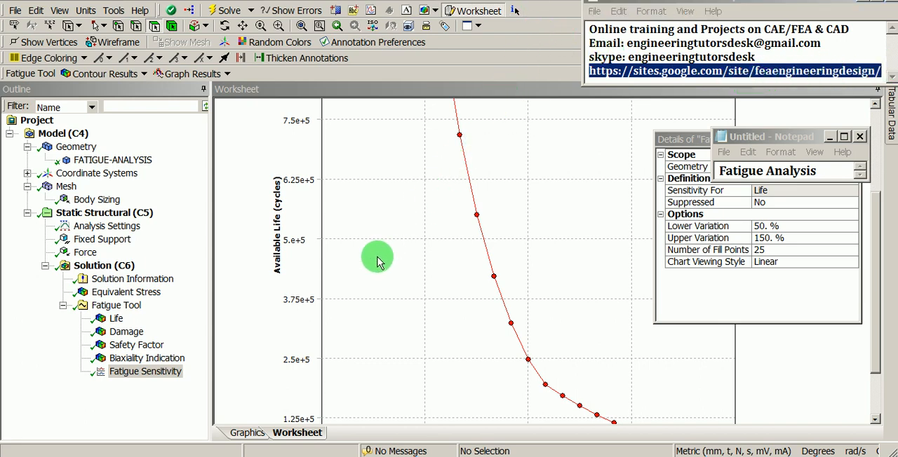
- Display the Life contour of the Fatigue Tool on the part and reset the window layout
{"action": "left_click", "coordinate": [115, 321]}
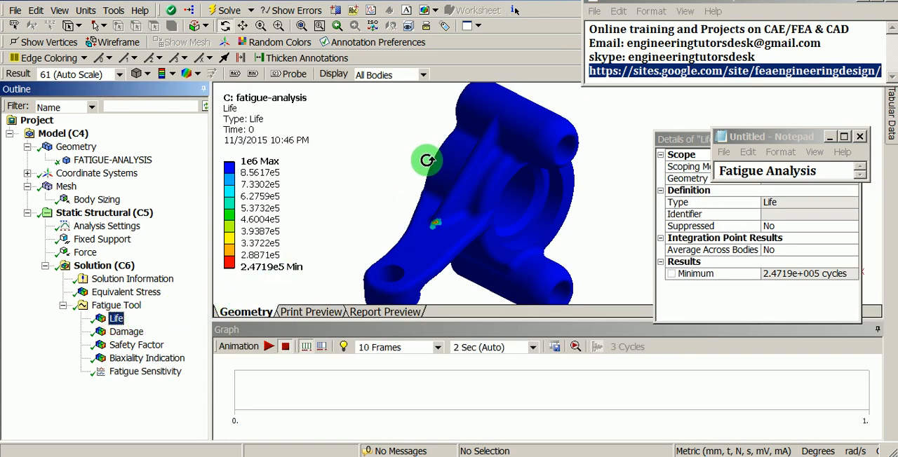
{"action": "left_click_drag", "start_coordinate": [427, 160], "coordinate": [423, 172]}
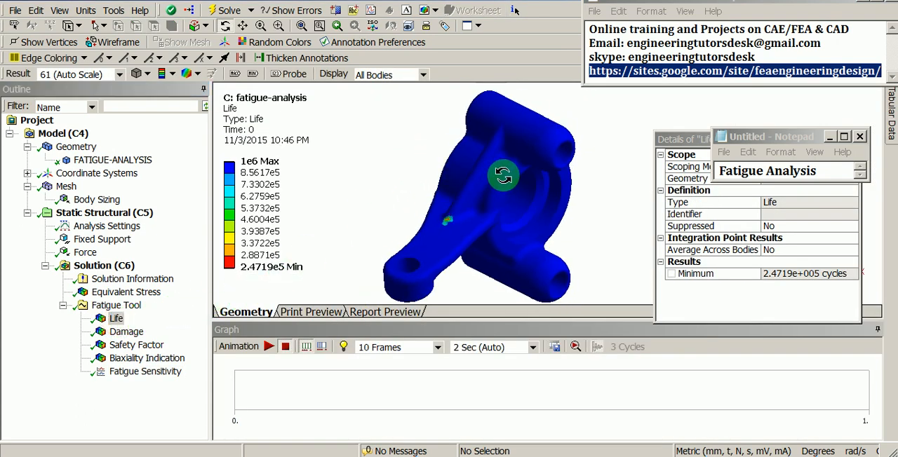
{"action": "left_click", "coordinate": [62, 12]}
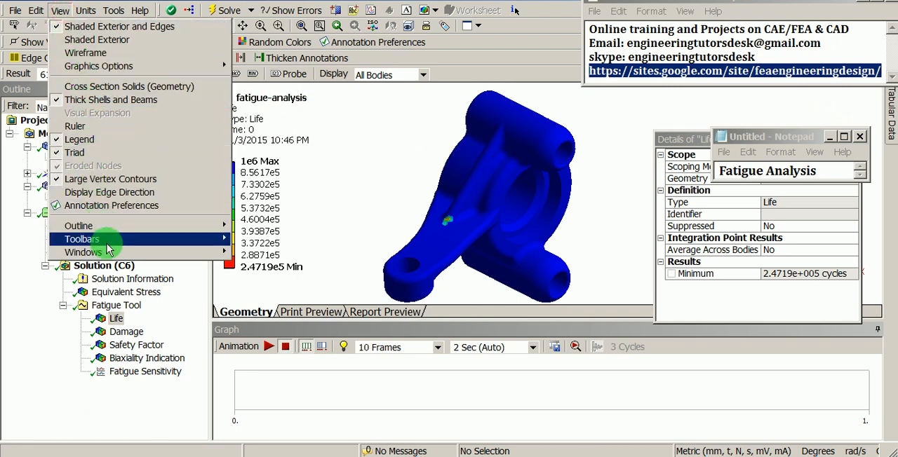
{"action": "mouse_move", "coordinate": [110, 254]}
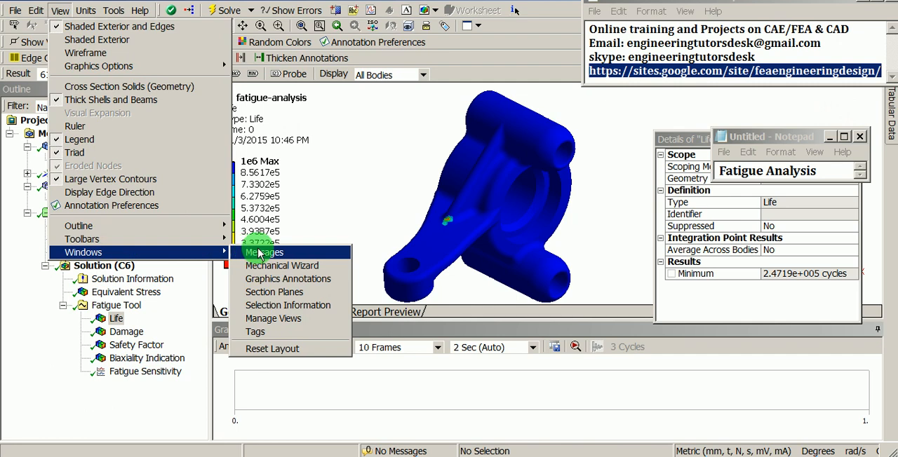
{"action": "left_click", "coordinate": [272, 347]}
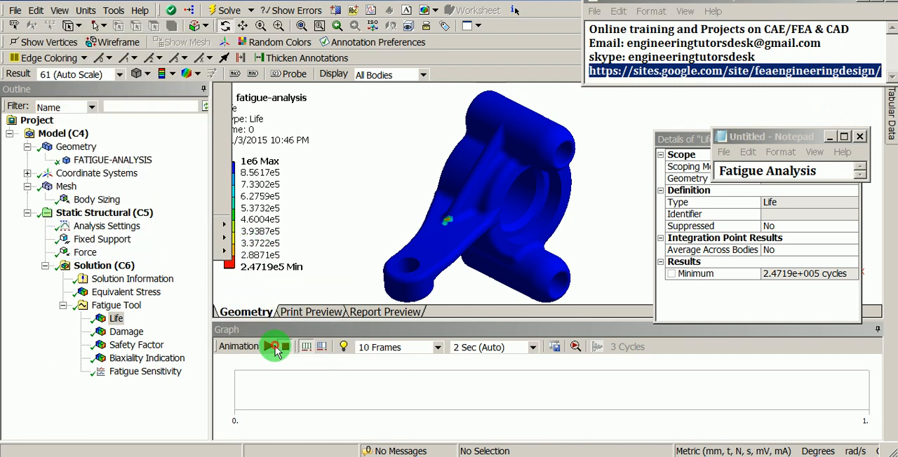
{"action": "left_click", "coordinate": [273, 347]}
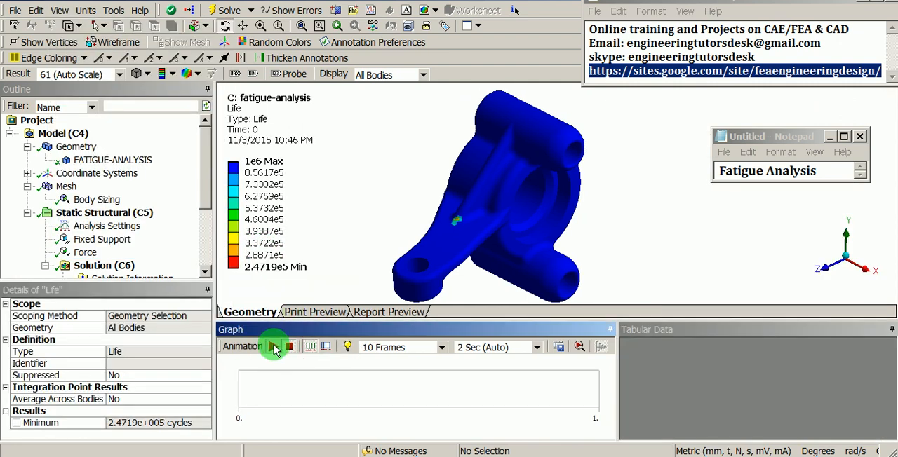